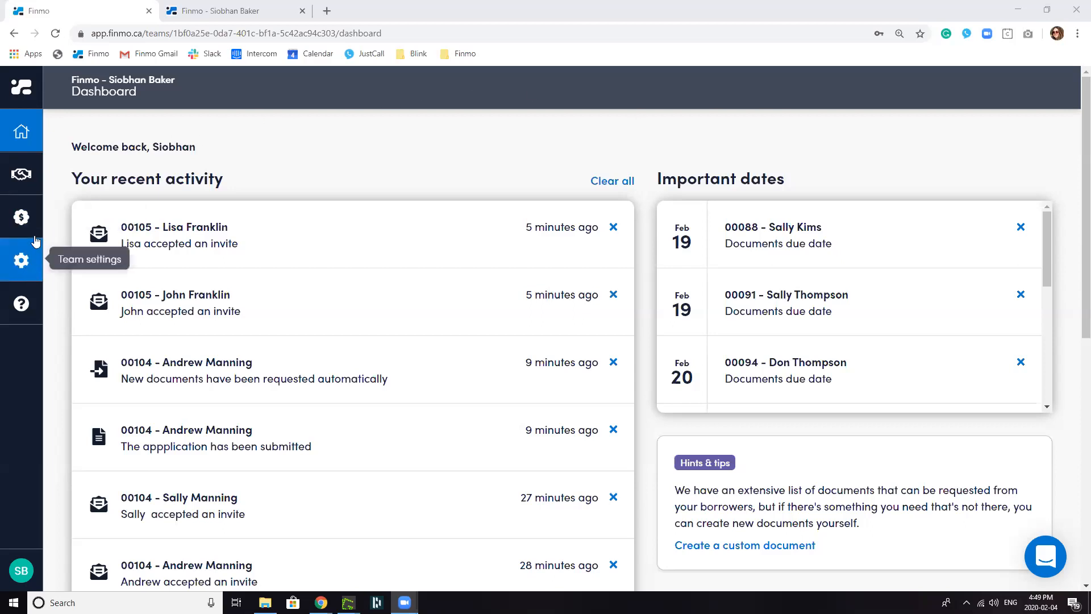
Open the team's billing settings to view the current plan and payment options
left_click(21, 271)
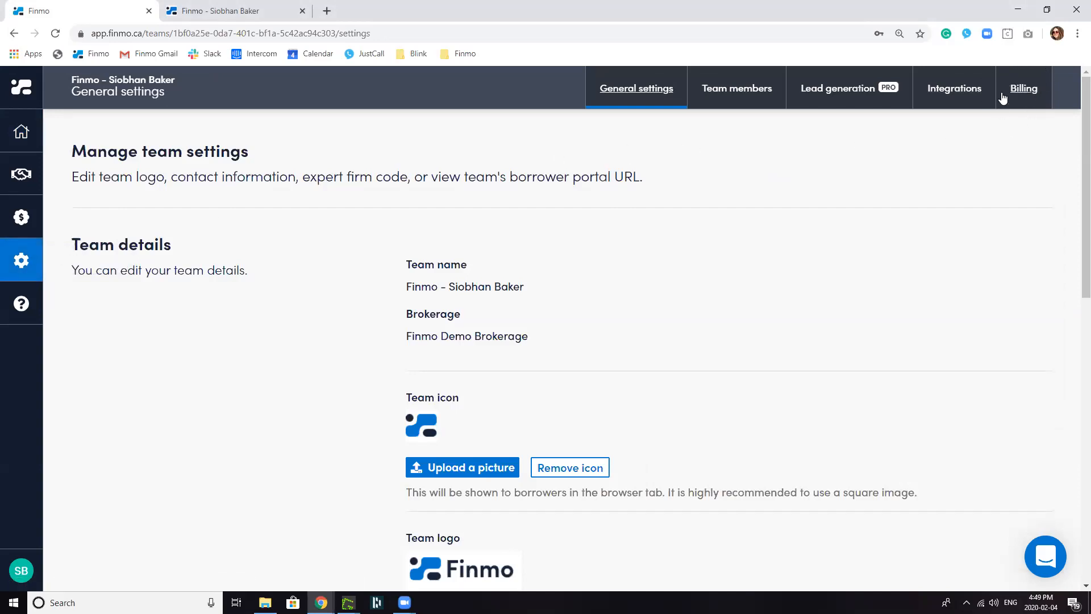
left_click(1024, 99)
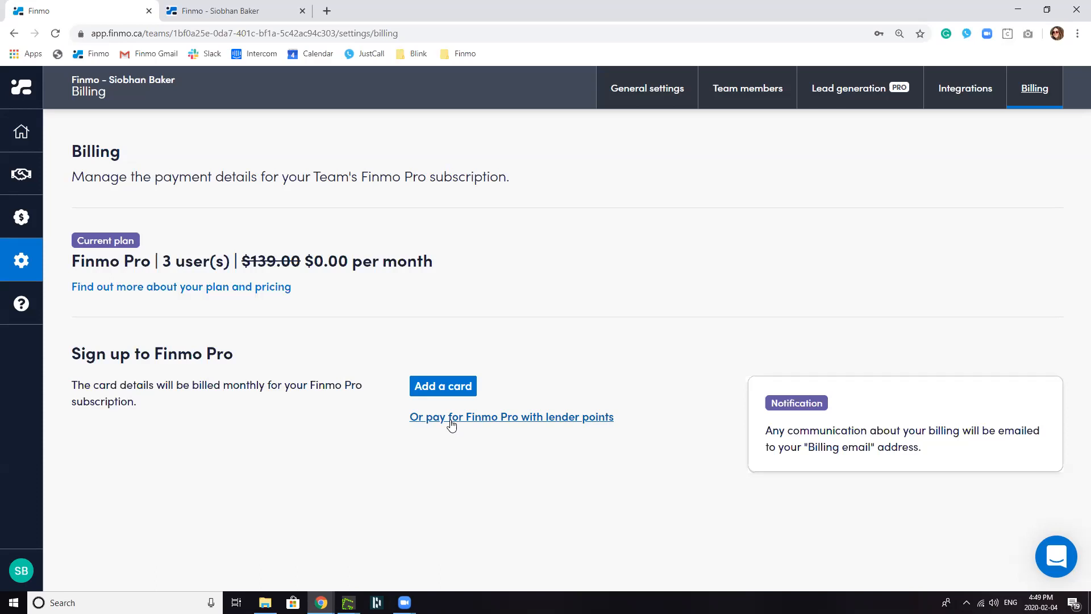
Open the smart document rules in the deal settings and look over the first rules
left_click(24, 178)
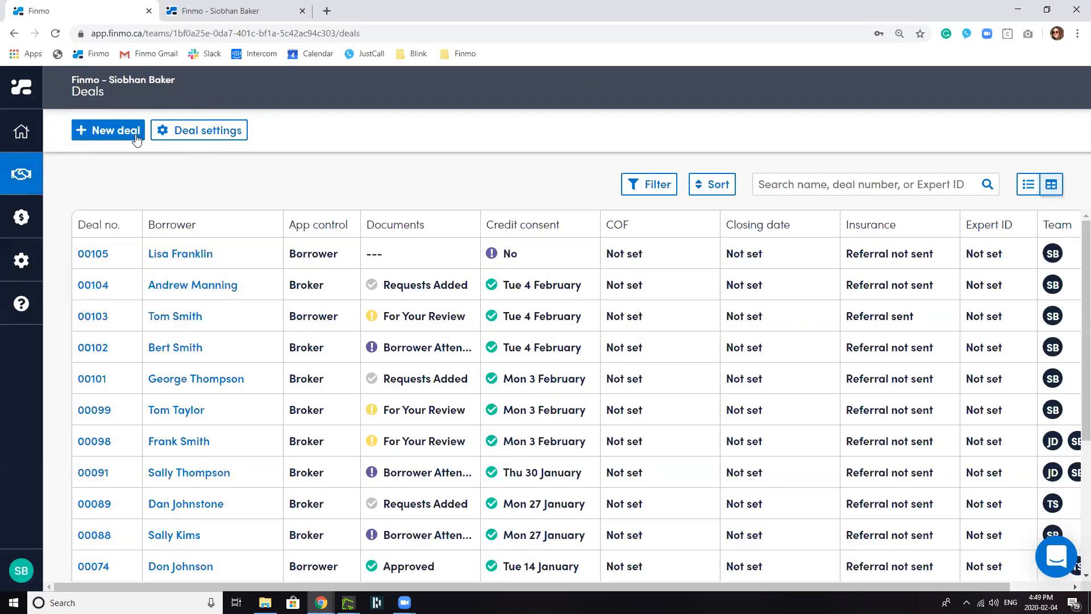
left_click(209, 135)
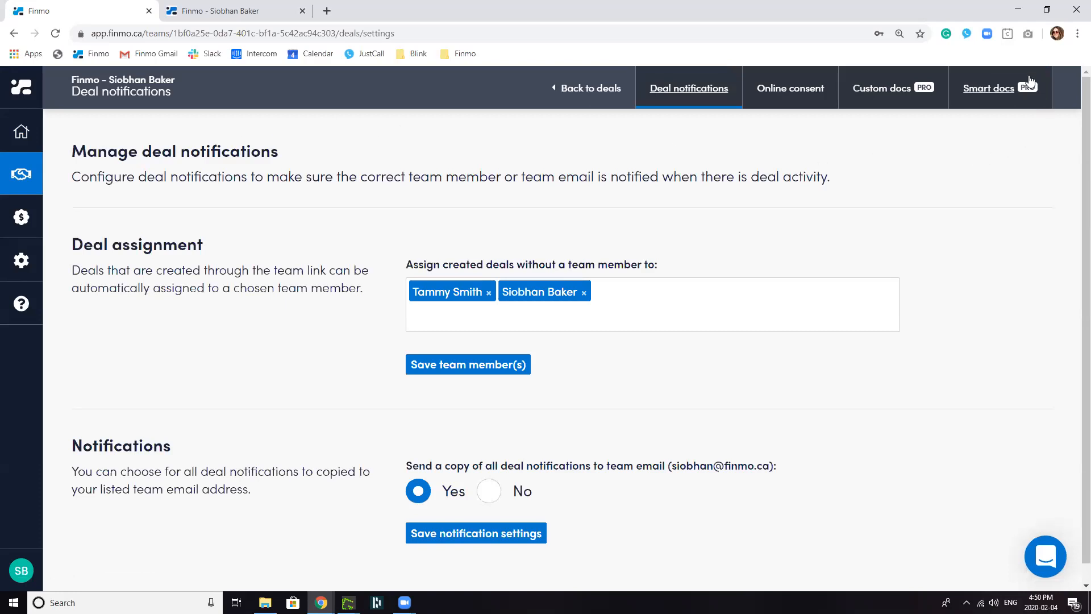
left_click(995, 98)
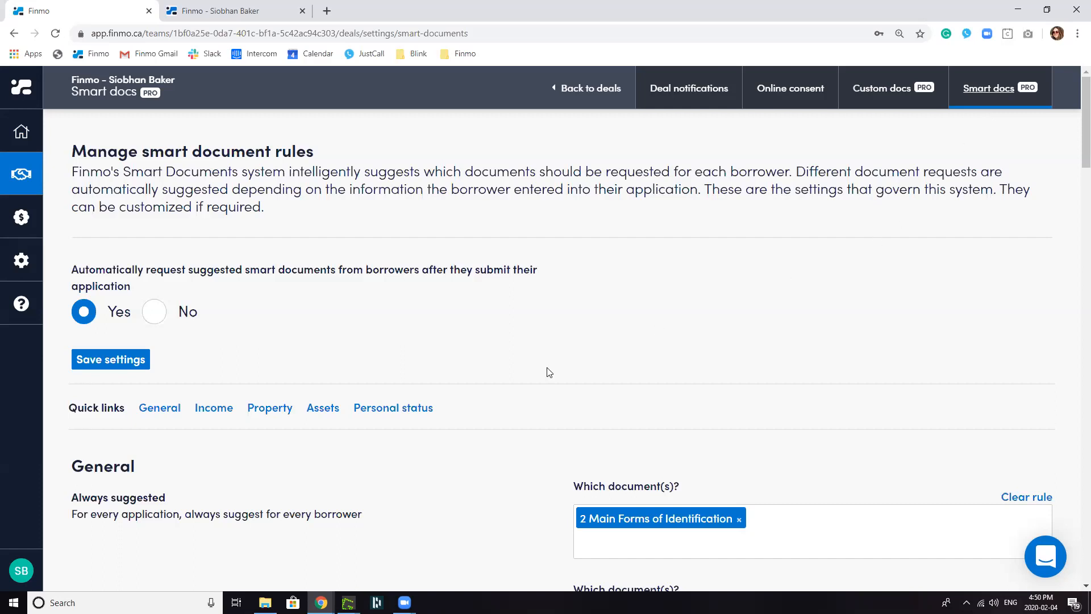
scroll(588, 309, "down", 5)
scroll(553, 369, "down", 3)
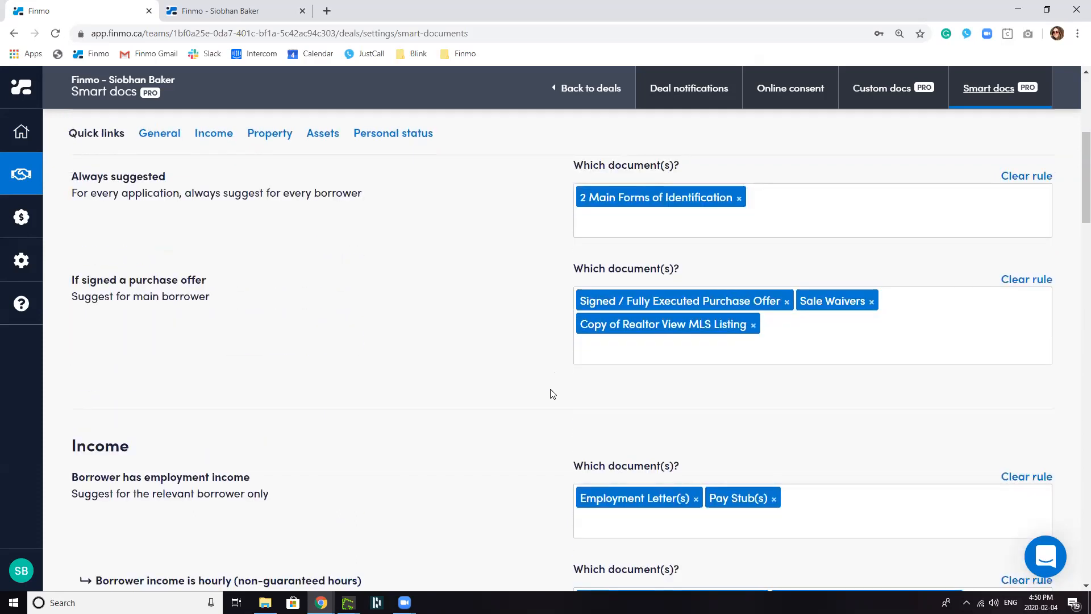
scroll(571, 458, "up", 5)
scroll(570, 459, "up", 2)
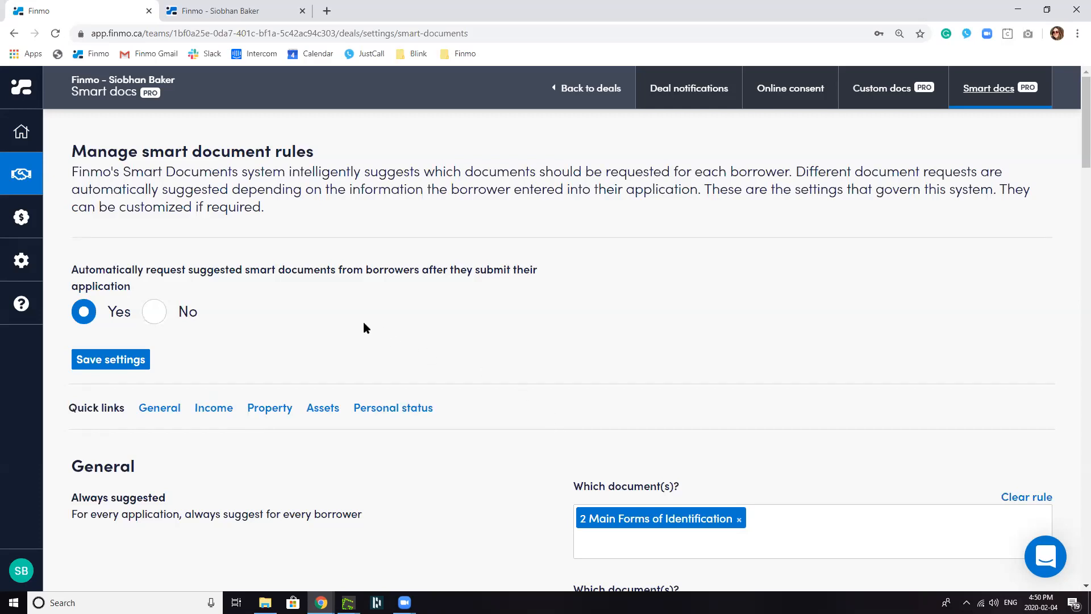
Set automatic requesting of suggested smart documents after application submission to Yes and save the settings
left_click(154, 318)
left_click(91, 313)
left_click(104, 367)
Look through the smart document rules for General, Income, Property, Assets and Personal status
scroll(788, 335, "down", 3)
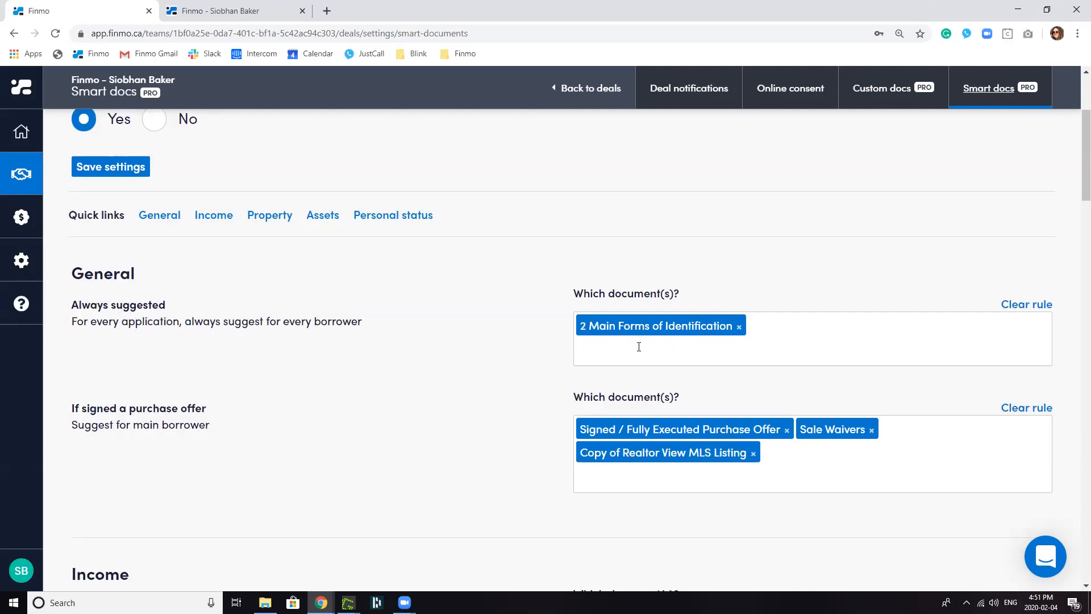
scroll(202, 381, "down", 1)
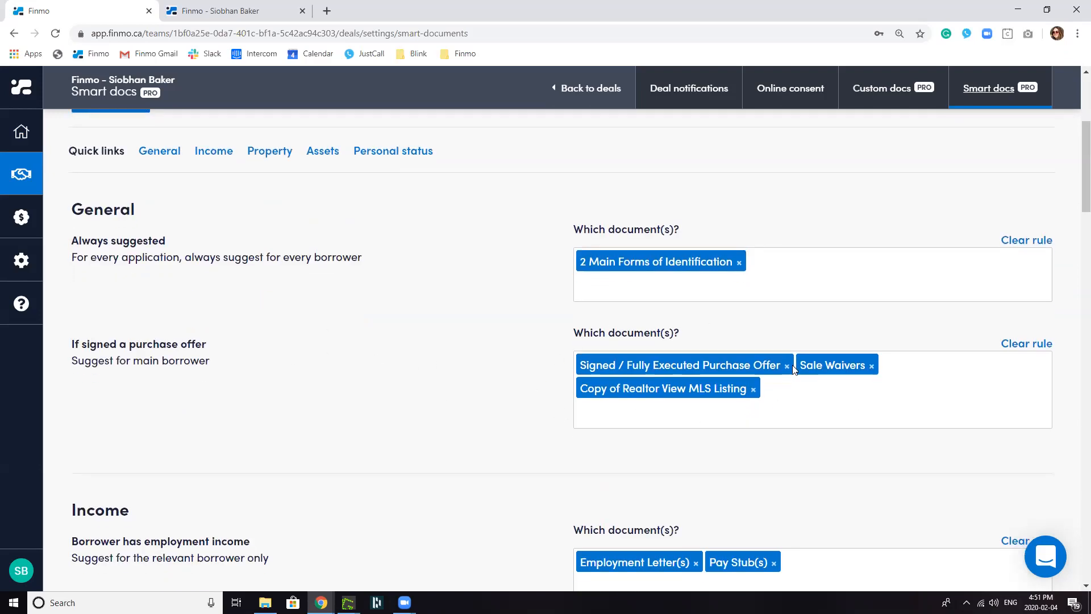
left_click(216, 152)
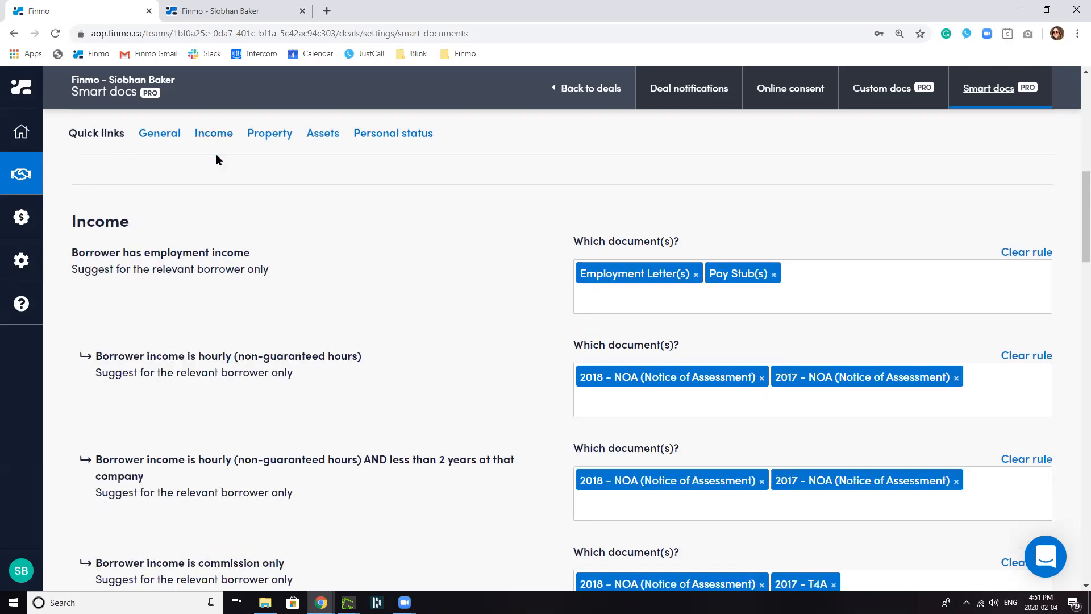
left_click(271, 136)
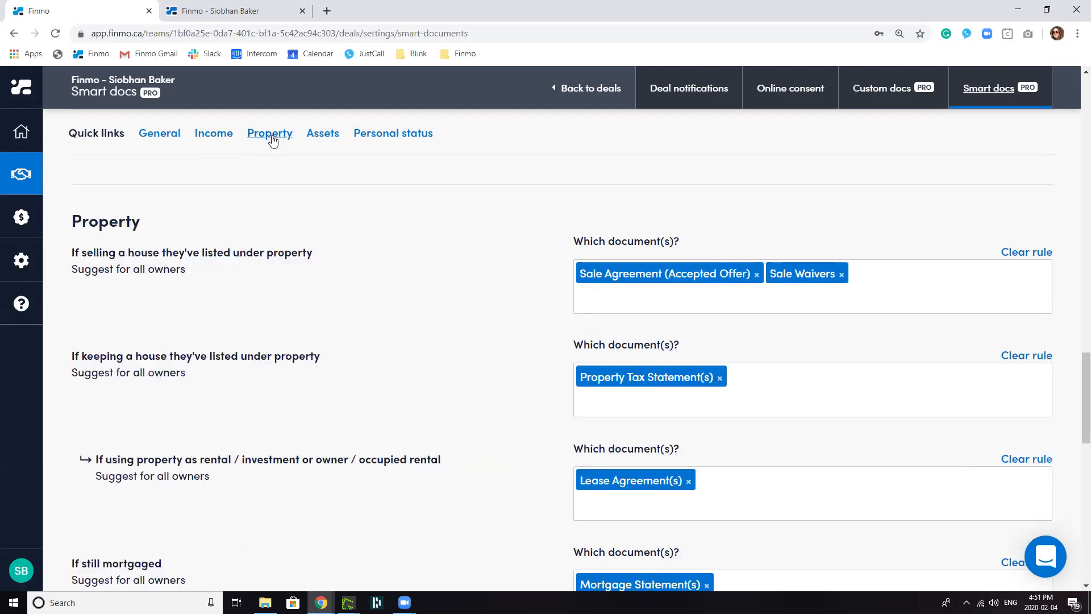
left_click(329, 137)
left_click(373, 136)
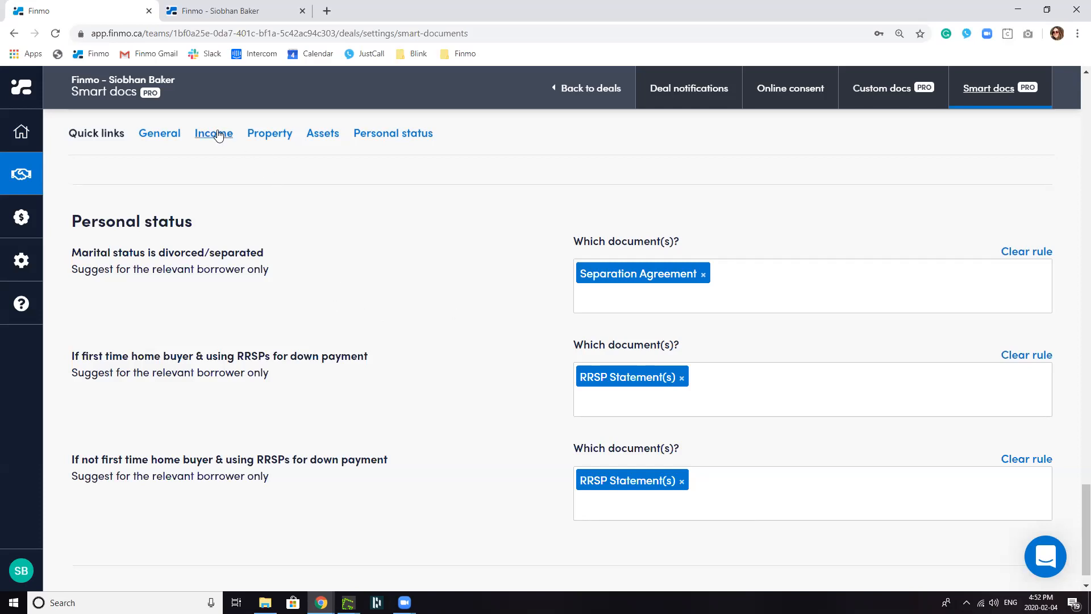
left_click(159, 134)
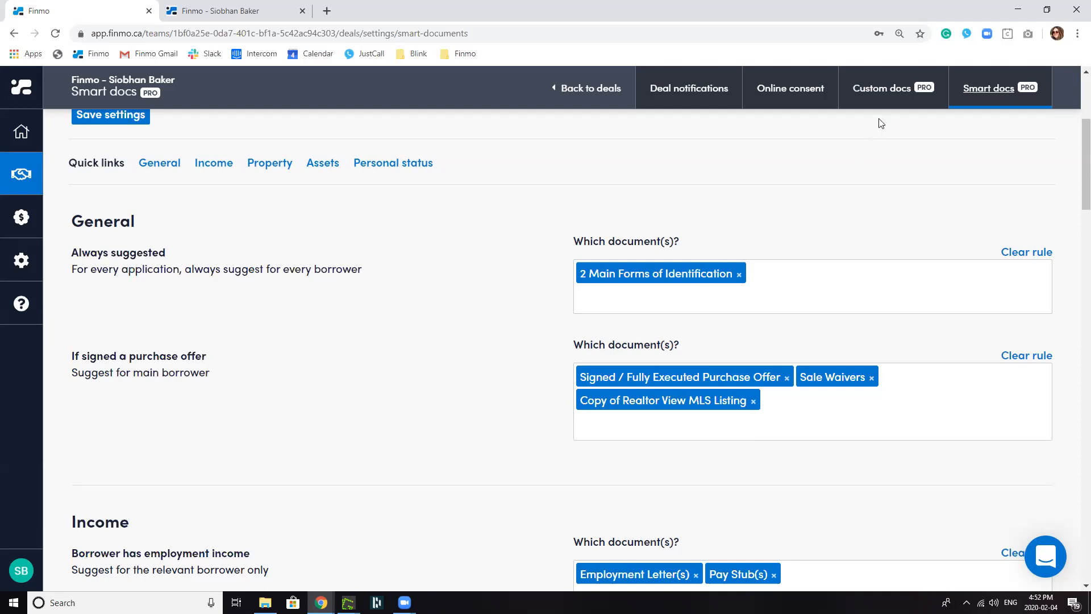
Examine the name, description, tip and how-to-get fields of a blank custom document request and cancel it
left_click(891, 98)
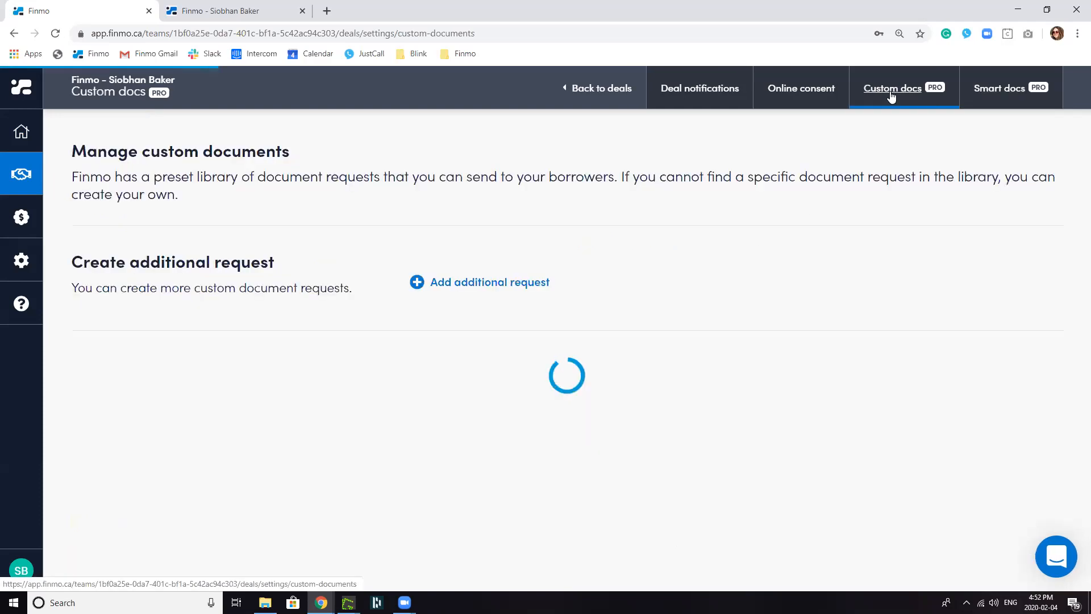
scroll(514, 404, "down", 1)
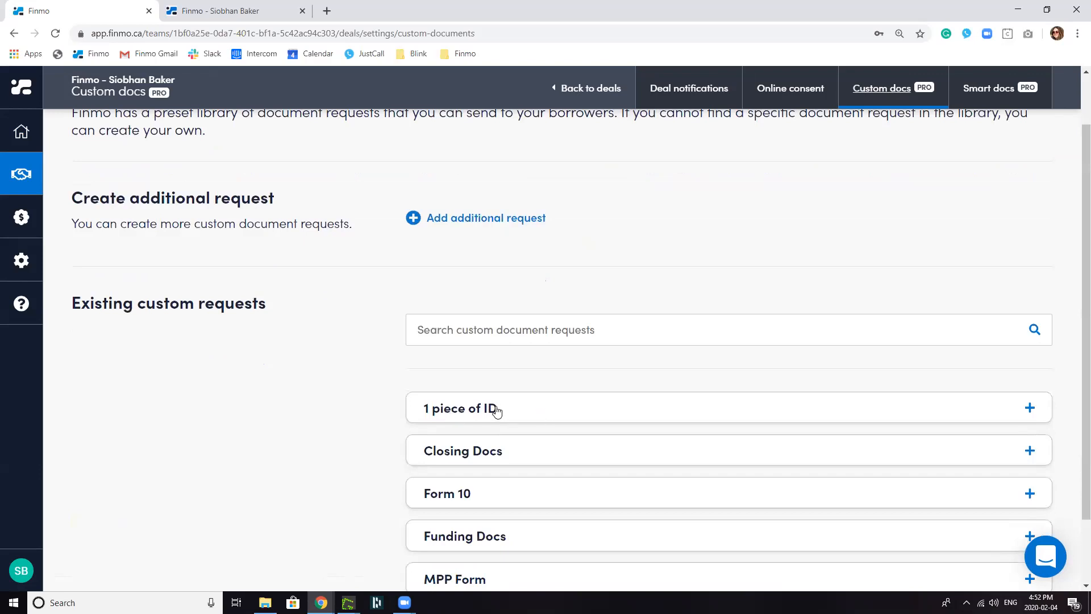
left_click(498, 227)
left_click(475, 248)
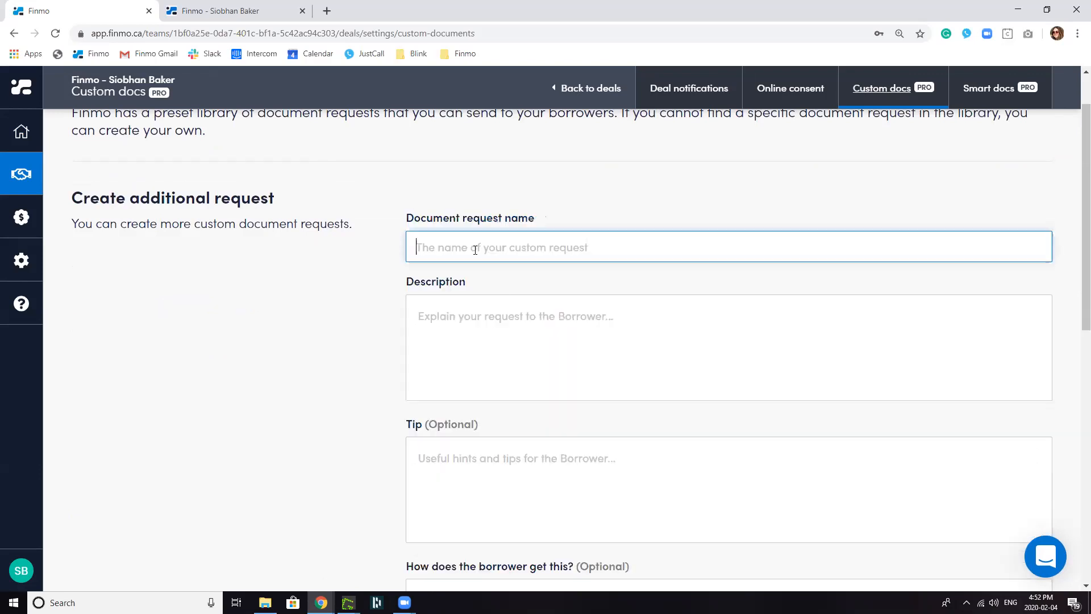
left_click(532, 316)
scroll(530, 349, "down", 2)
left_click(526, 372)
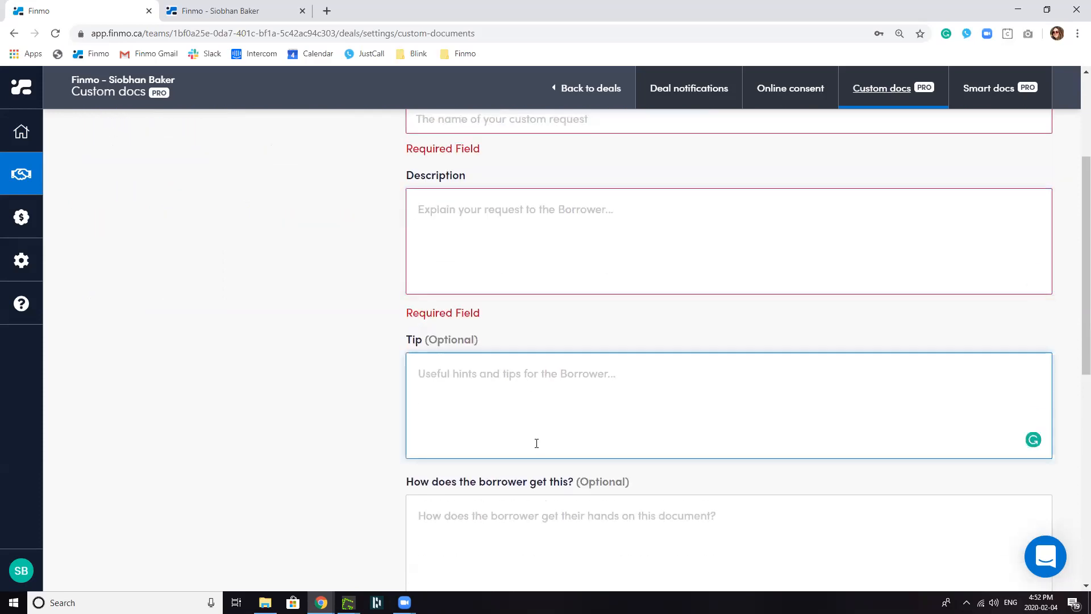
scroll(537, 443, "down", 1)
left_click(572, 463)
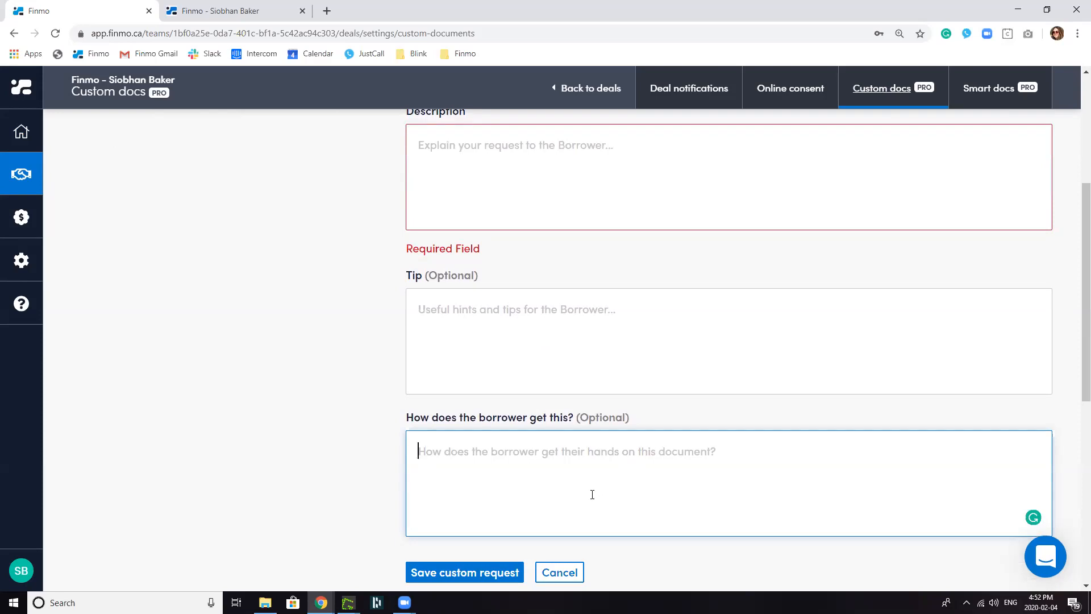
left_click(562, 580)
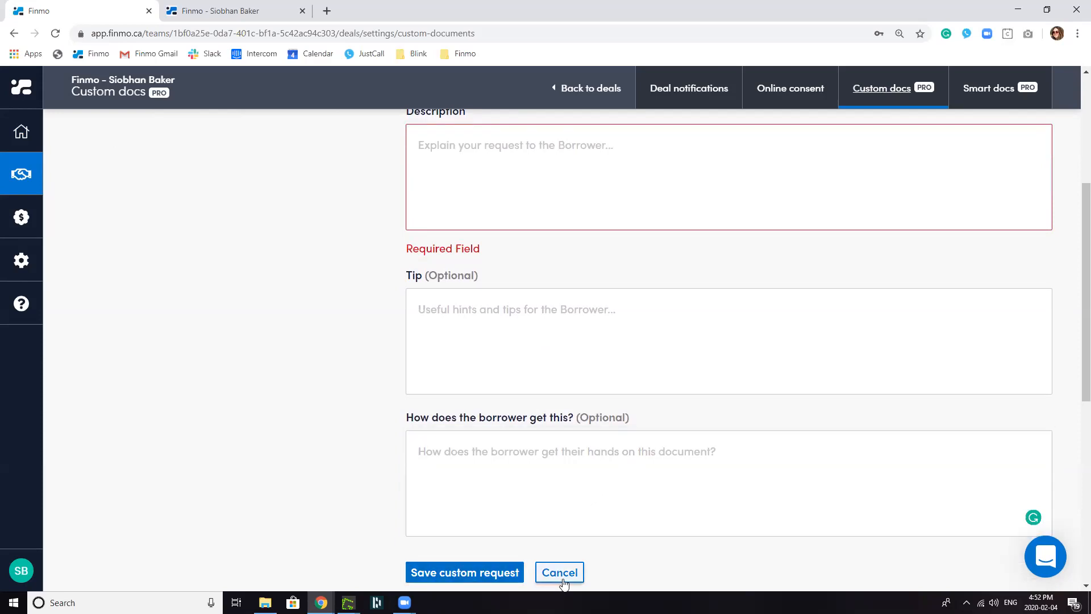
In the Always suggested smart document rule, replace 2 Main Forms of Identification with the custom 1 piece of ID and save
left_click(990, 91)
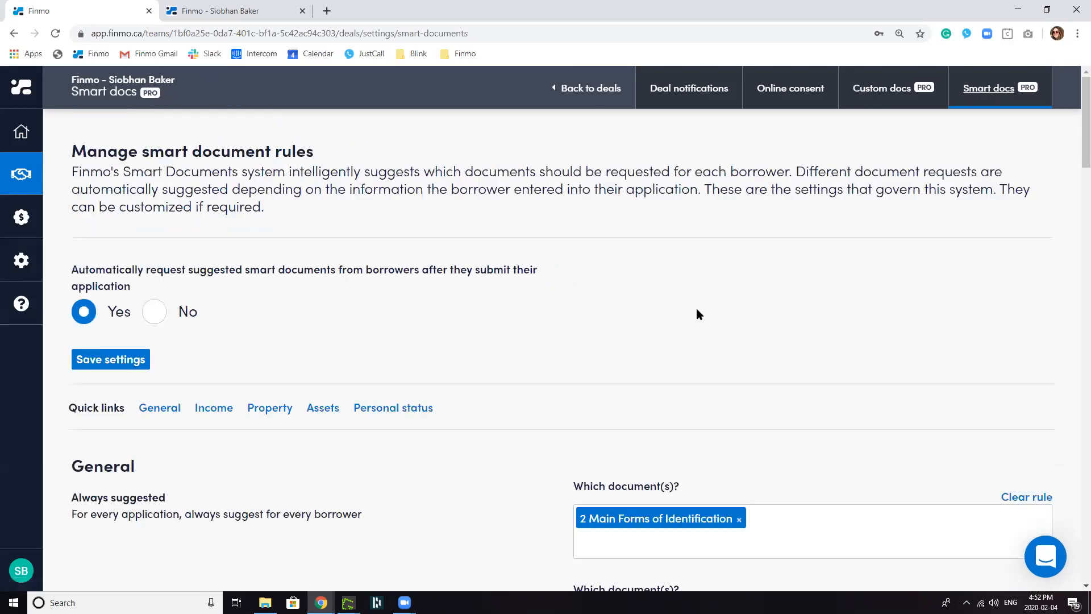
scroll(697, 308, "down", 2)
left_click(629, 422)
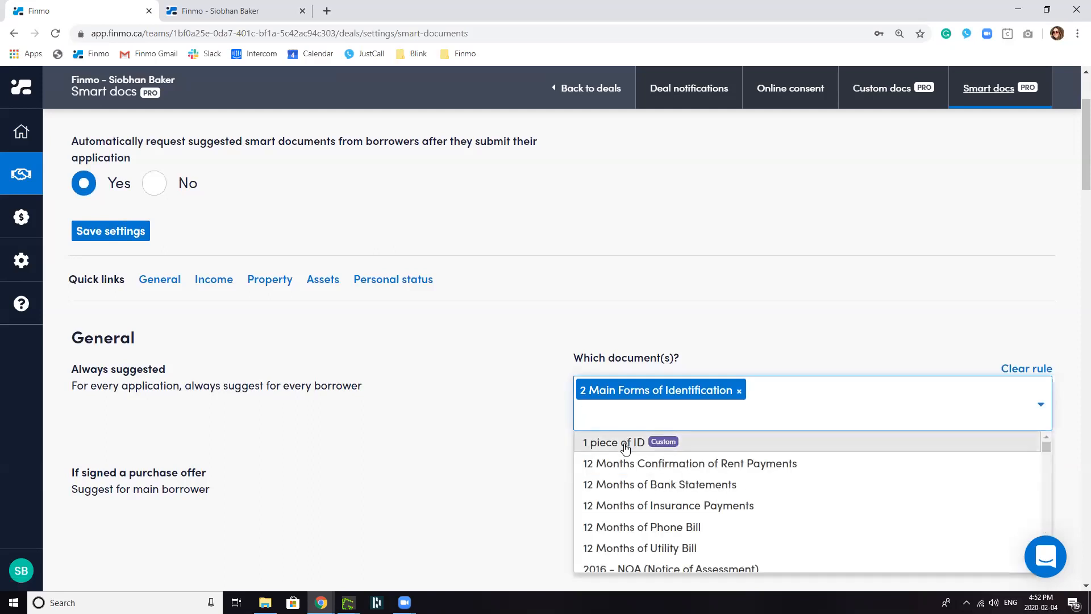
left_click(626, 449)
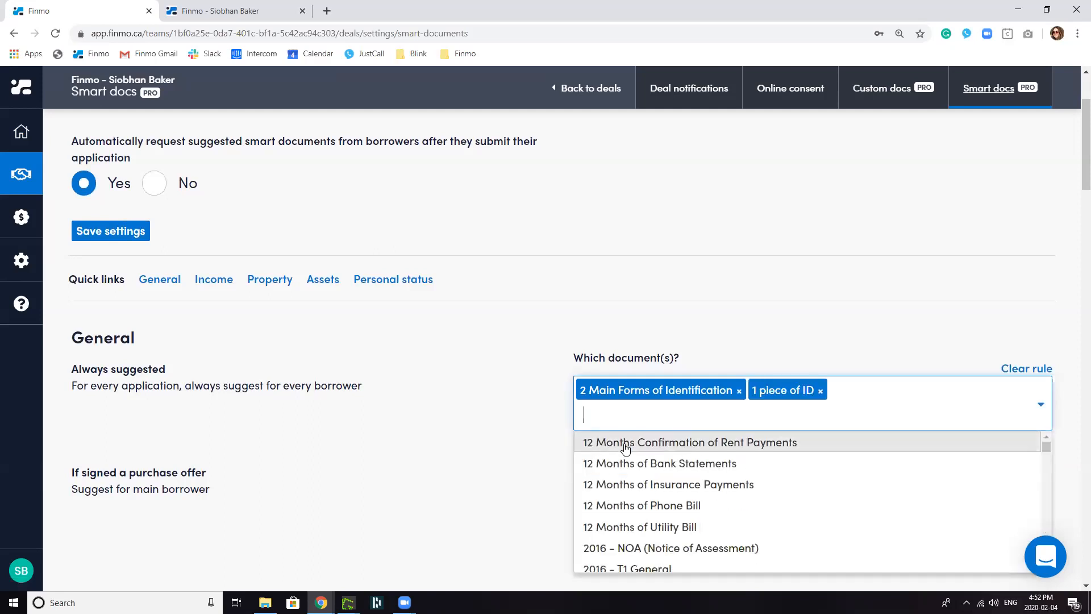
left_click(738, 338)
left_click(739, 391)
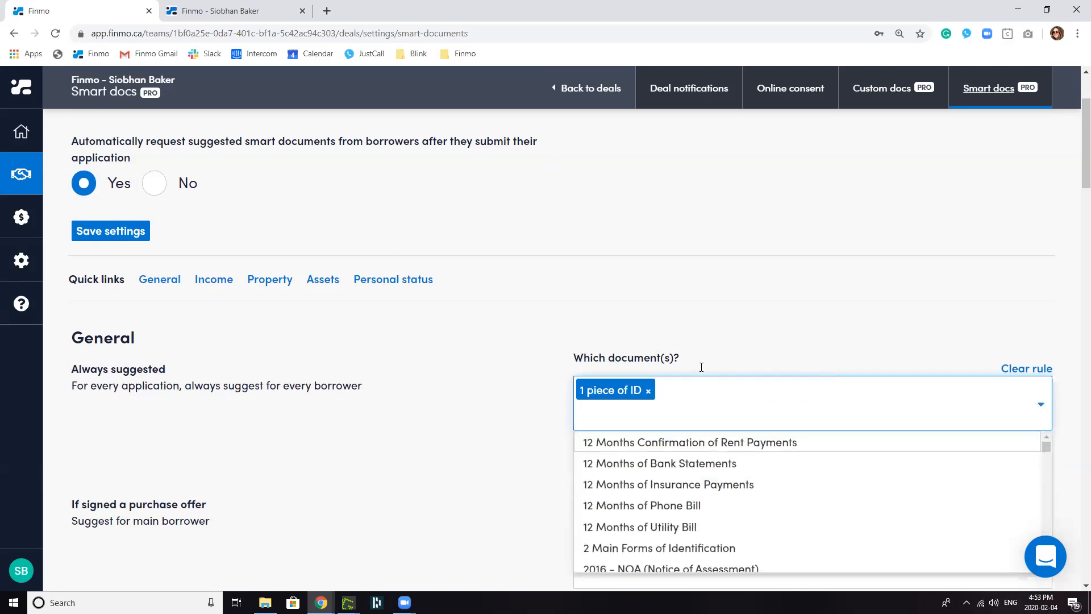
left_click(700, 343)
left_click(612, 464)
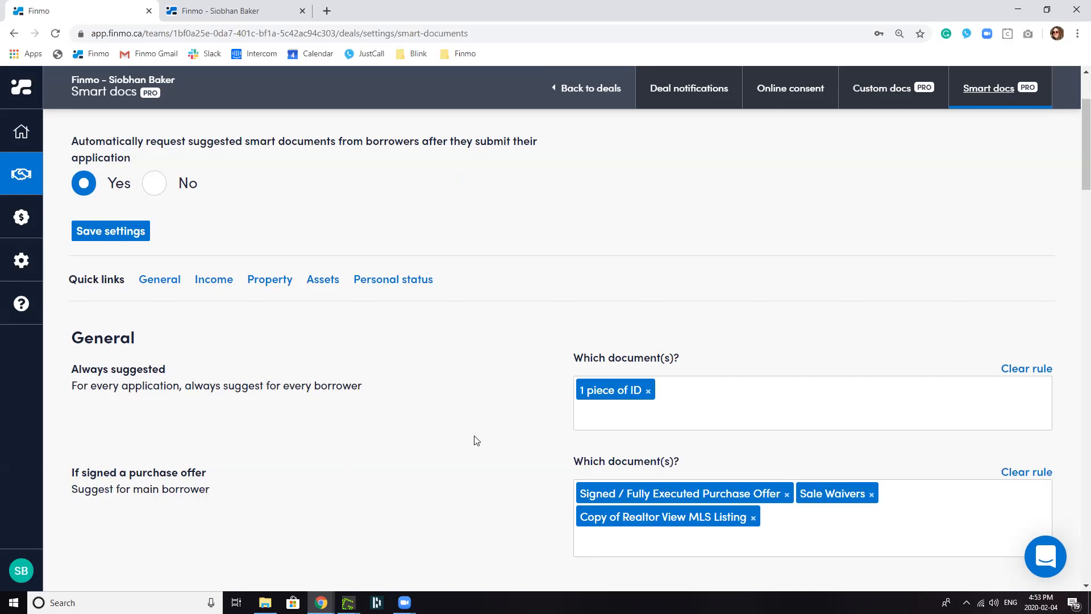
Add 2016 - NOA (Notice of Assessment) to the hourly (non-guaranteed hours) income rule and save the change
left_click(227, 283)
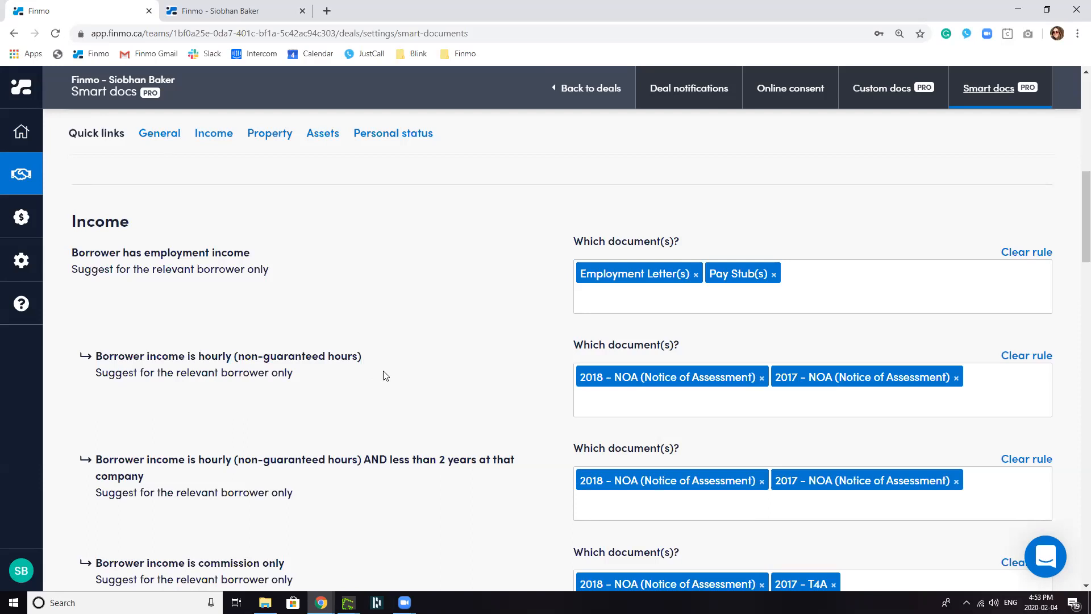
left_click(635, 404)
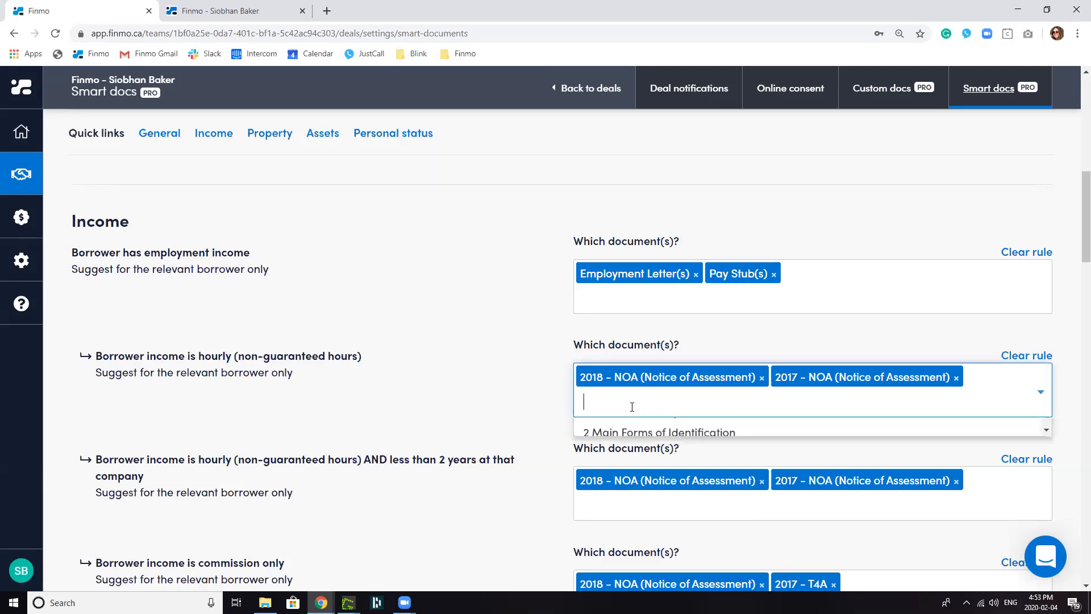
type("2016")
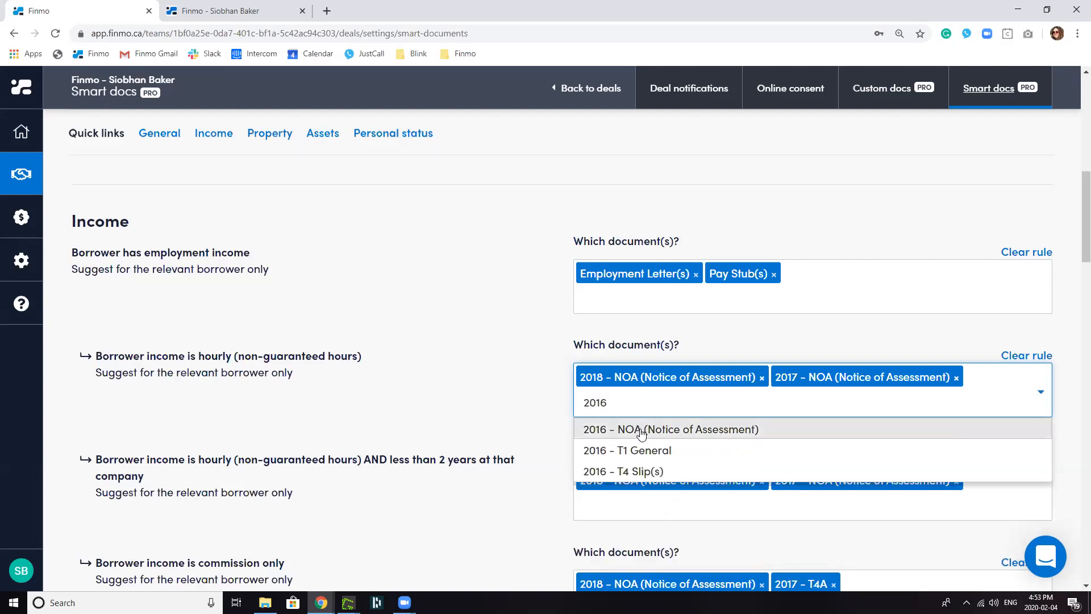
left_click(642, 431)
left_click(543, 438)
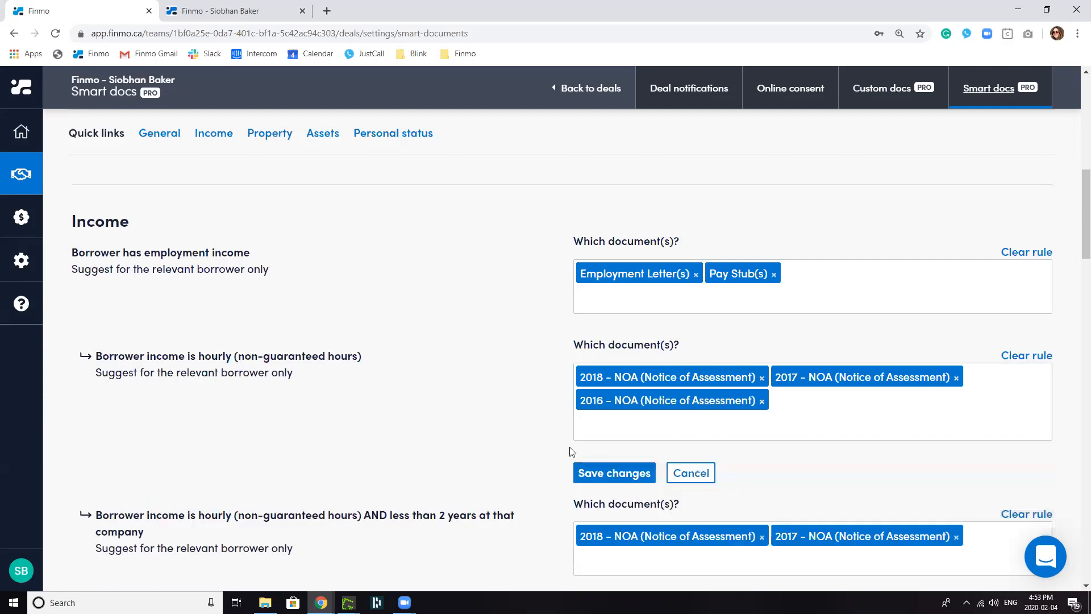
left_click(610, 477)
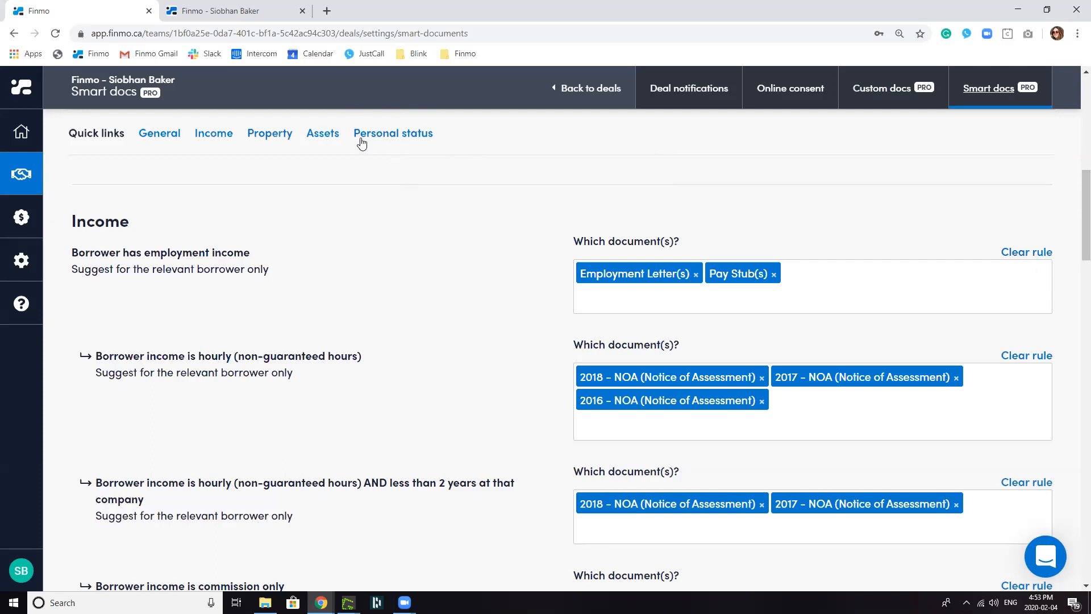
Clear the document rule for divorced/separated marital status under Personal status
left_click(391, 135)
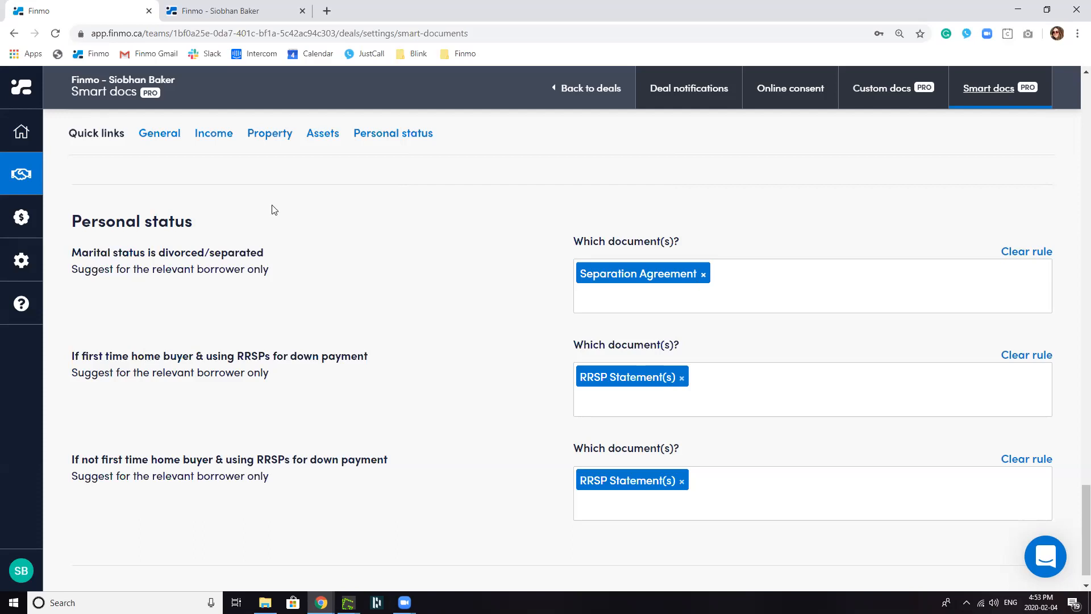
left_click(1043, 253)
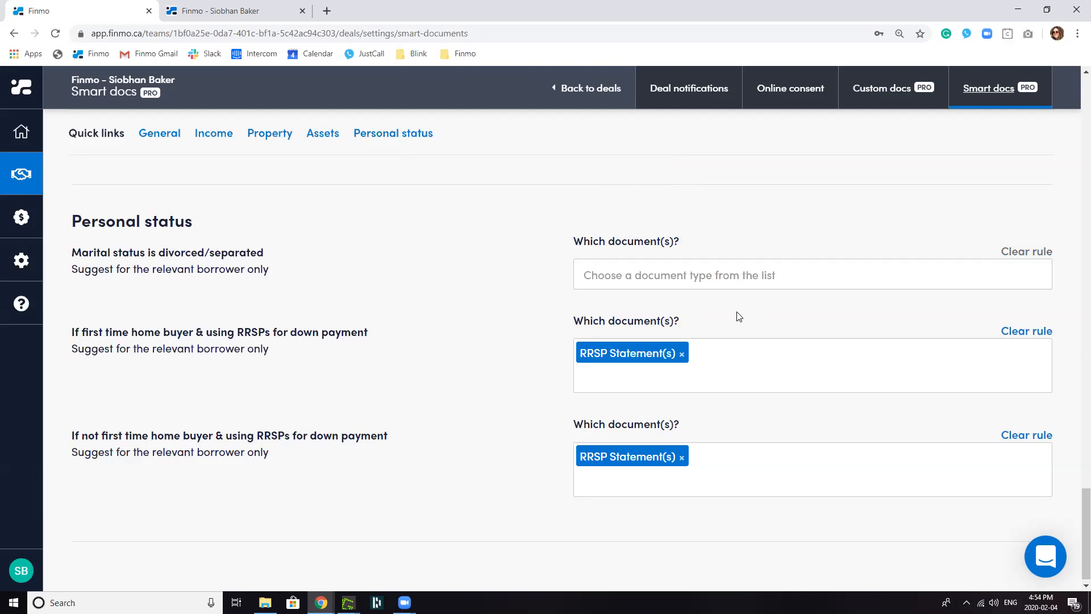
scroll(739, 316, "up", 10)
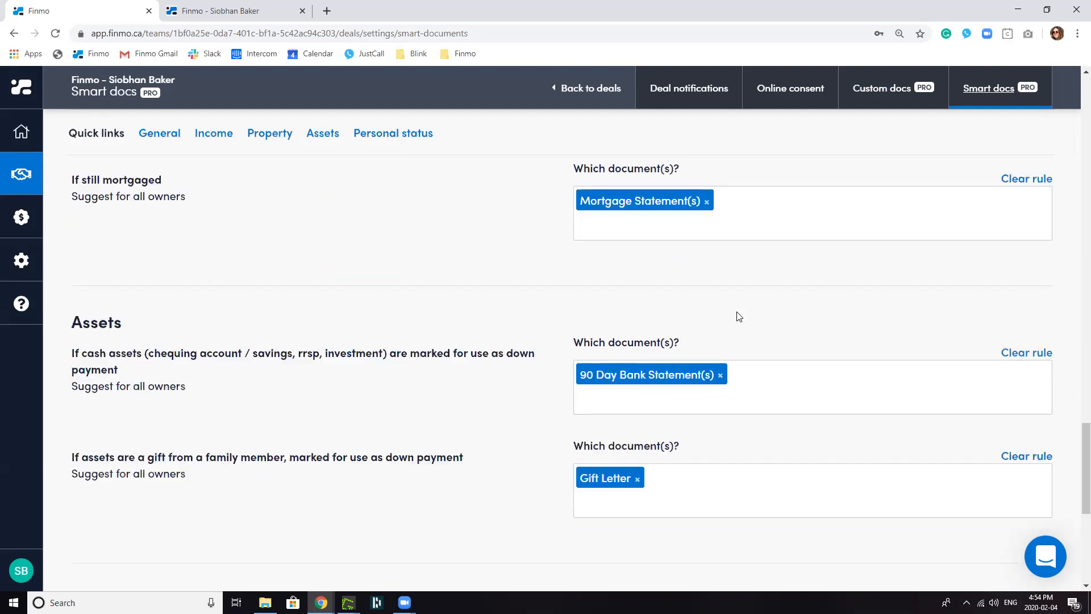
left_click_drag(1074, 434, 1074, 94)
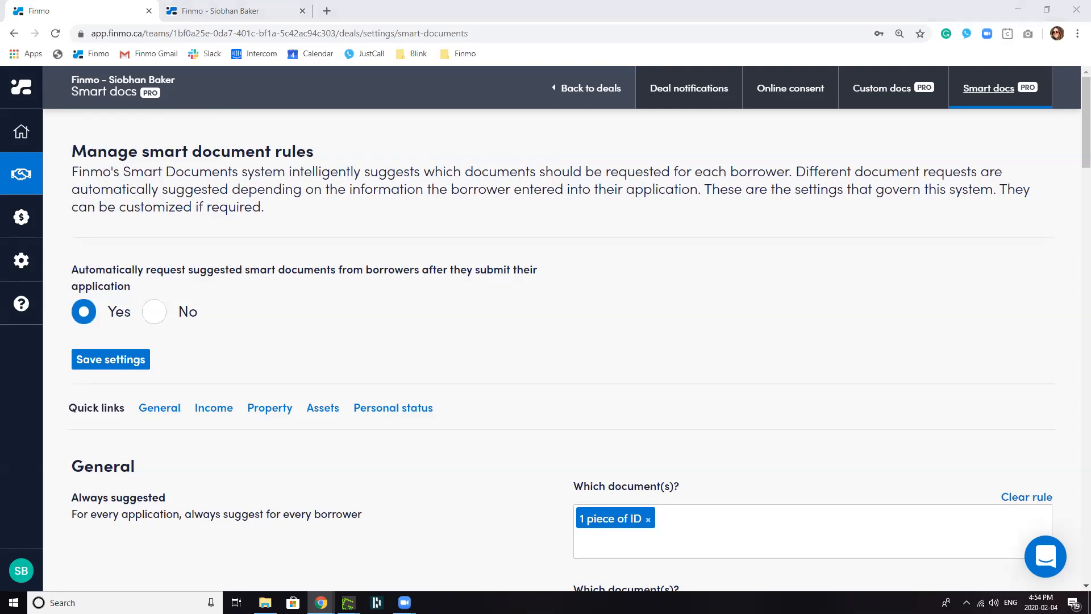
Switch to the borrower portal's mortgage application and open its Borrowers section
left_click_drag(1090, 7, 250, 7)
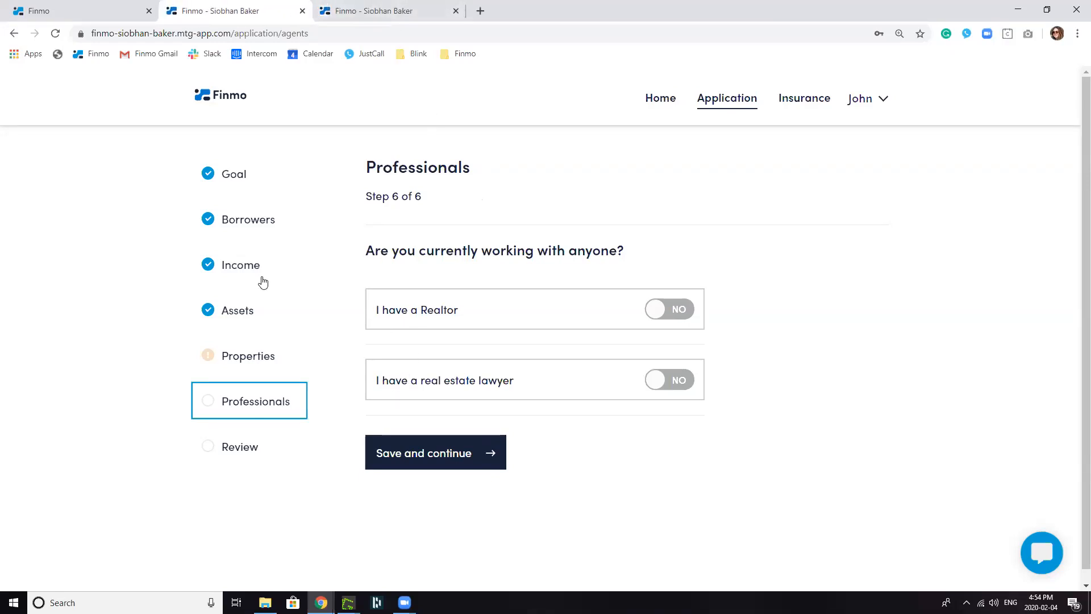
left_click(232, 221)
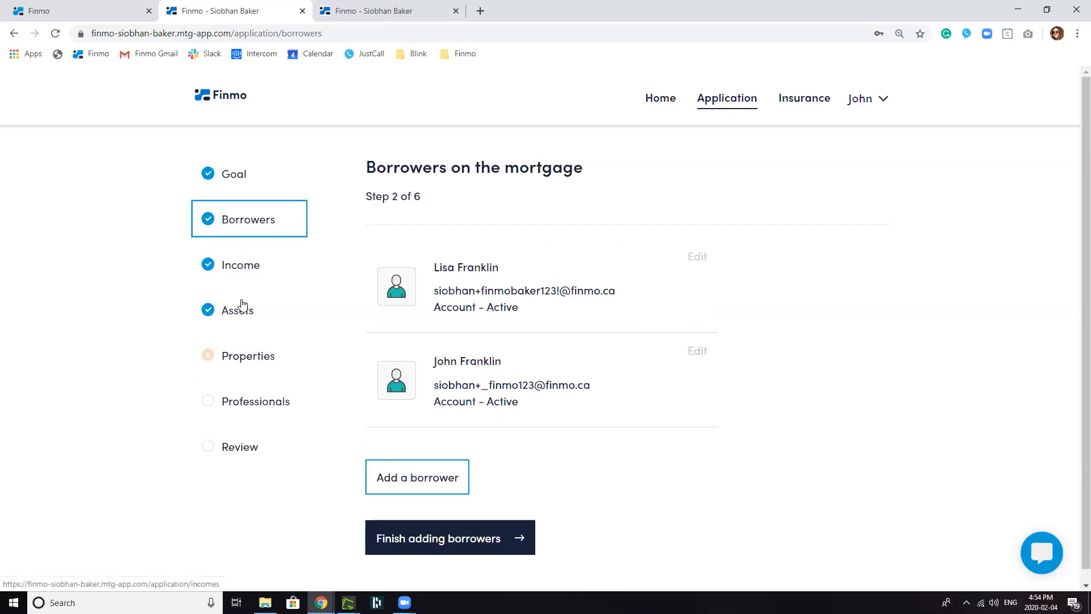
Go through the income and assets sections, finish Properties with none added, and save Professionals with no Realtor or real estate lawyer
left_click(237, 274)
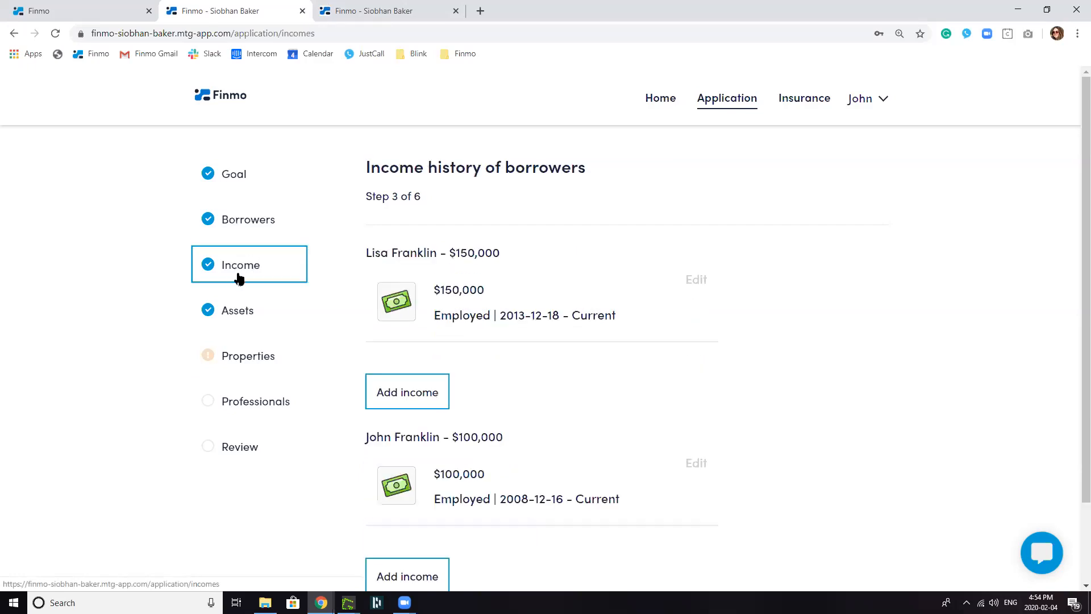
left_click(239, 312)
left_click(250, 355)
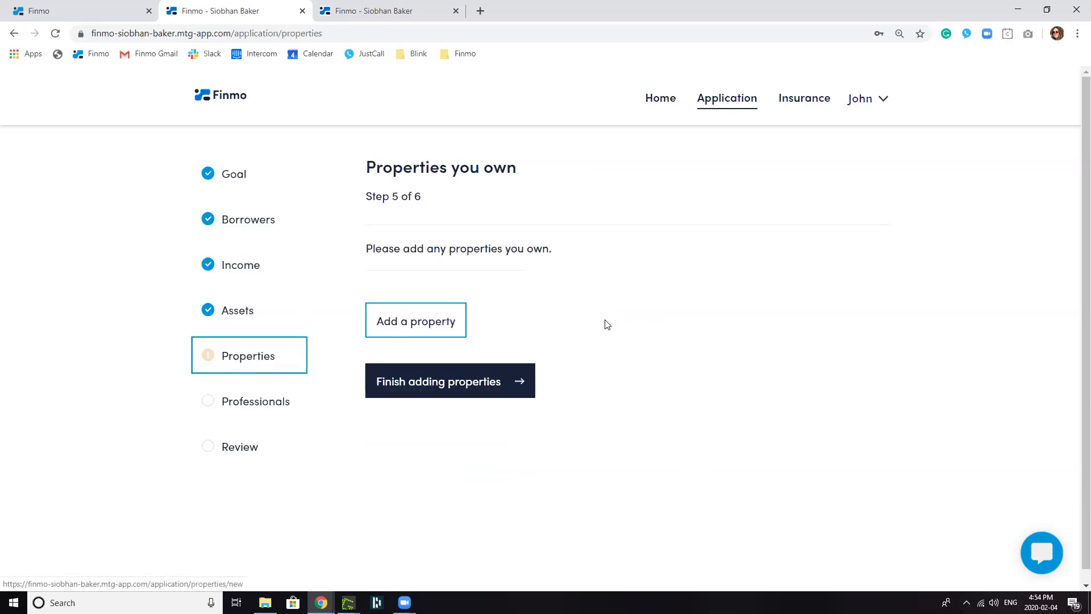
left_click(415, 392)
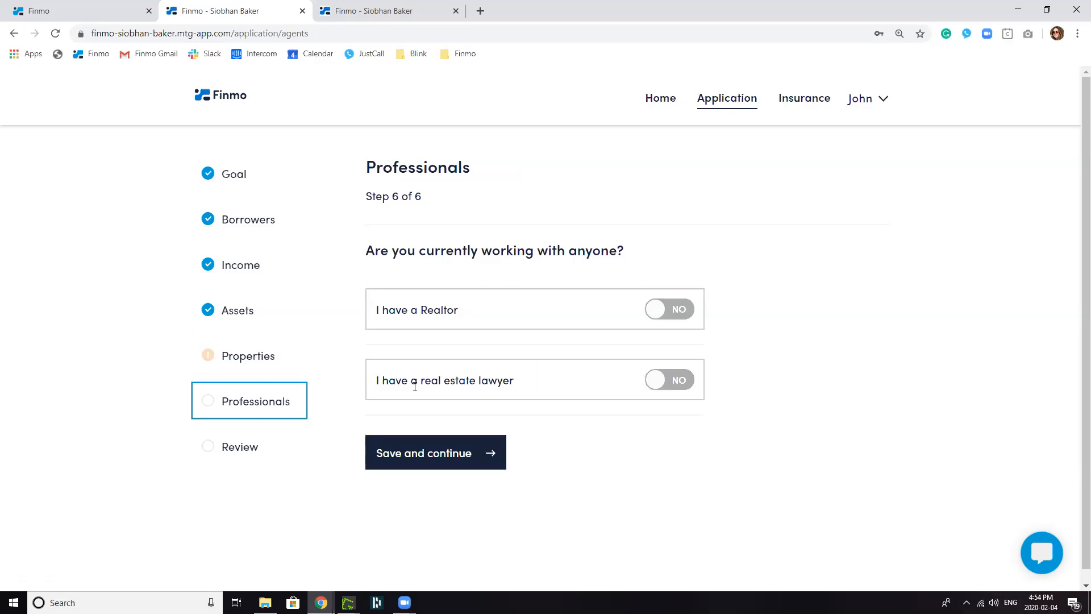
left_click(420, 461)
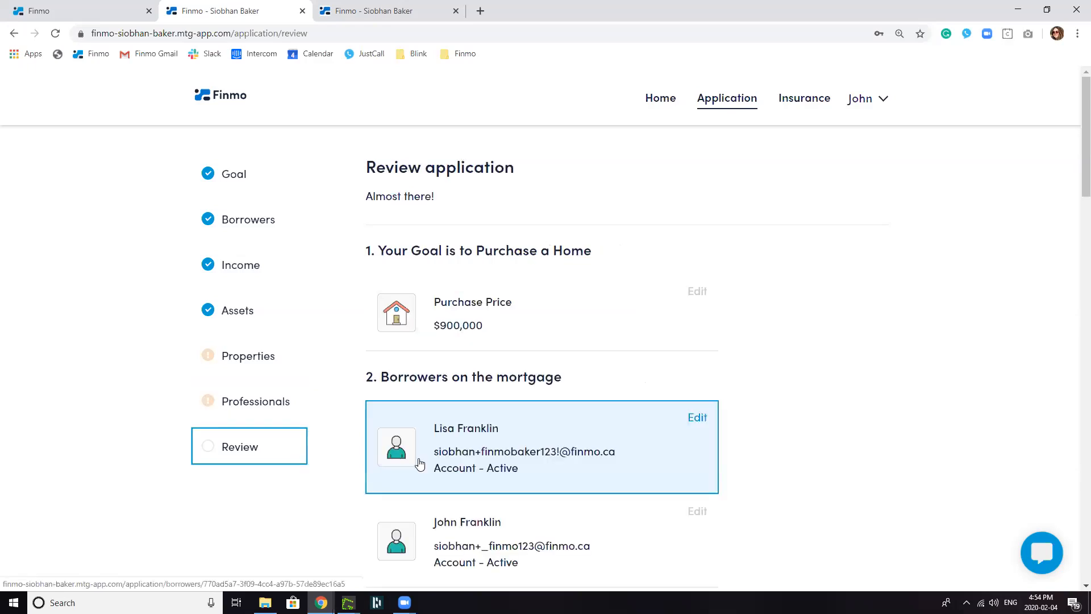
Review the application summary, agree to the online credit consent agreement and submit the application
scroll(928, 305, "down", 3)
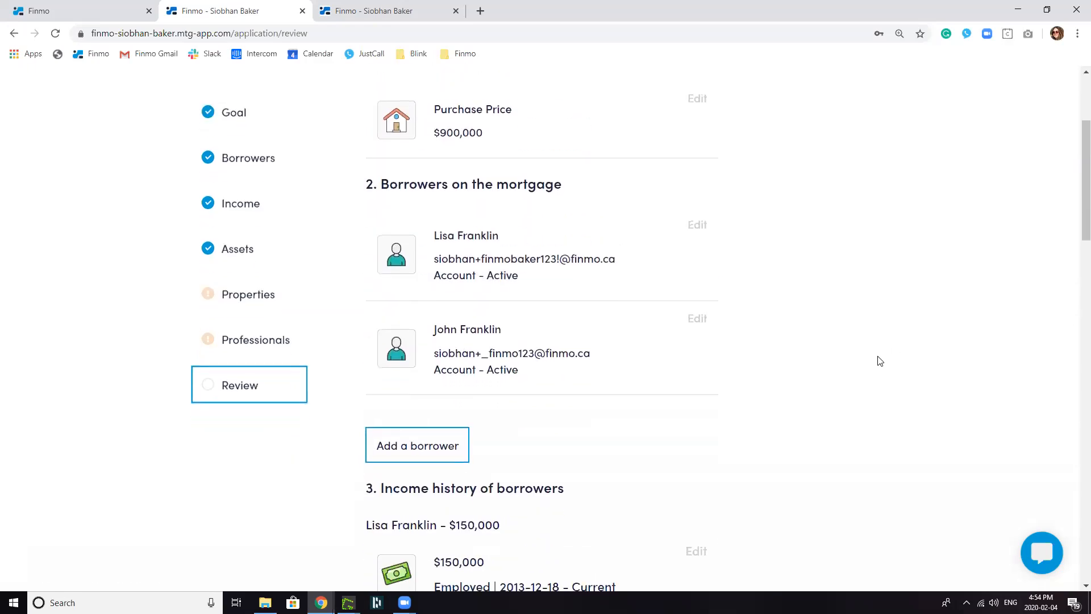
scroll(878, 361, "down", 1)
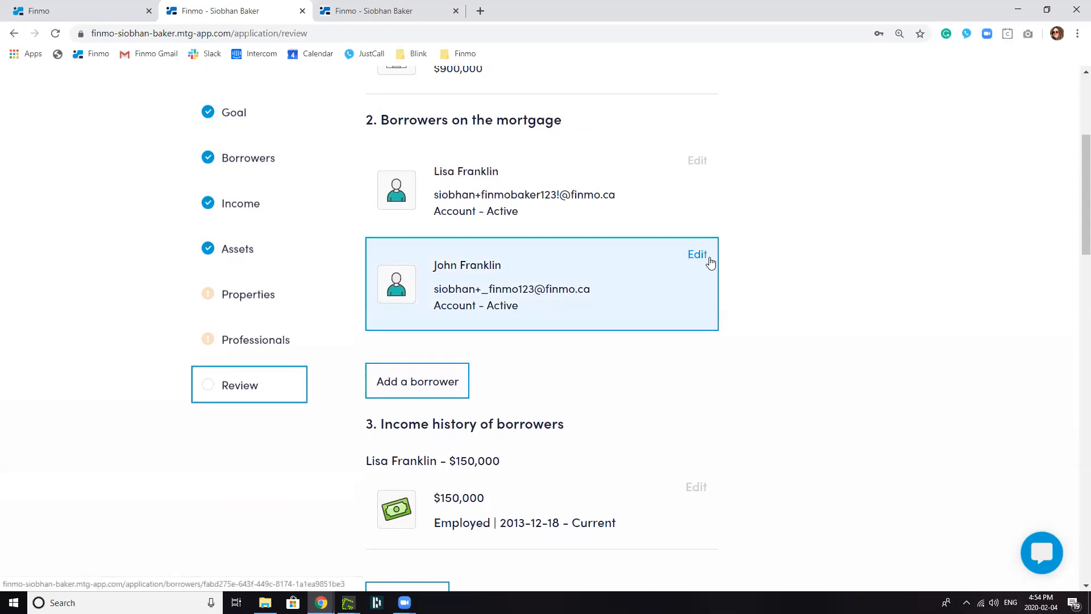
scroll(810, 278, "down", 6)
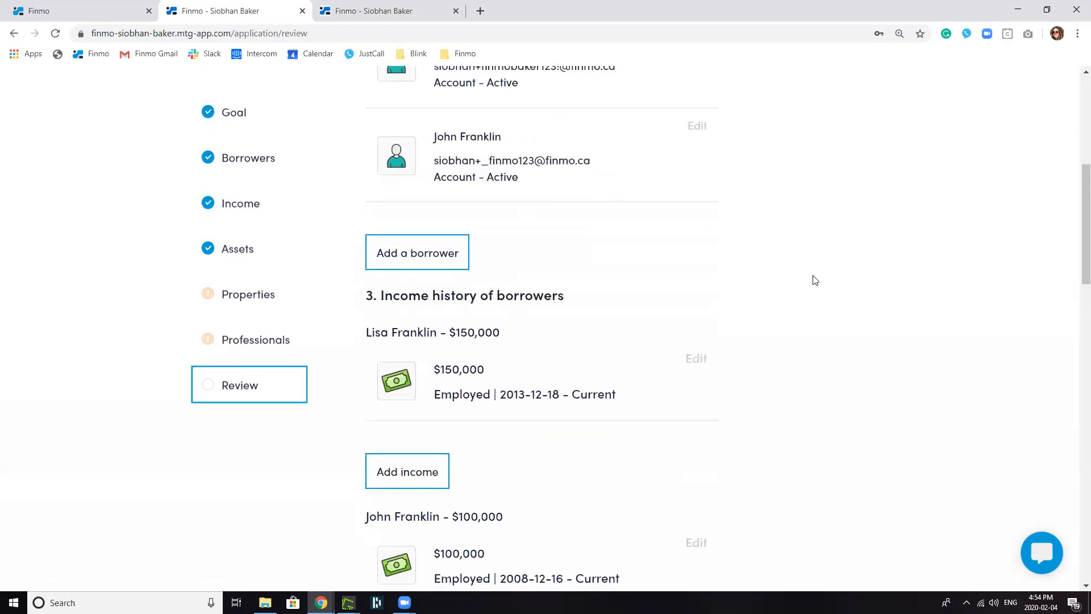
scroll(815, 287, "down", 12)
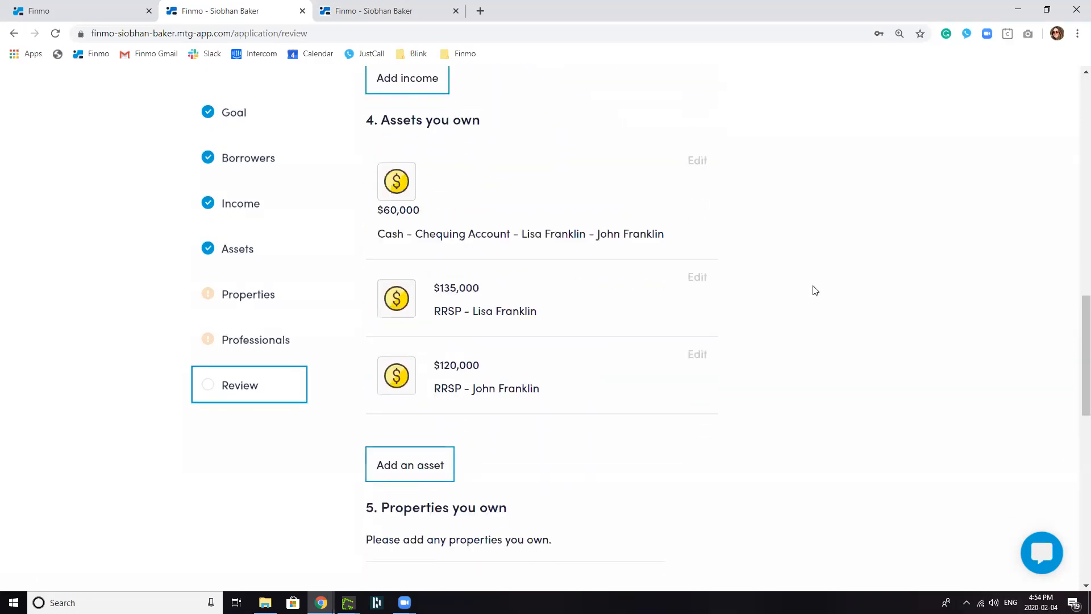
scroll(815, 290, "down", 5)
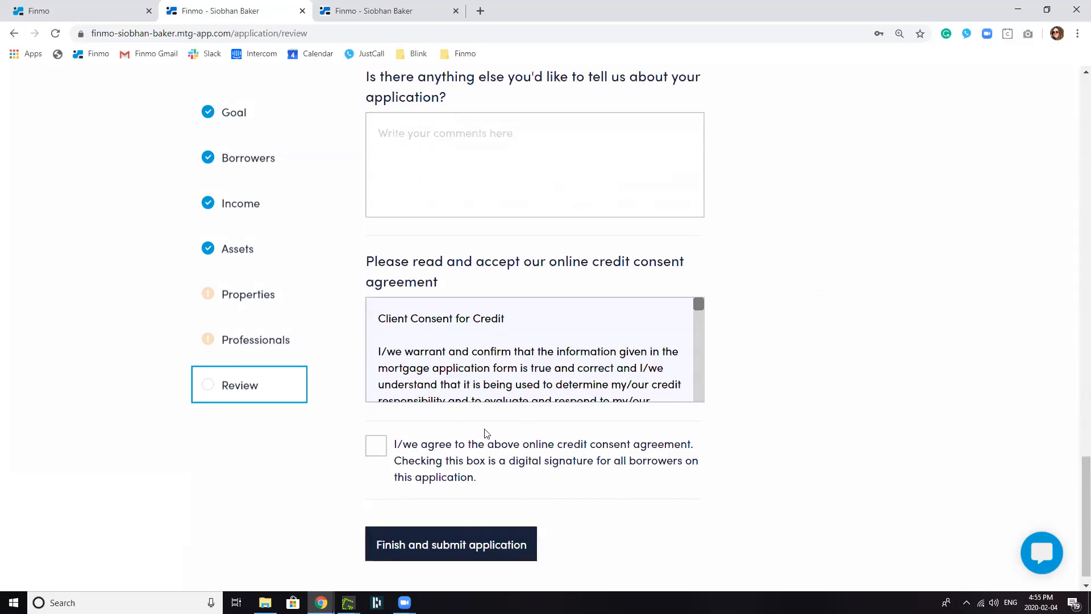
left_click(377, 448)
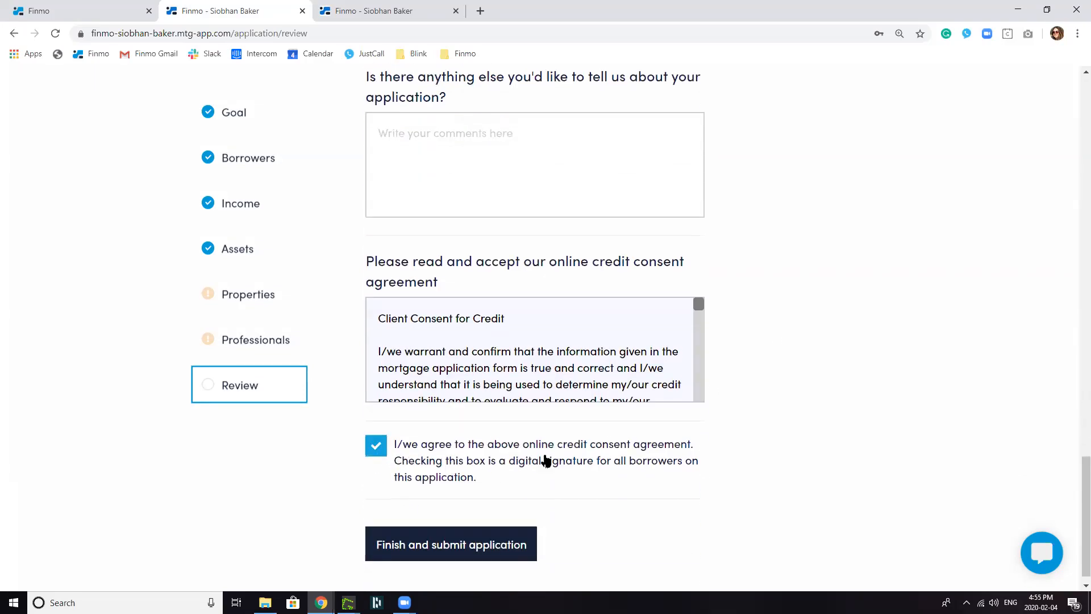
scroll(455, 512, "down", 1)
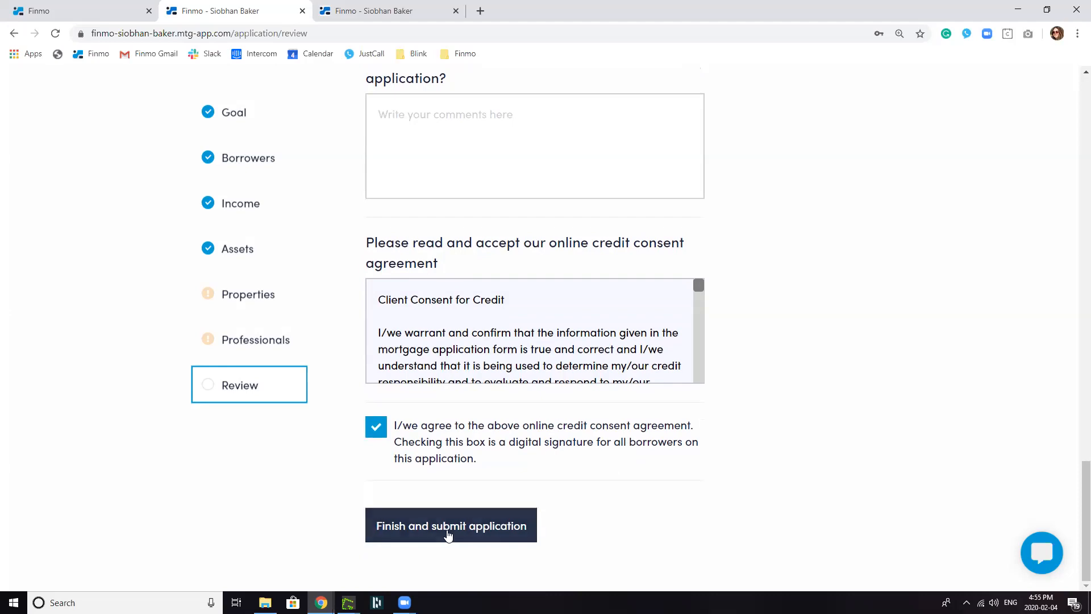
left_click(431, 534)
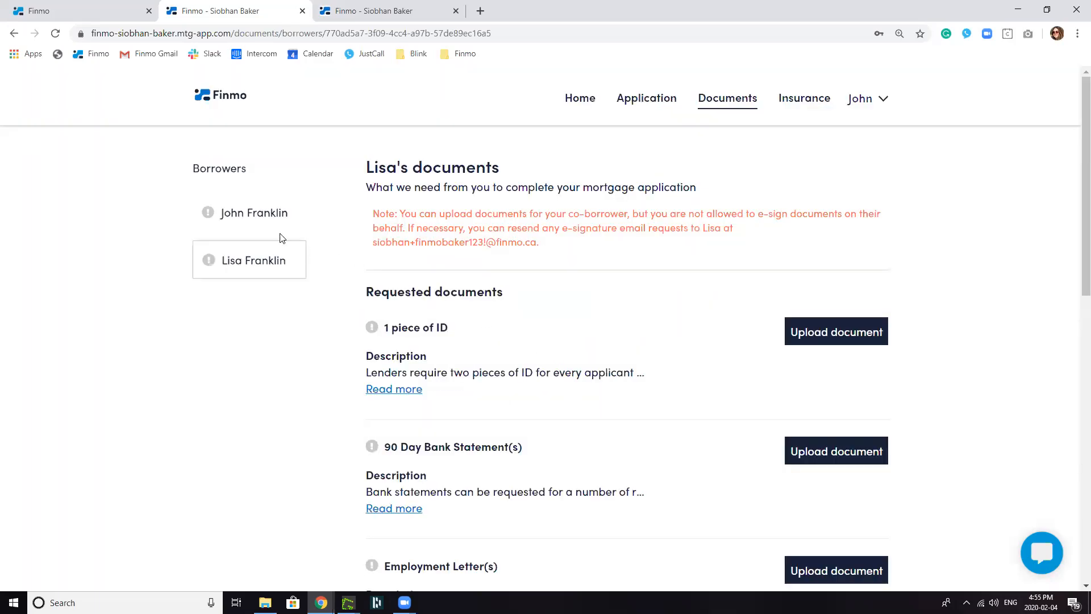
Compare the requested document lists of the two borrowers, ending on the signed-in borrower's list
left_click(267, 222)
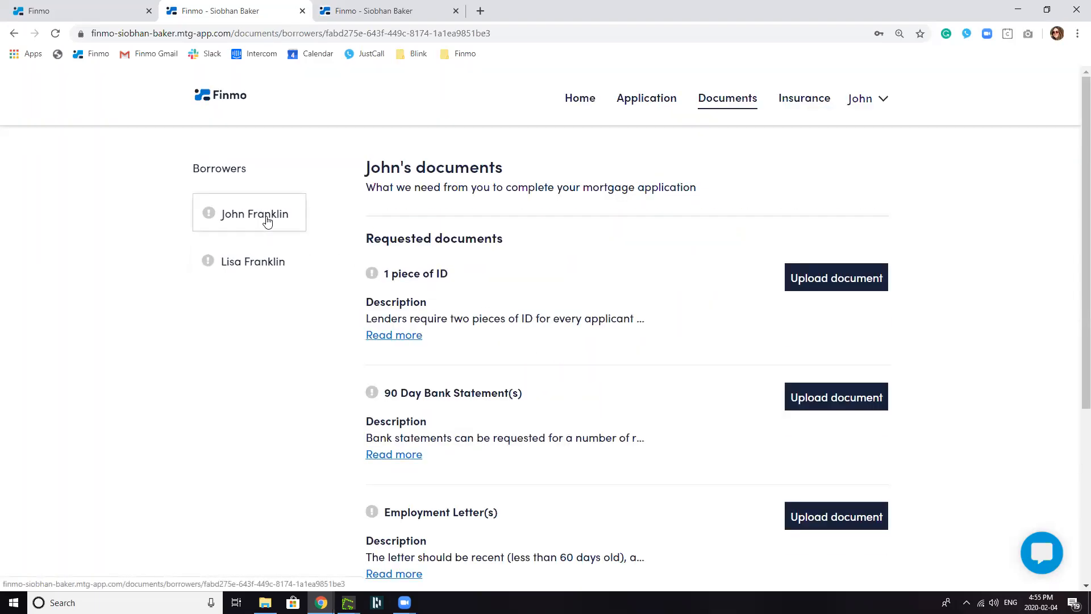
left_click(268, 270)
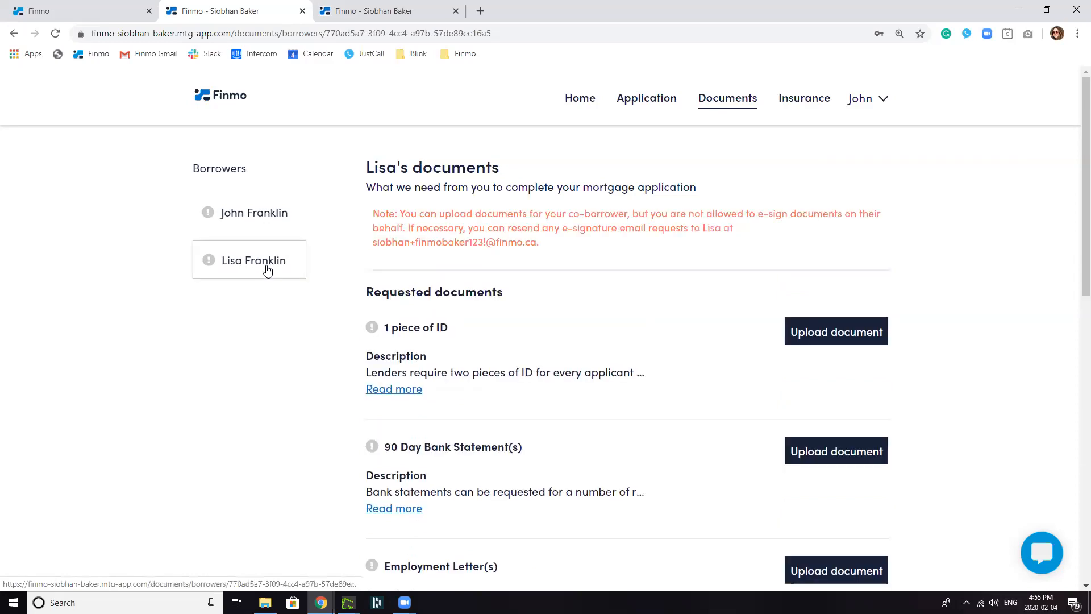
left_click(261, 224)
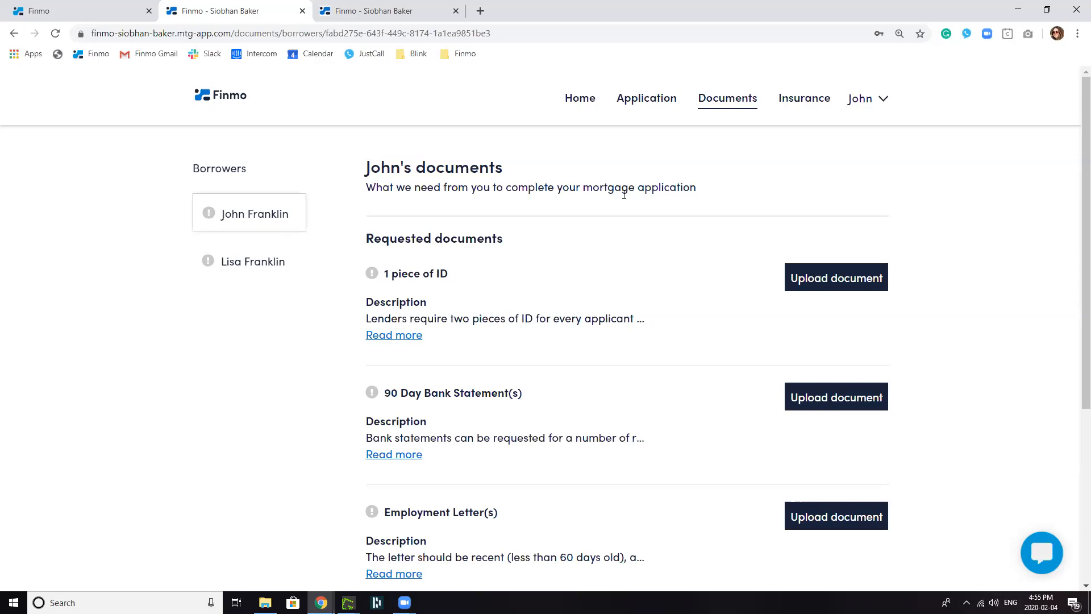
Read the full descriptions and tips for the requested 1 piece of ID, 90 Day Bank Statement(s) and Employment Letter(s)
scroll(413, 302, "down", 1)
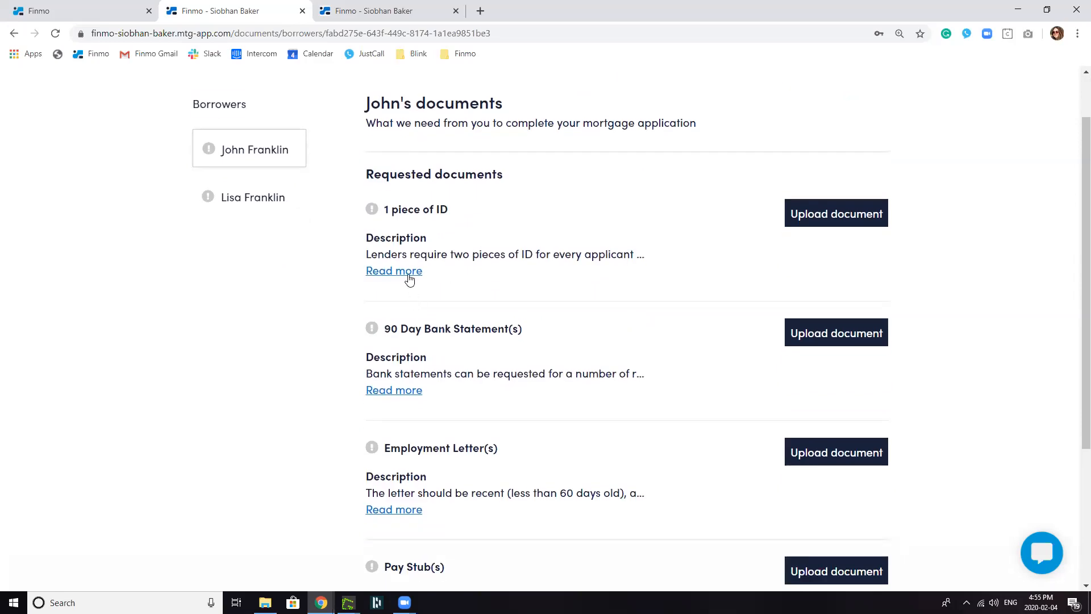
left_click(408, 273)
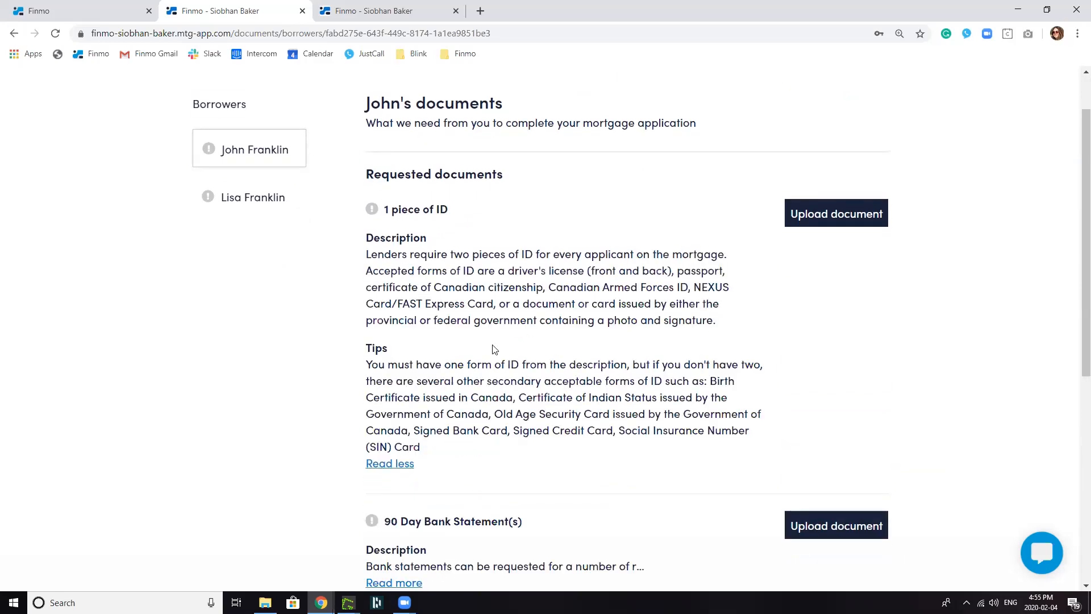
scroll(396, 355, "down", 3)
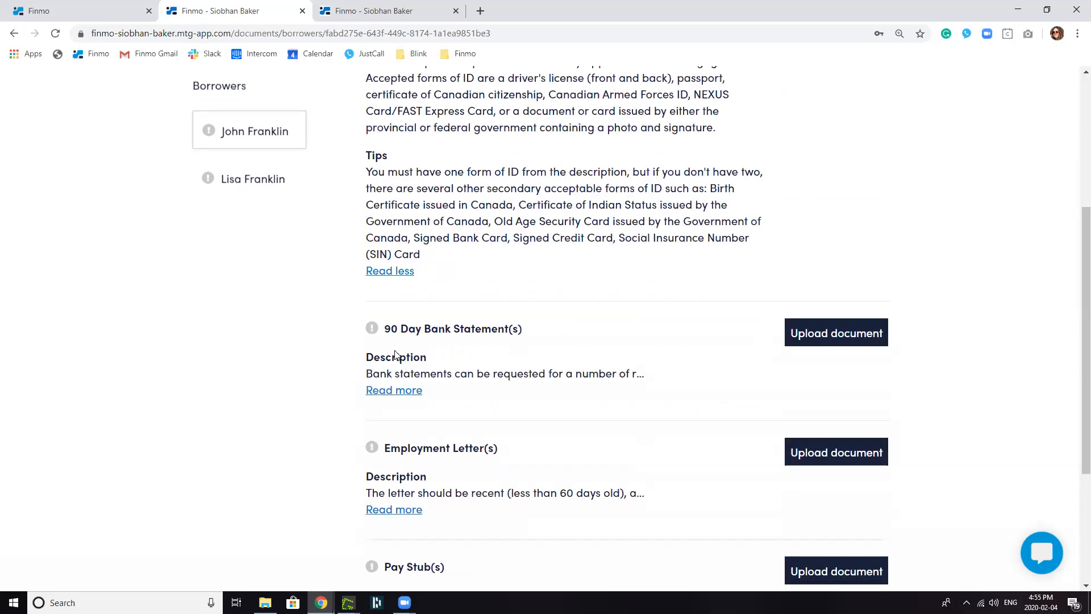
left_click(392, 390)
scroll(407, 377, "down", 2)
scroll(407, 377, "down", 4)
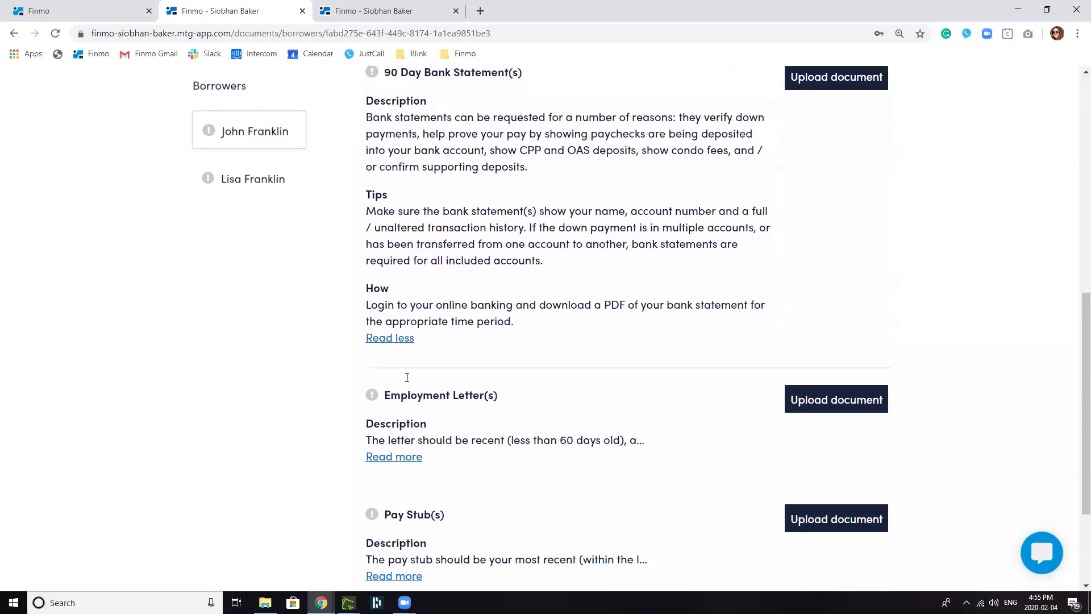
left_click(392, 456)
scroll(443, 422, "down", 3)
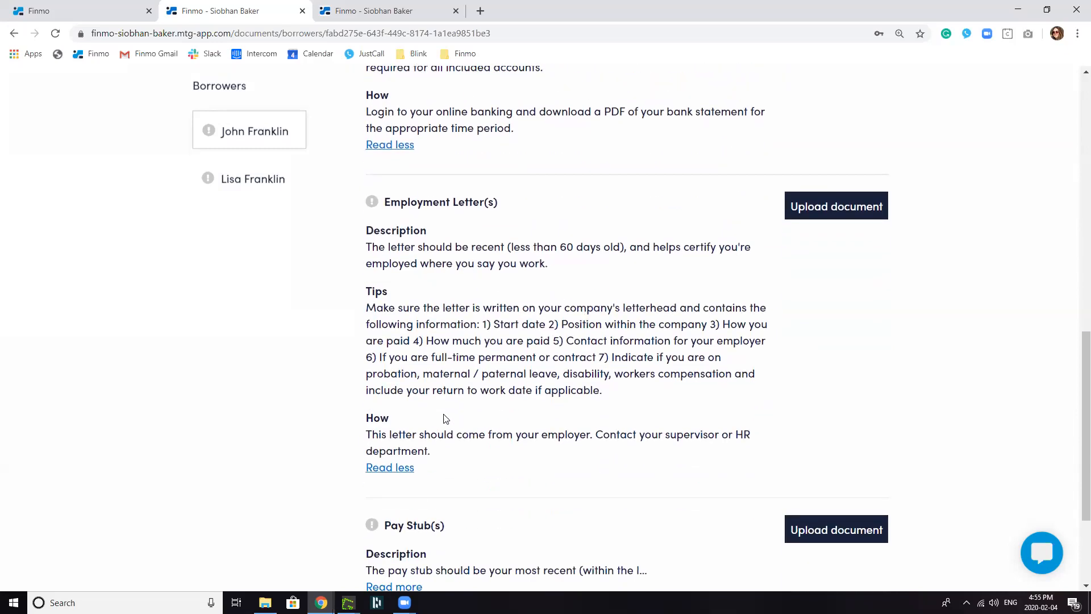
scroll(443, 418, "down", 1)
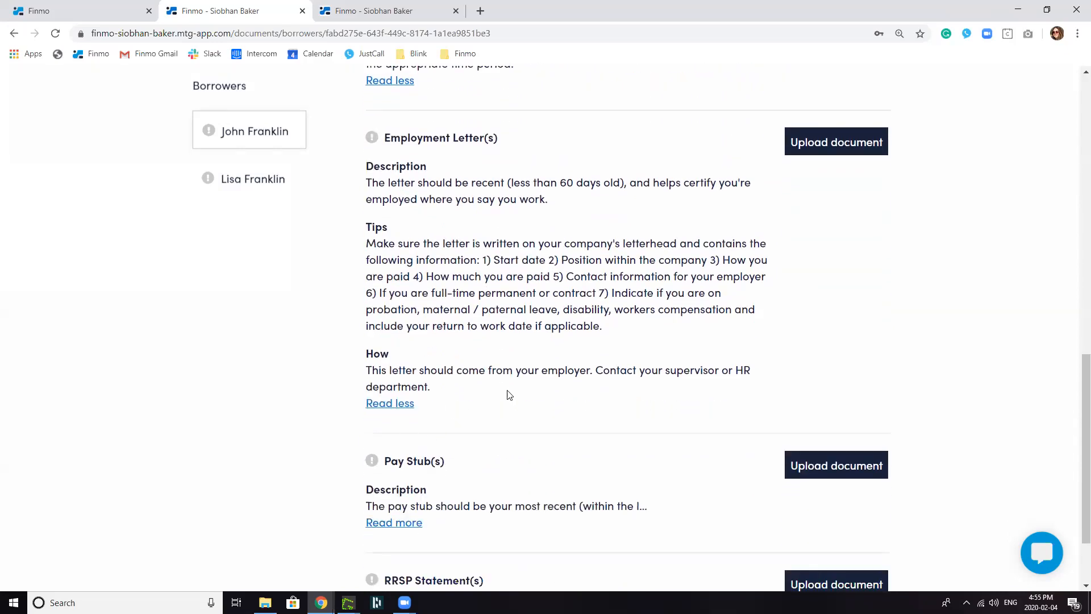
scroll(506, 394, "up", 6)
scroll(509, 393, "up", 5)
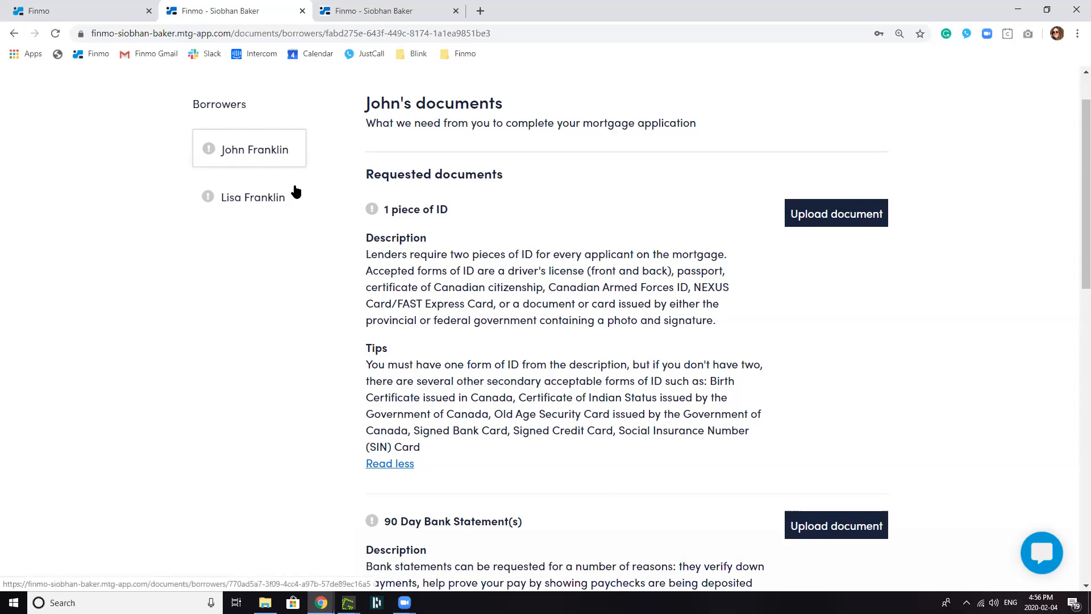
Upload the signed-in borrower's driver's licence image for the 1 piece of ID request and submit it
left_click(874, 219)
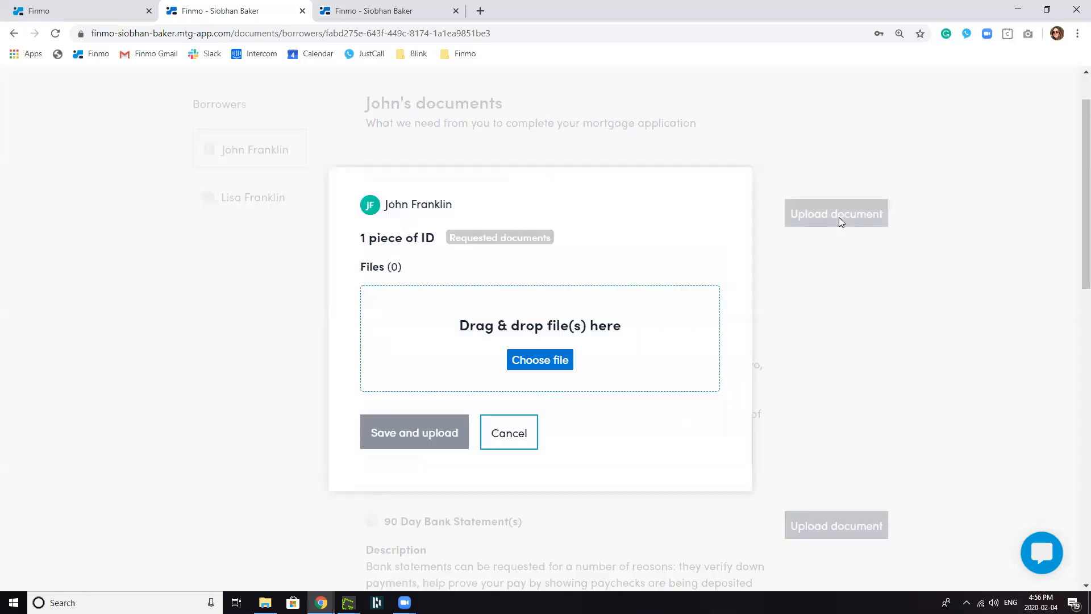
left_click(537, 365)
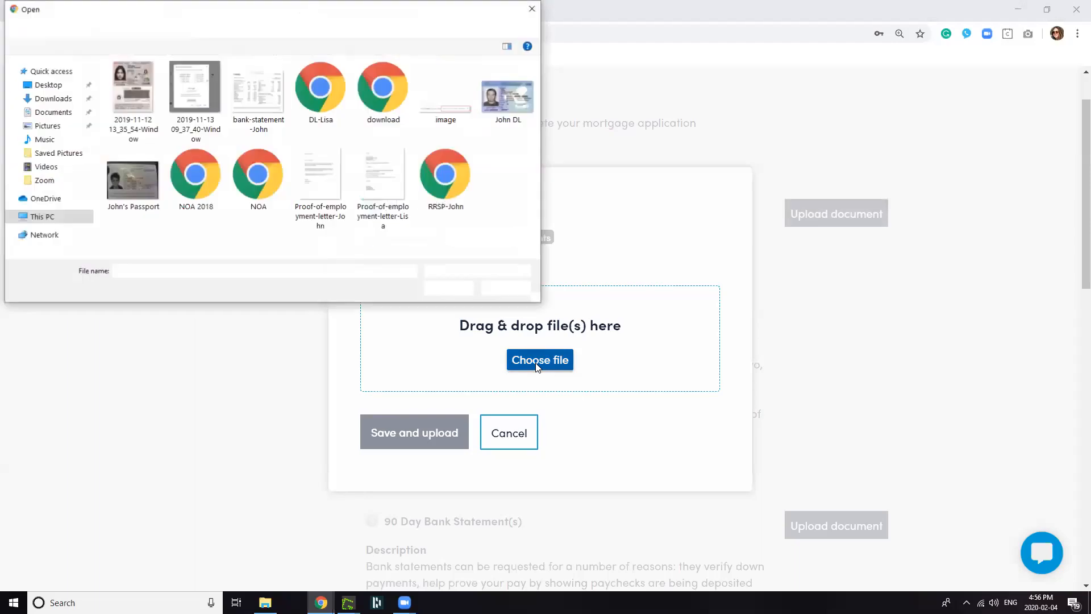
left_click(502, 97)
left_click(450, 288)
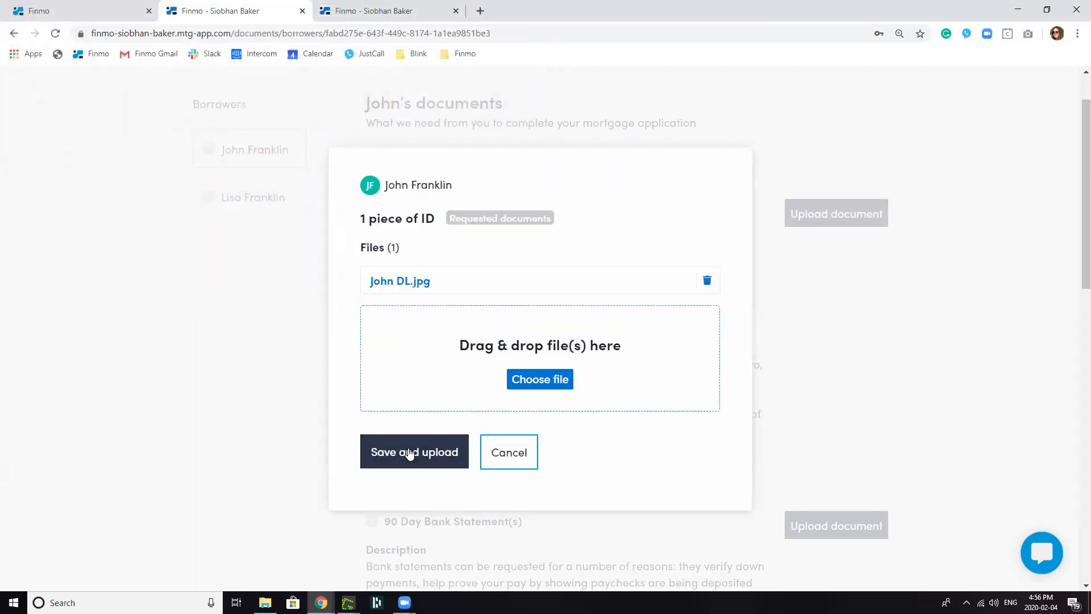
left_click(409, 452)
Upload the signed-in borrower's proof-of-employment letter for the Employment Letter(s) request and submit it
scroll(890, 310, "down", 7)
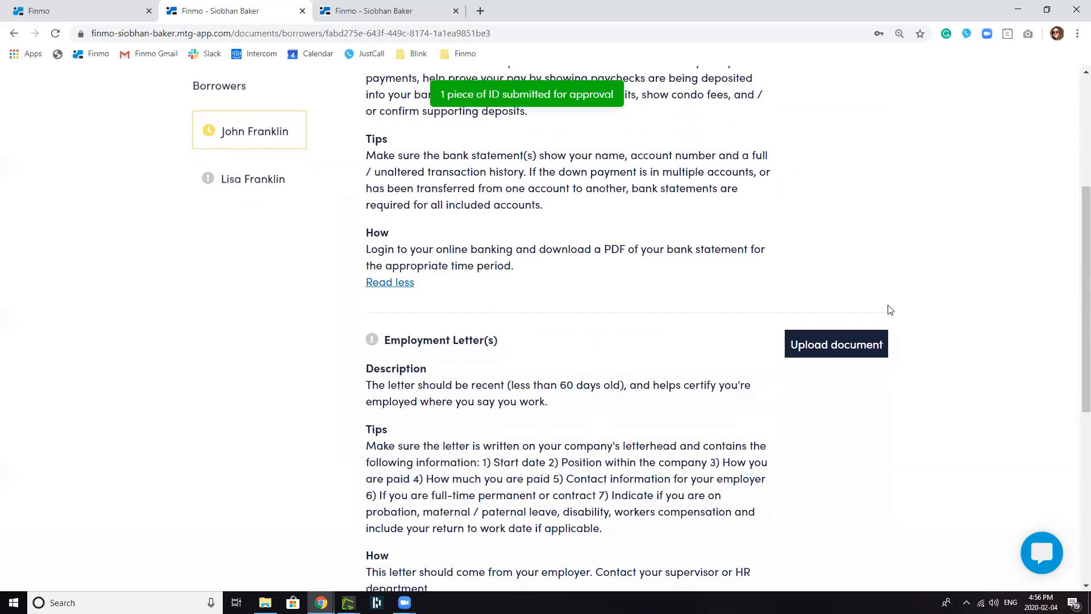
left_click(847, 158)
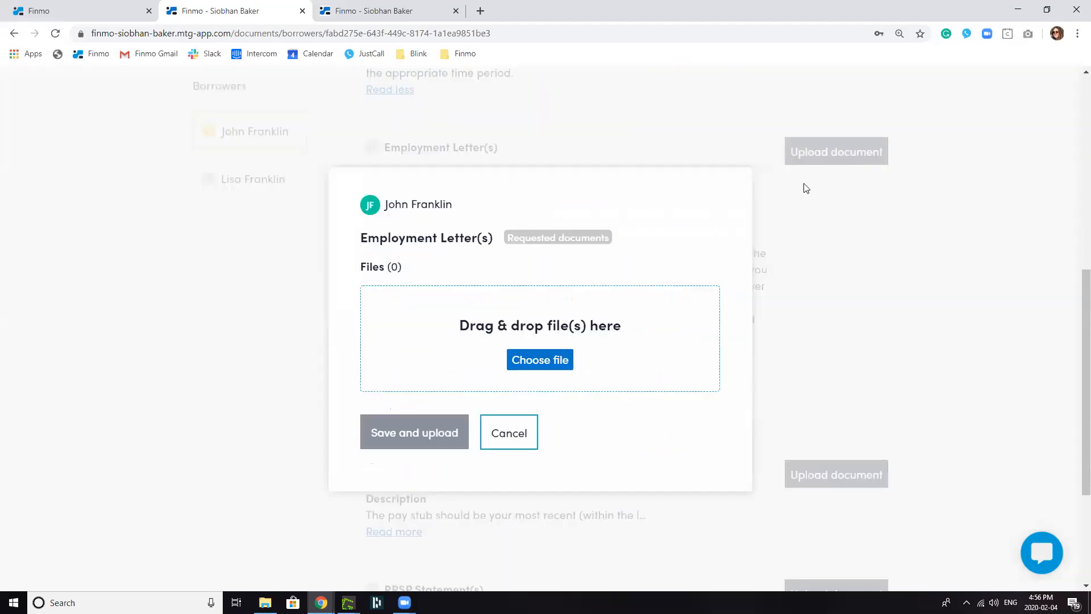
left_click(532, 362)
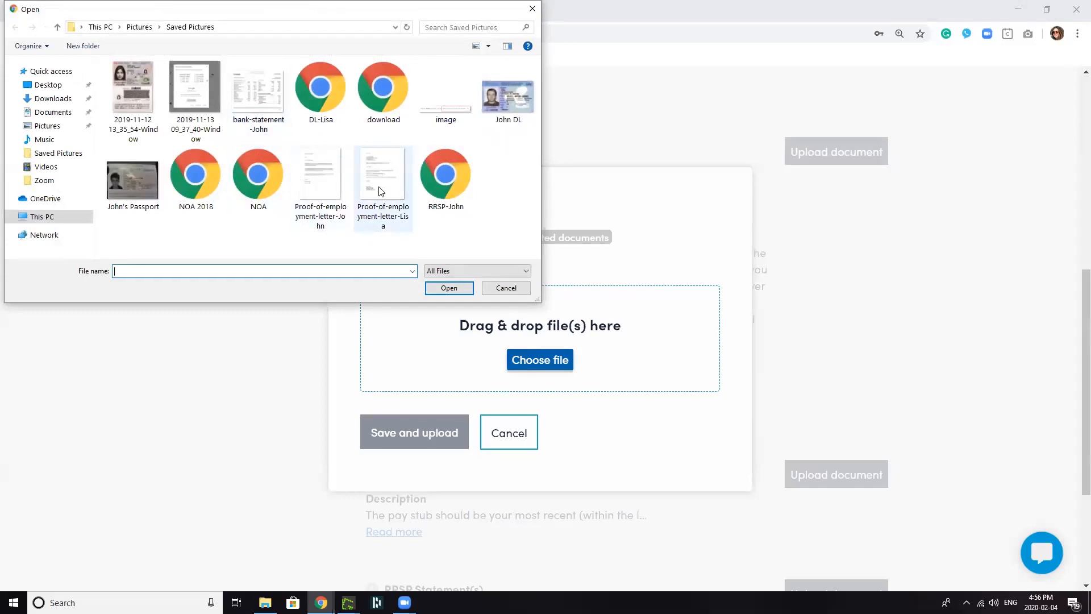
left_click(335, 192)
left_click(456, 292)
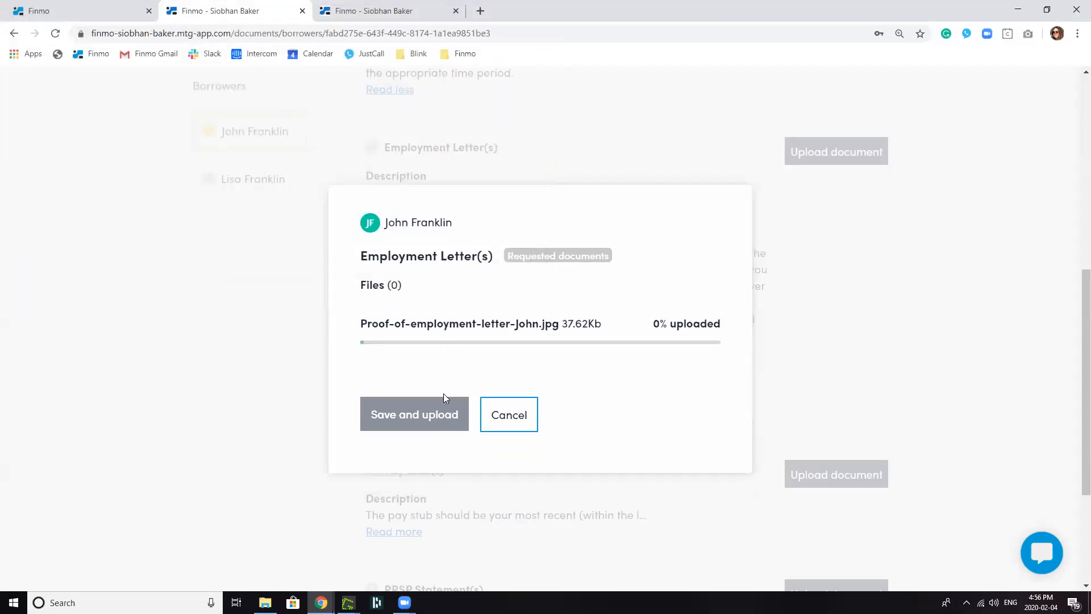
left_click(421, 453)
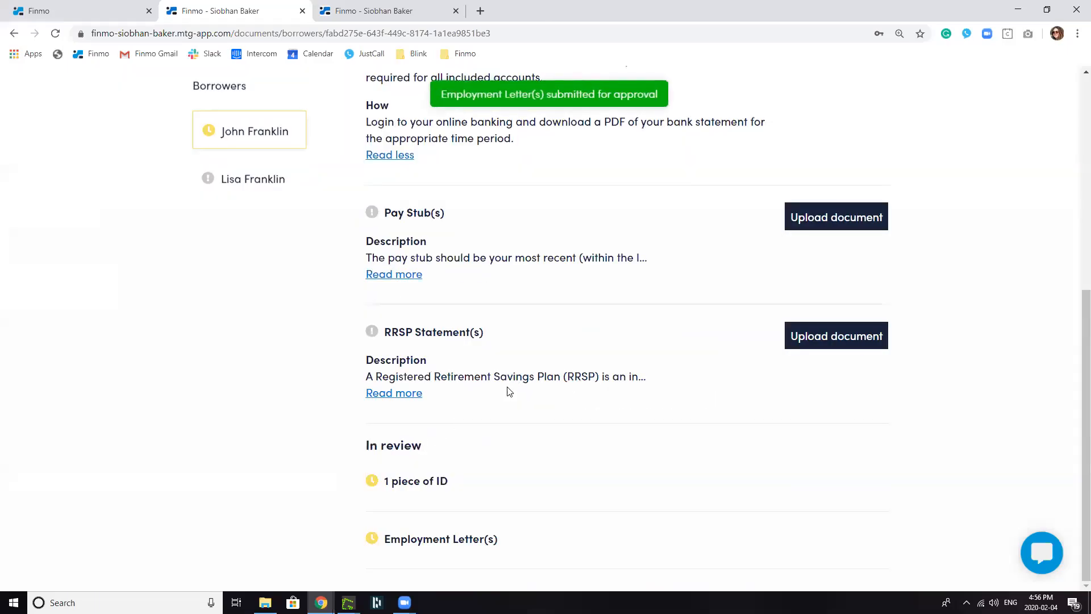
Upload the signed-in borrower's bank statement image for the 90 Day Bank Statement(s) request and submit it
scroll(830, 276, "up", 5)
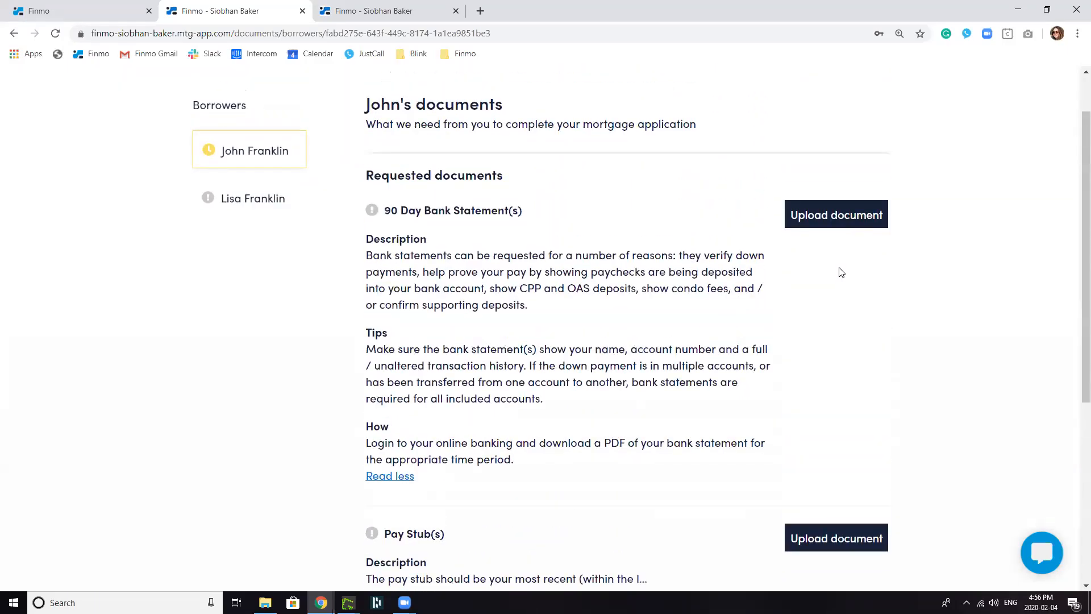
left_click(833, 216)
left_click(527, 367)
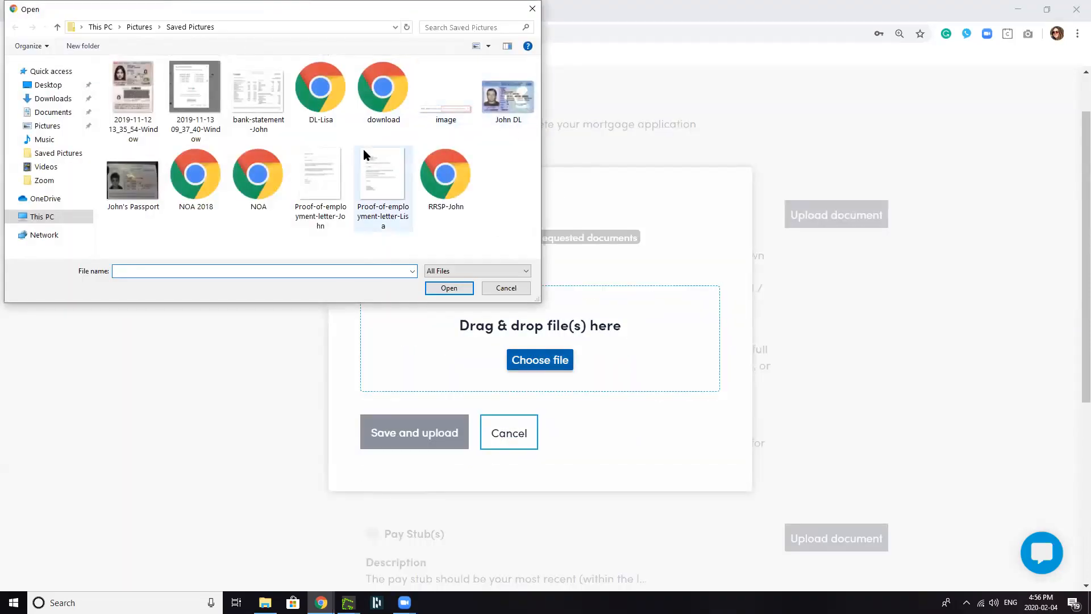
left_click(269, 118)
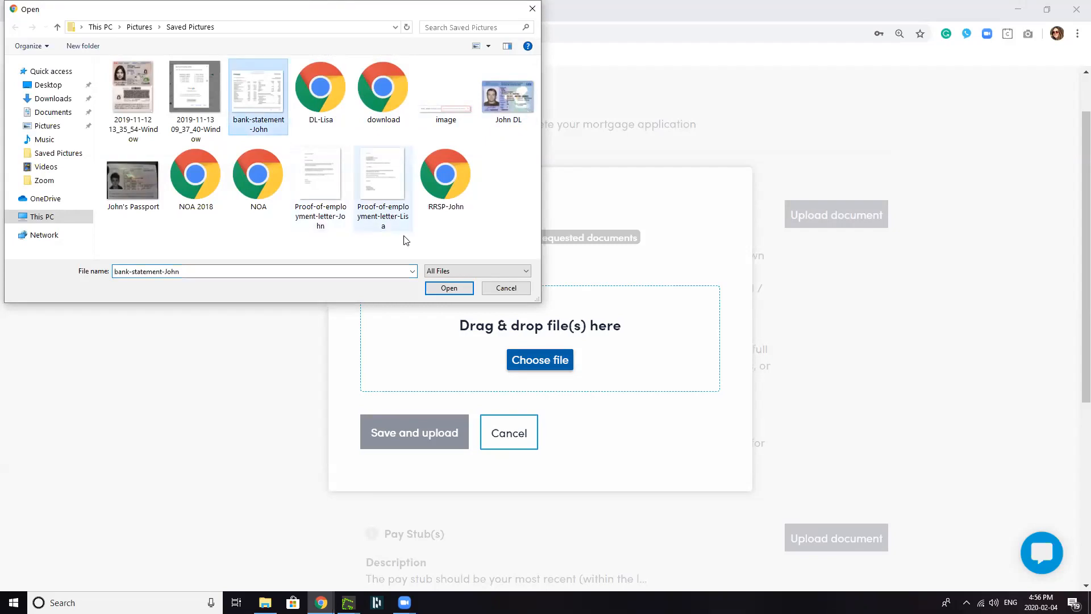
left_click(449, 288)
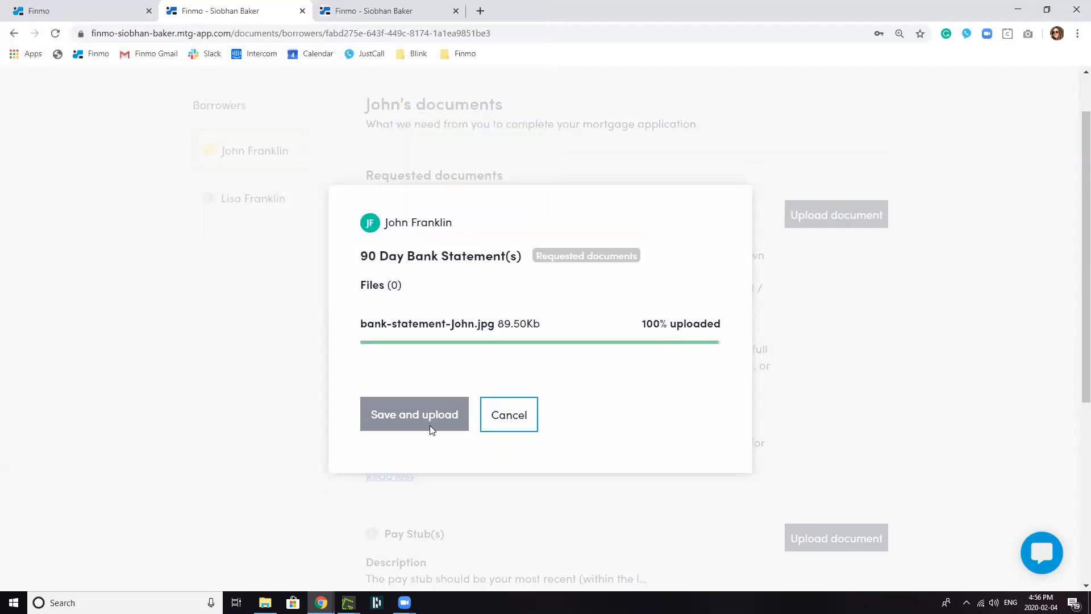
left_click(415, 451)
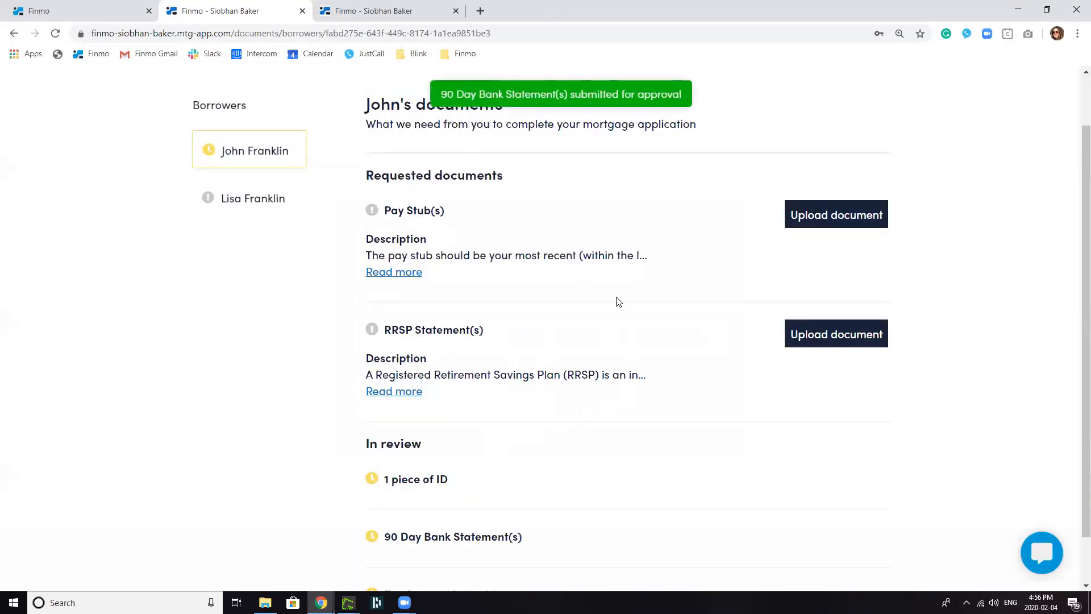
left_click(245, 200)
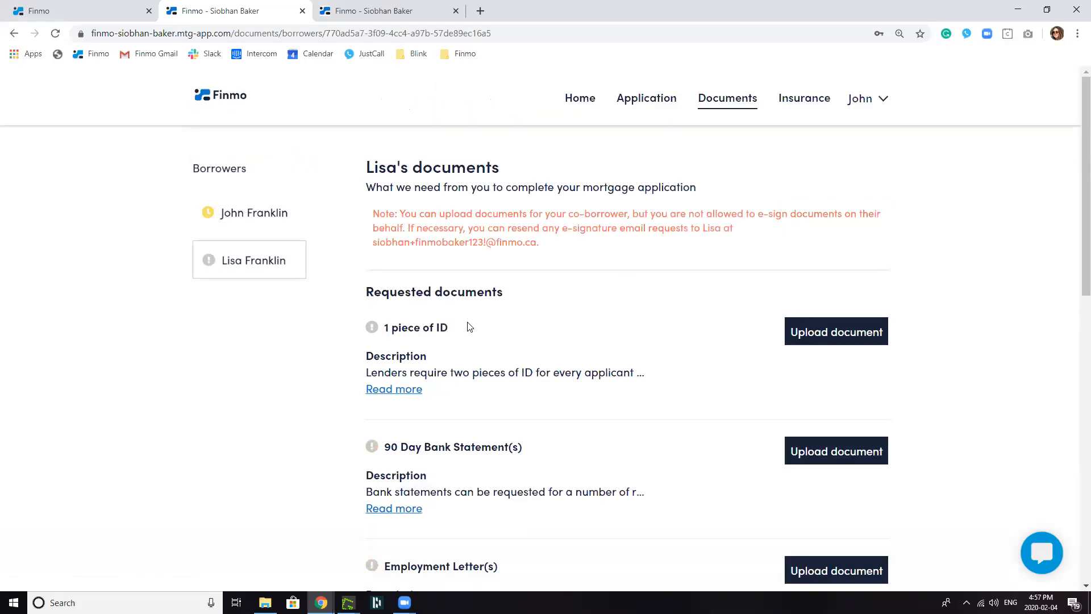
left_click(801, 336)
left_click(531, 357)
left_click(110, 94)
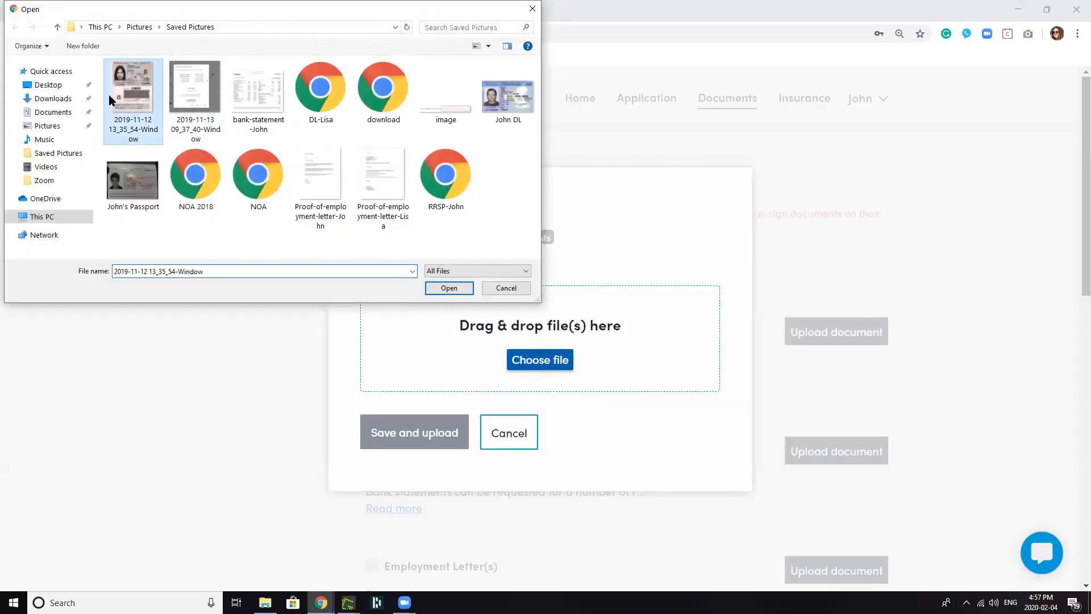
left_click(436, 287)
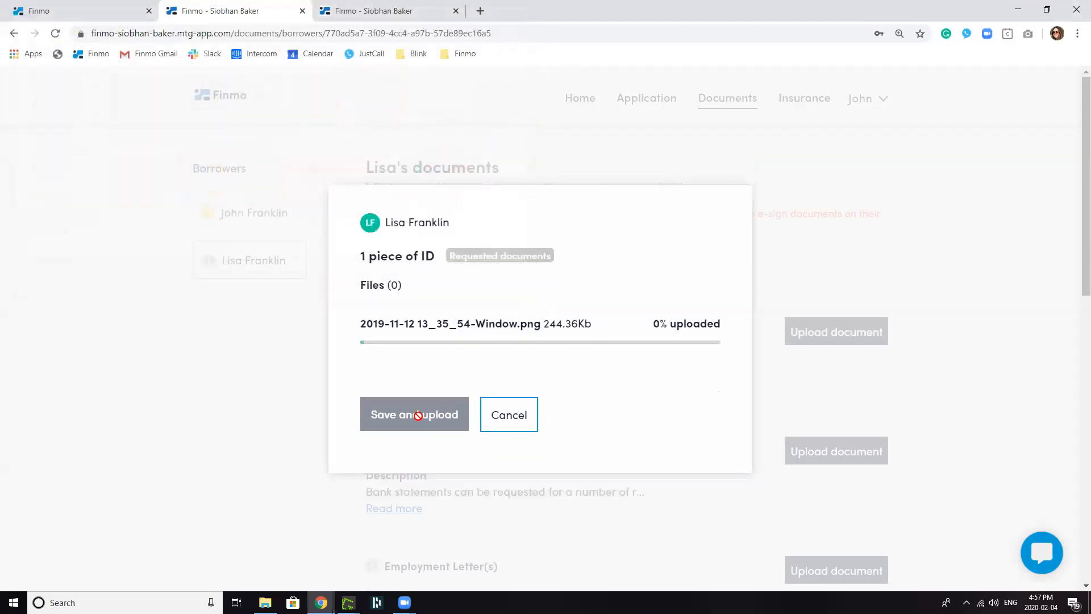
left_click(414, 446)
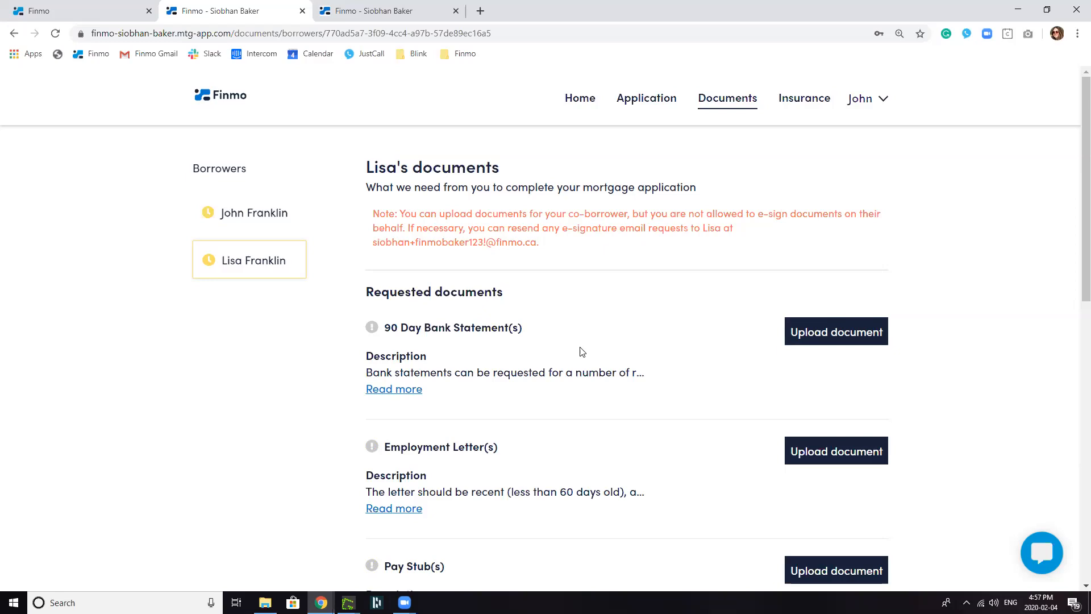
Upload the signed-in borrower's bank statement image for the co-borrower's 90 Day Bank Statement(s) request and submit it
left_click(803, 336)
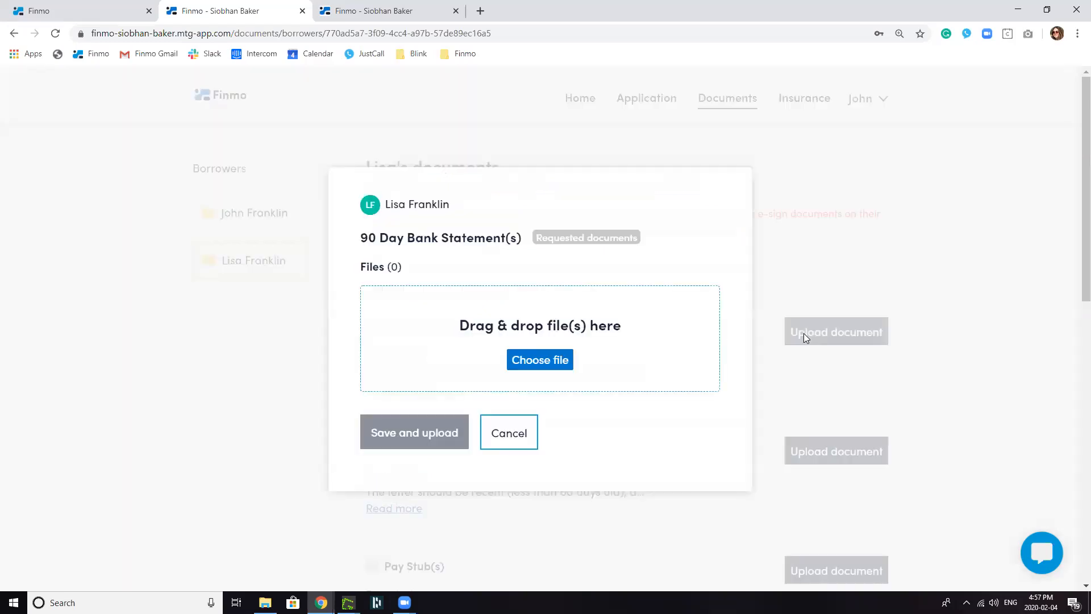
left_click(551, 368)
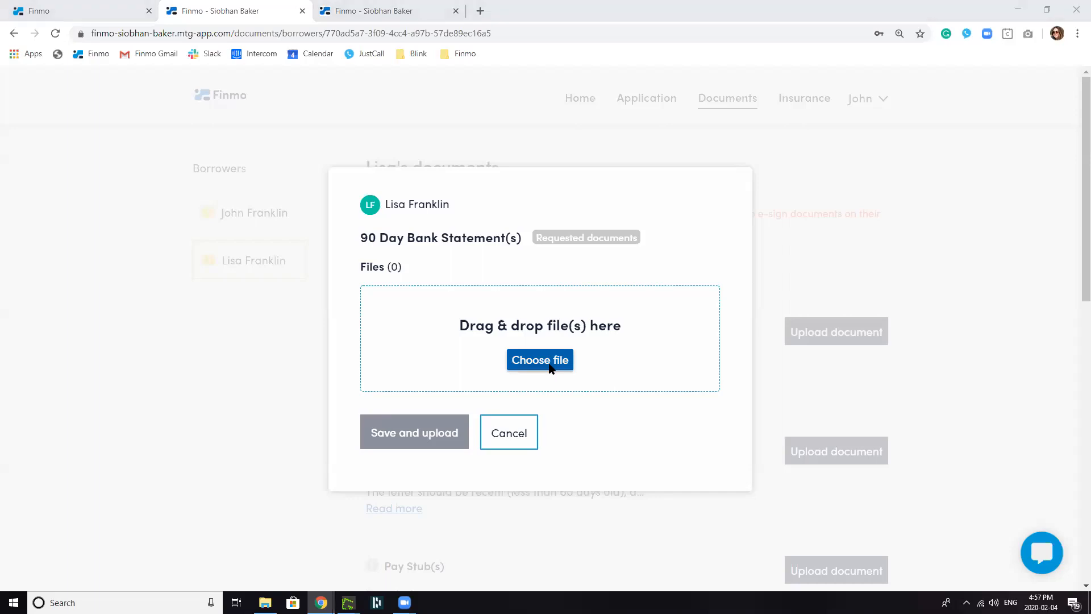
left_click(251, 75)
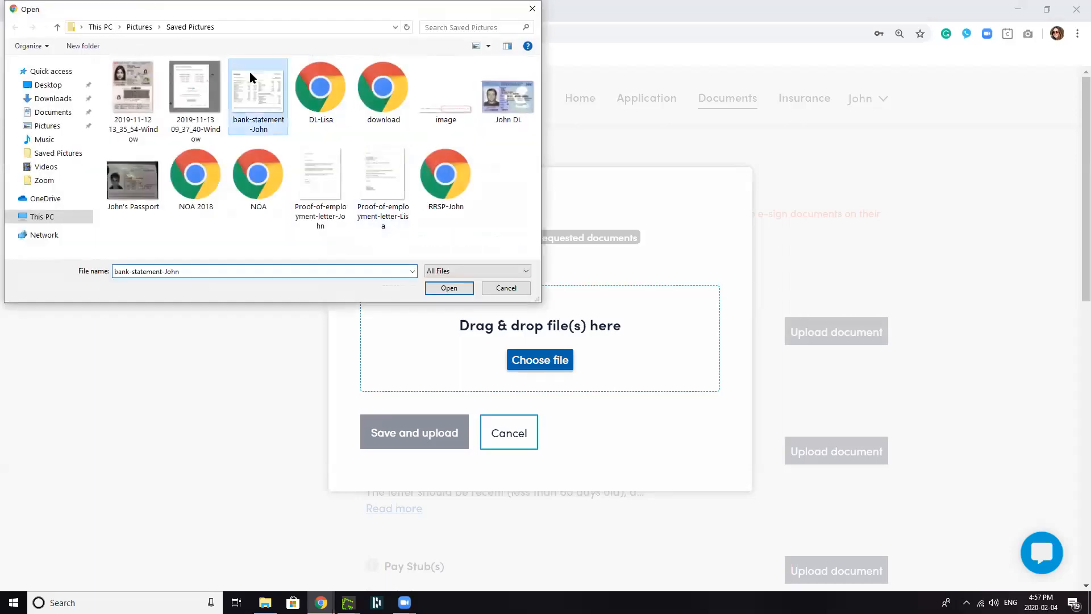
left_click(455, 287)
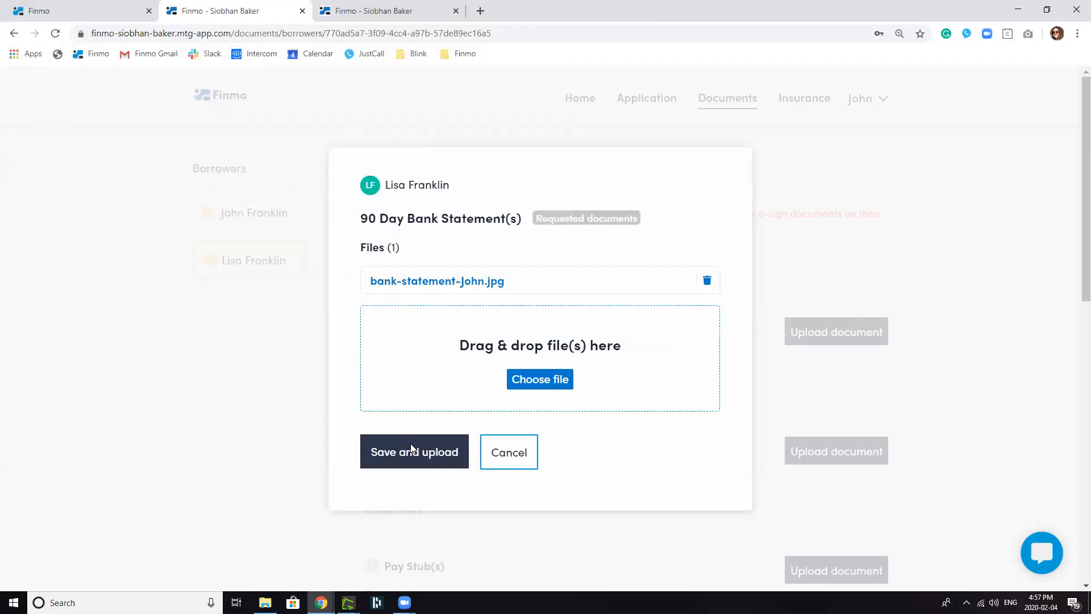
left_click(410, 443)
Upload the co-borrower's proof-of-employment letter for their Employment Letter(s) request and submit it
scroll(832, 383, "down", 2)
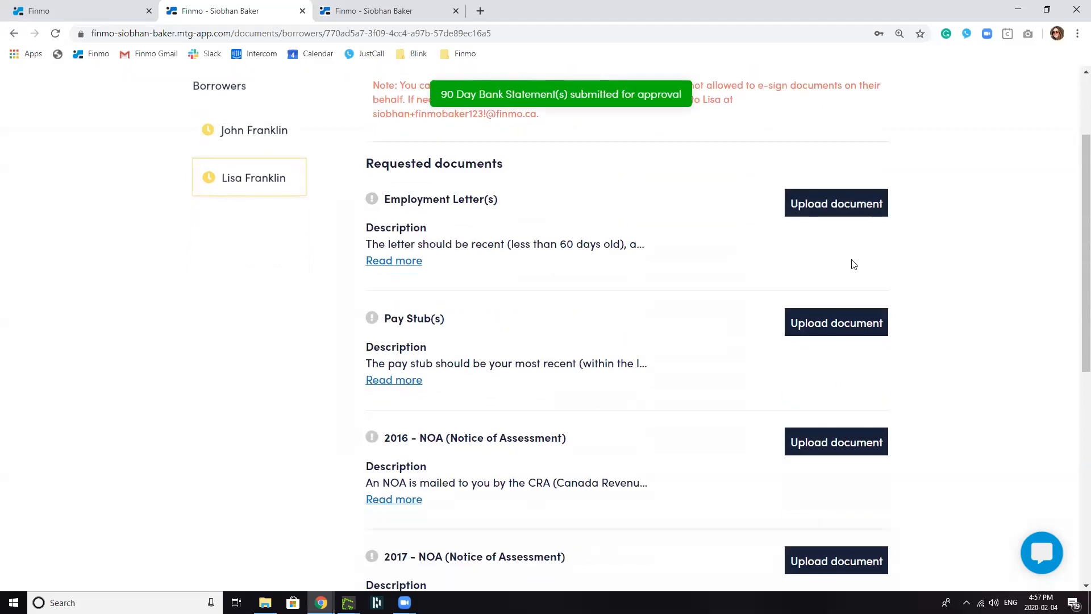
left_click(848, 207)
left_click(481, 343)
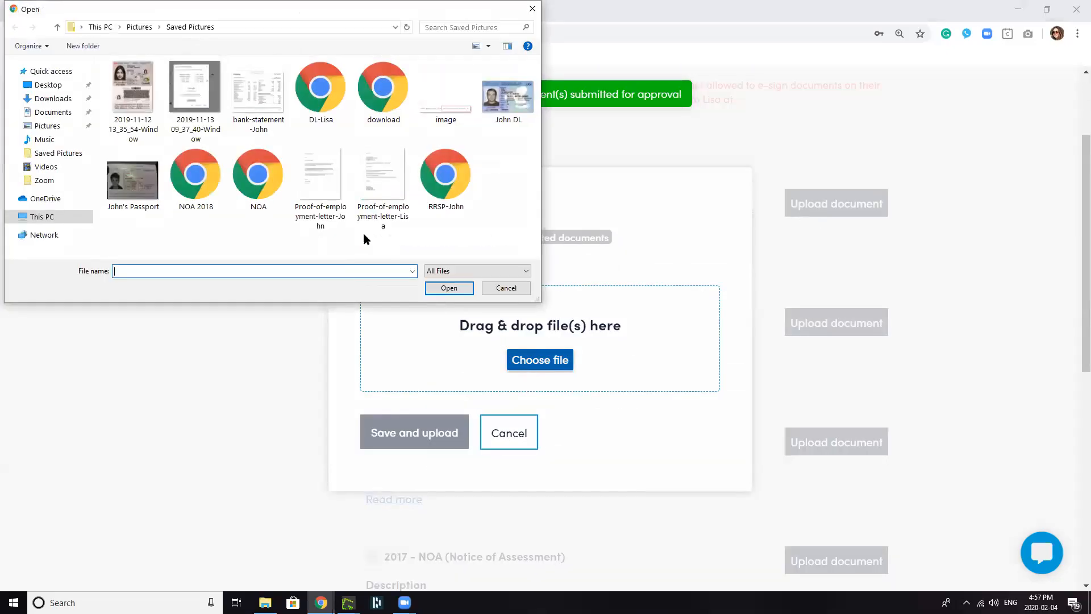
left_click(380, 182)
left_click(449, 288)
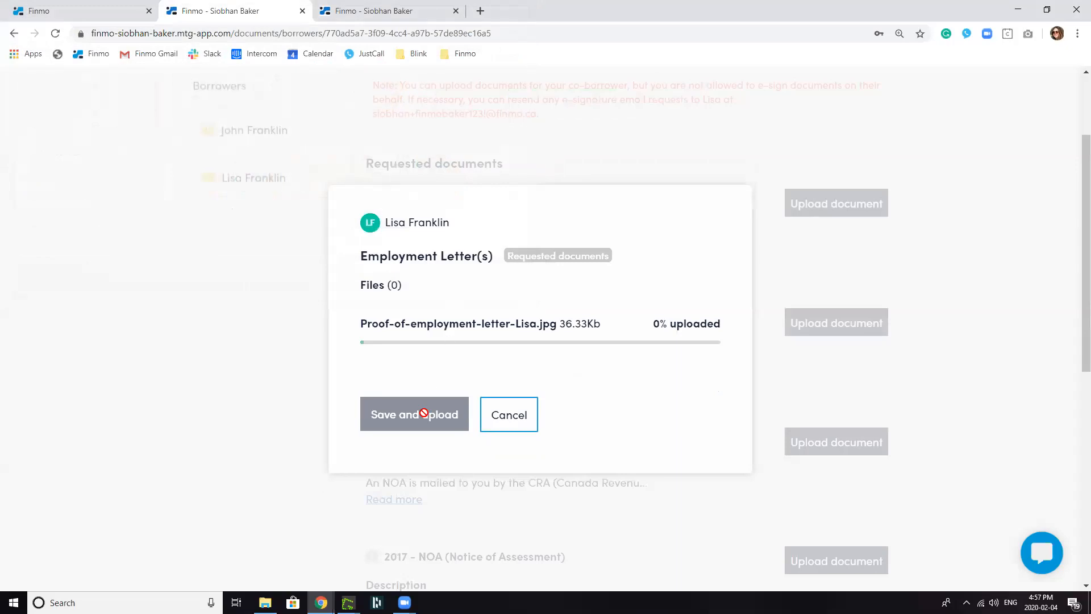
left_click(426, 453)
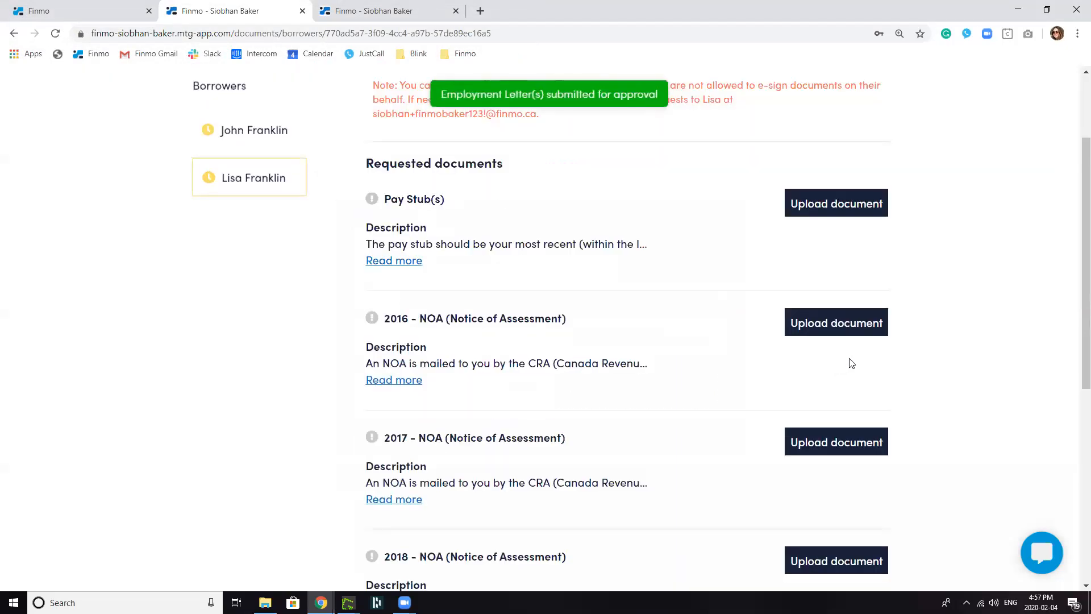
Upload the NOA file for the co-borrower's 2017 - NOA (Notice of Assessment) request and submit it
scroll(848, 362, "down", 2)
left_click(830, 316)
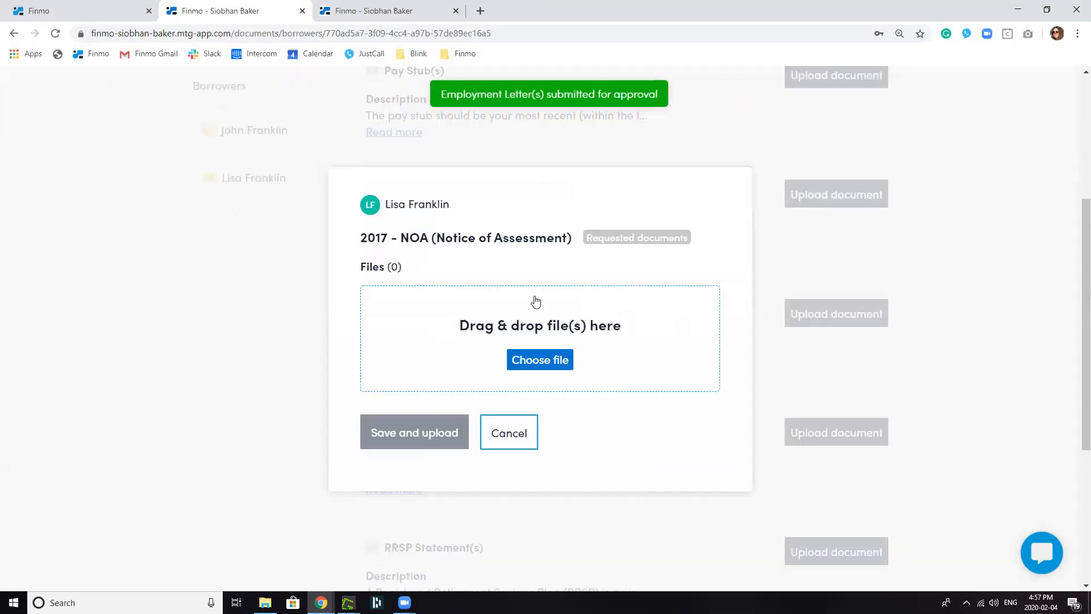
left_click(570, 366)
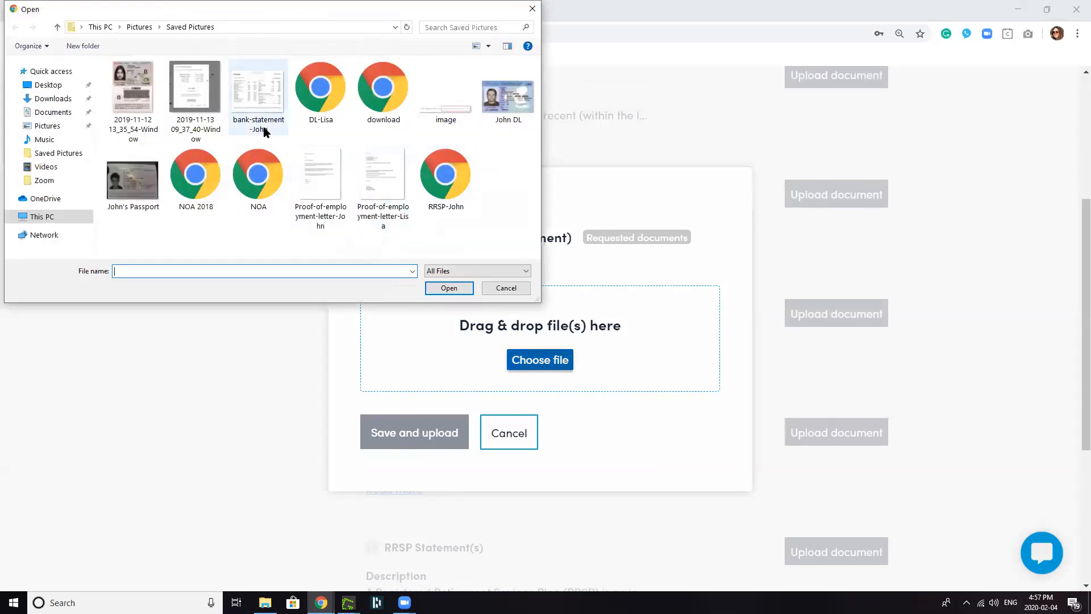
left_click(257, 176)
left_click(448, 288)
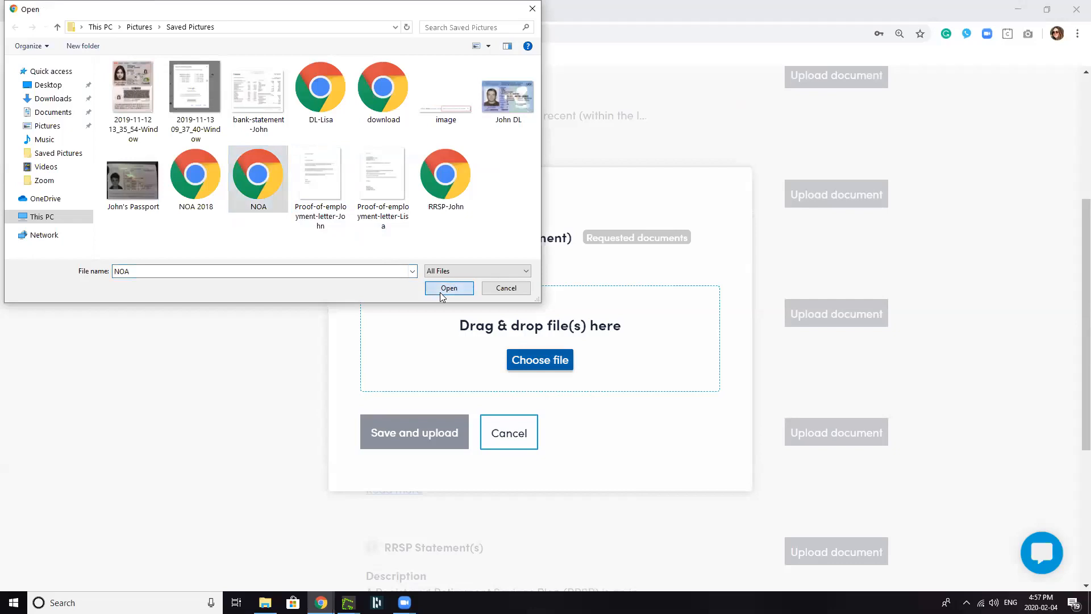
left_click(404, 441)
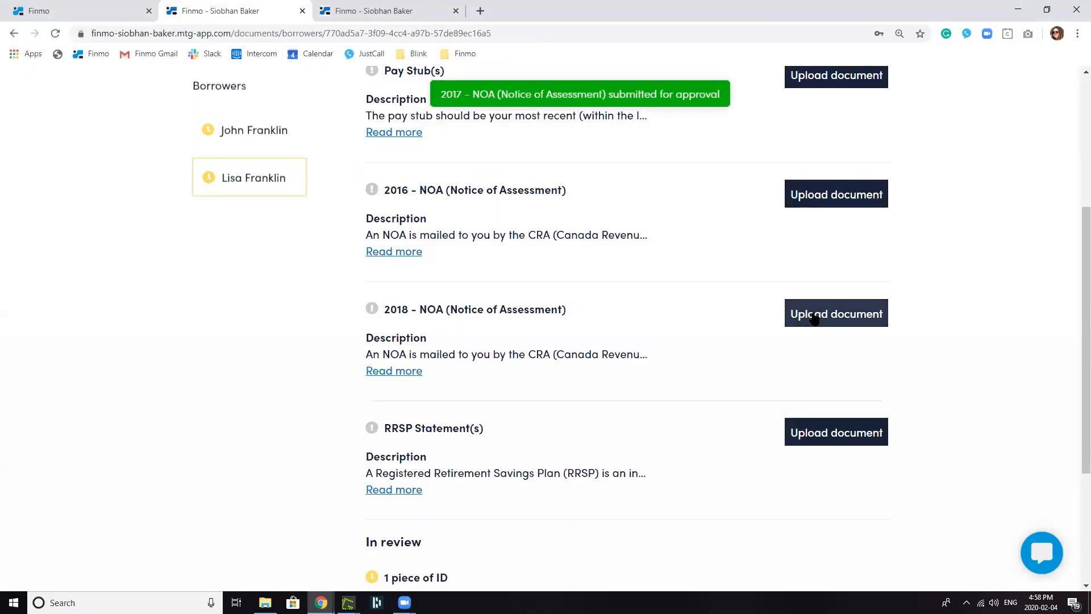
Upload the NOA 2018 file for the co-borrower's 2018 - NOA (Notice of Assessment) request and submit it
left_click(813, 313)
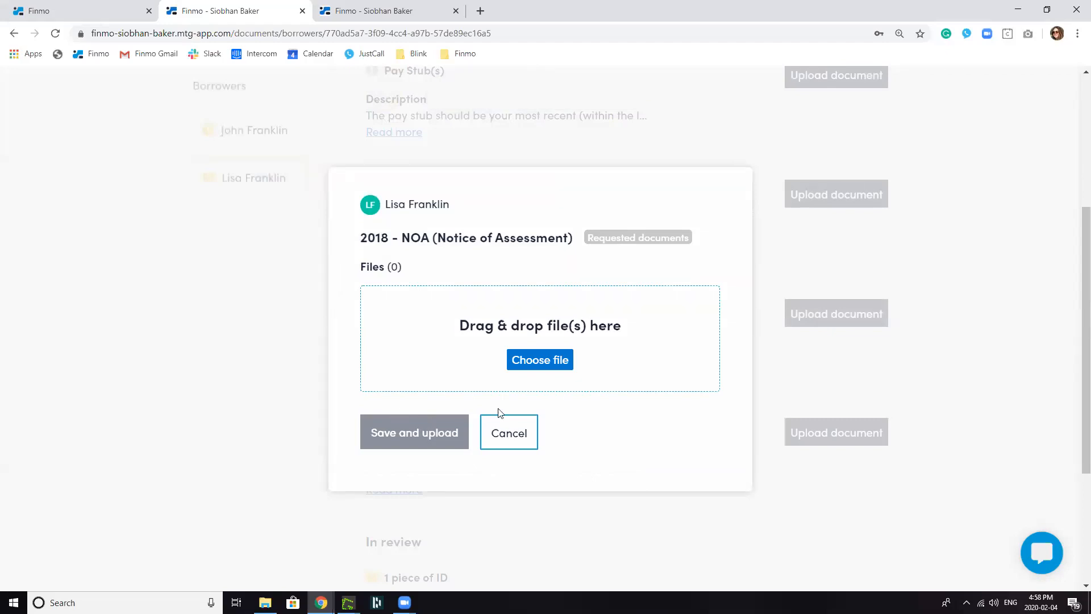
left_click(541, 364)
left_click(196, 187)
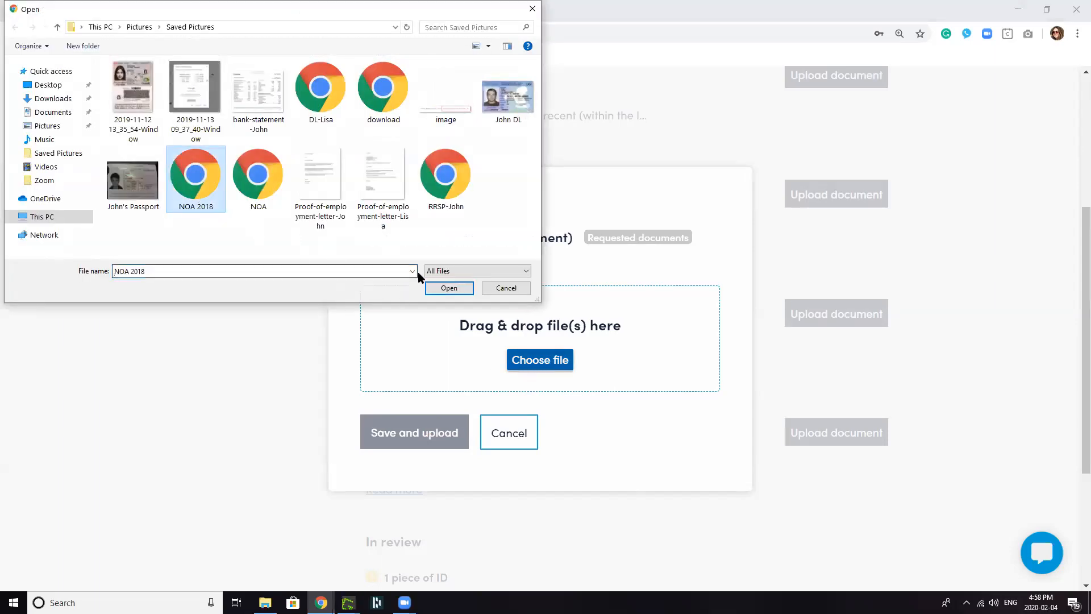
left_click(449, 288)
left_click(418, 451)
Return to the signed-in borrower's documents, upload their RRSP file for the RRSP Statement(s) request and submit it
scroll(702, 401, "up", 3)
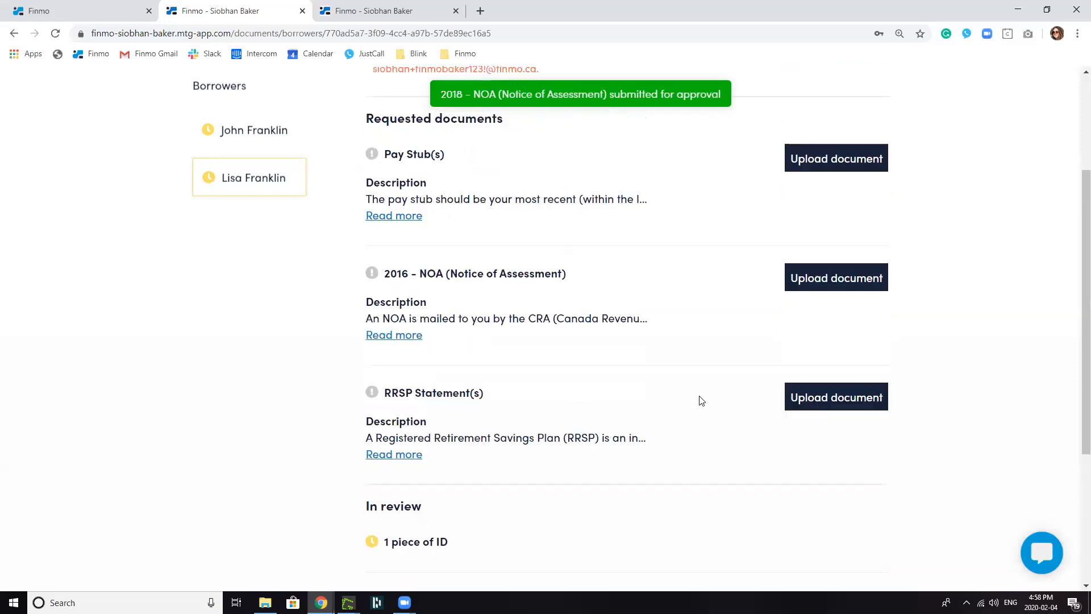
scroll(783, 454, "down", 1)
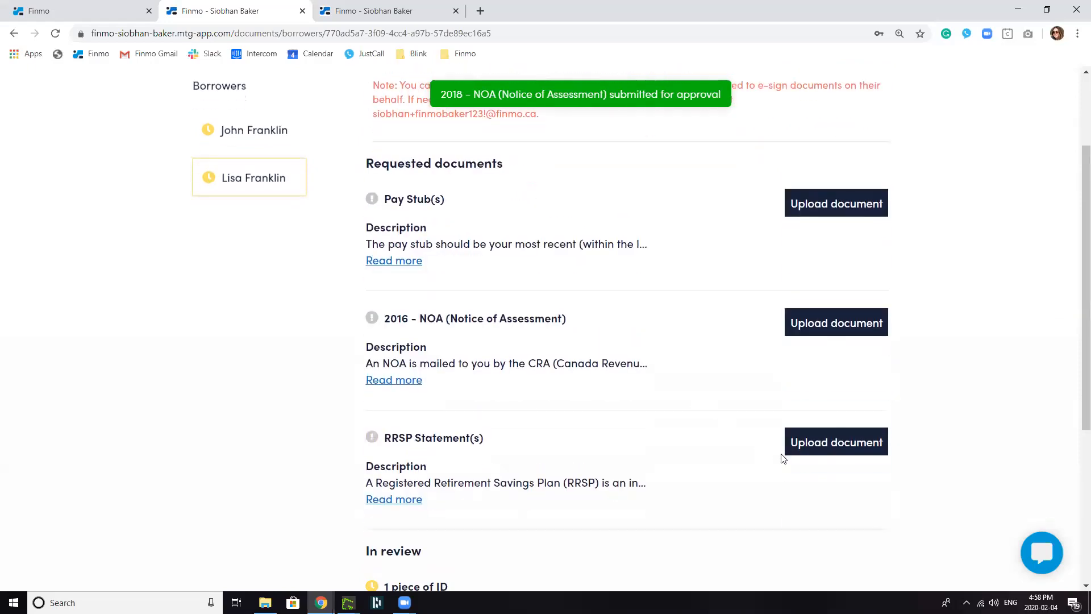
left_click(259, 136)
scroll(504, 339, "down", 1)
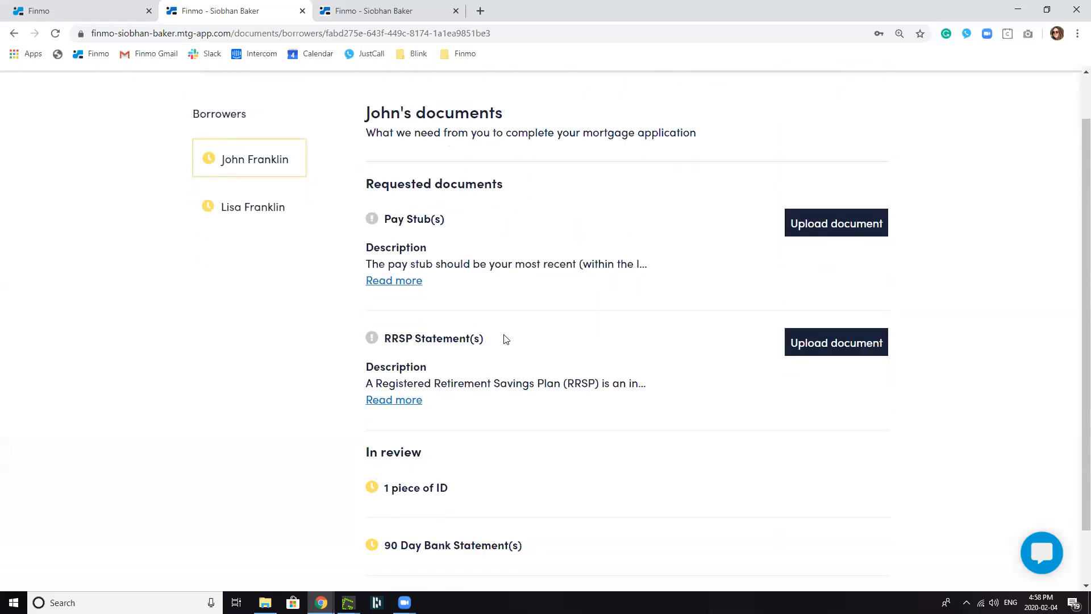
left_click(861, 340)
left_click(516, 358)
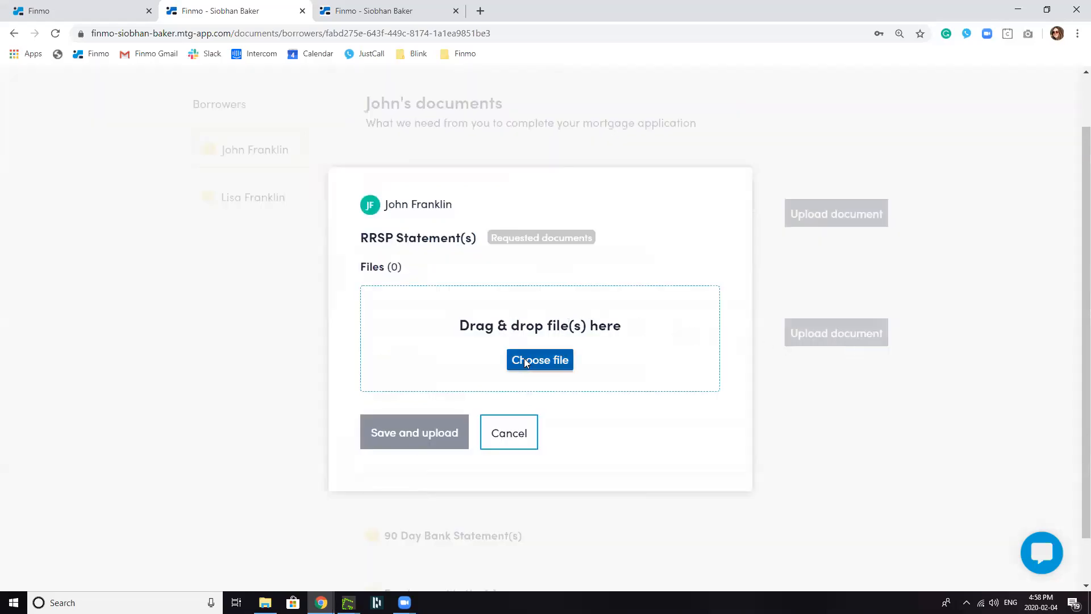
left_click(463, 202)
left_click(451, 287)
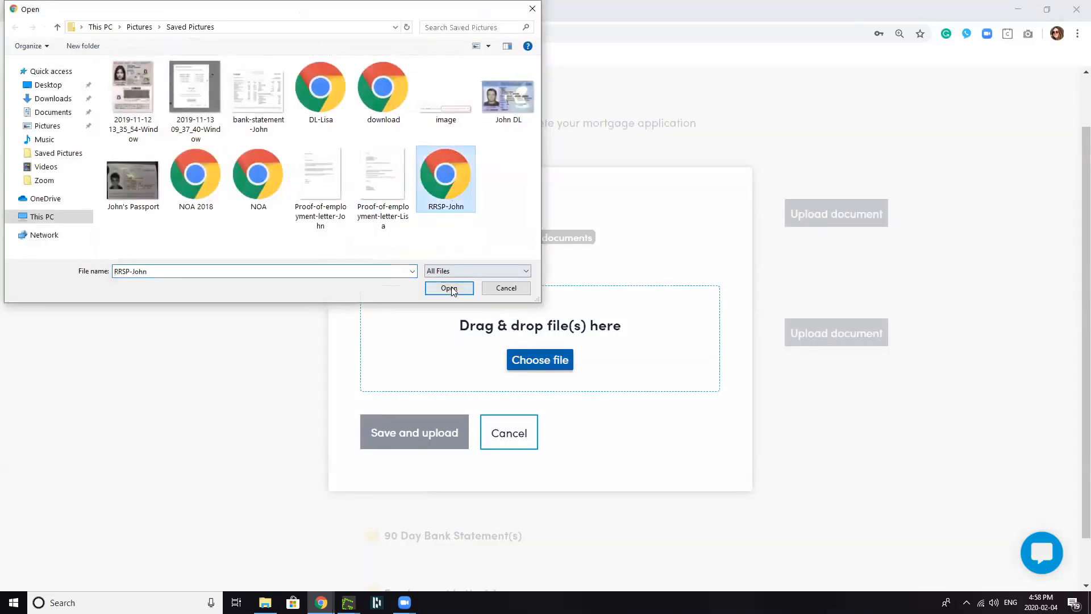
left_click(400, 445)
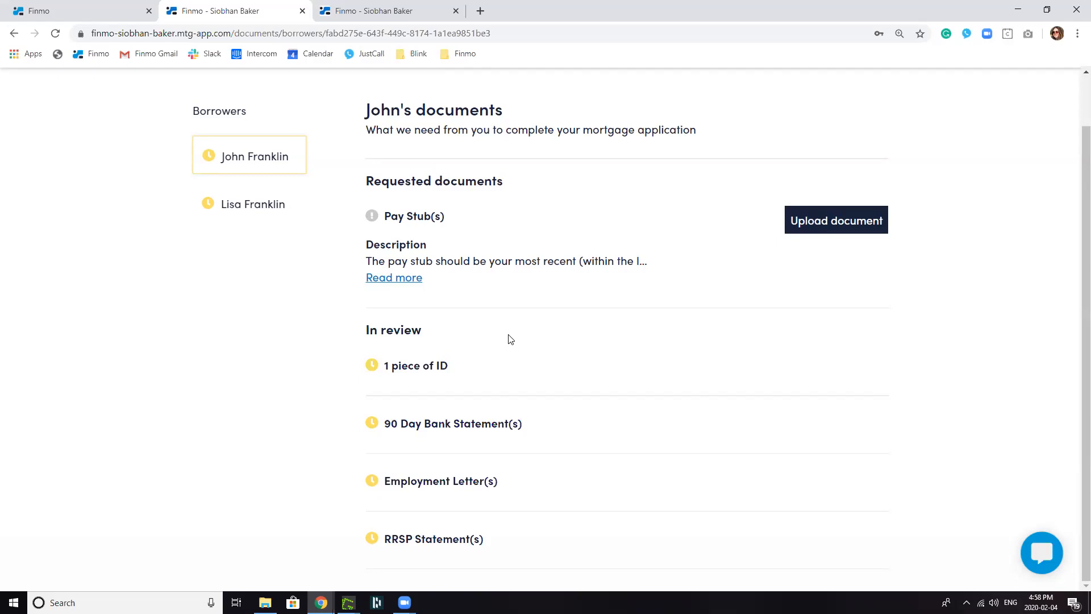
Read the signed-in borrower's full Pay Stub(s) description and review the co-borrower's requested and in-review documents
left_click(383, 278)
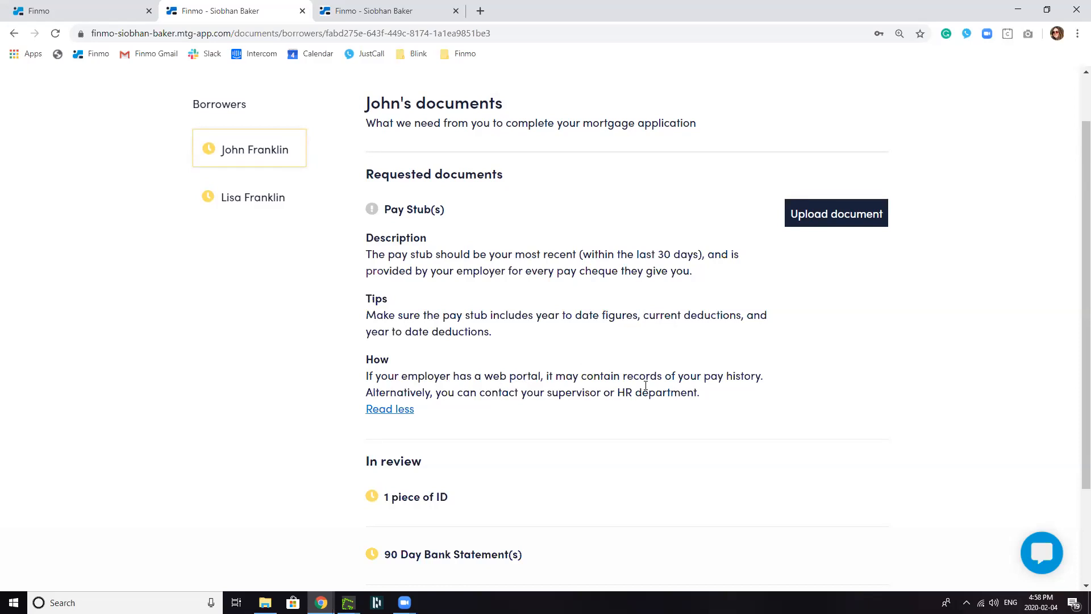
left_click(264, 204)
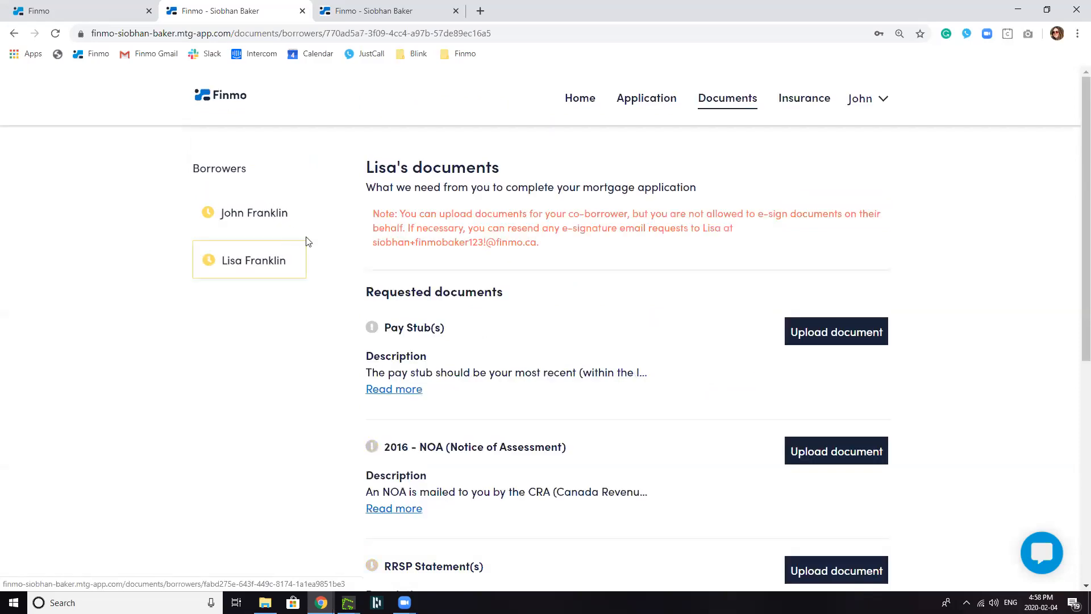
scroll(533, 312, "down", 3)
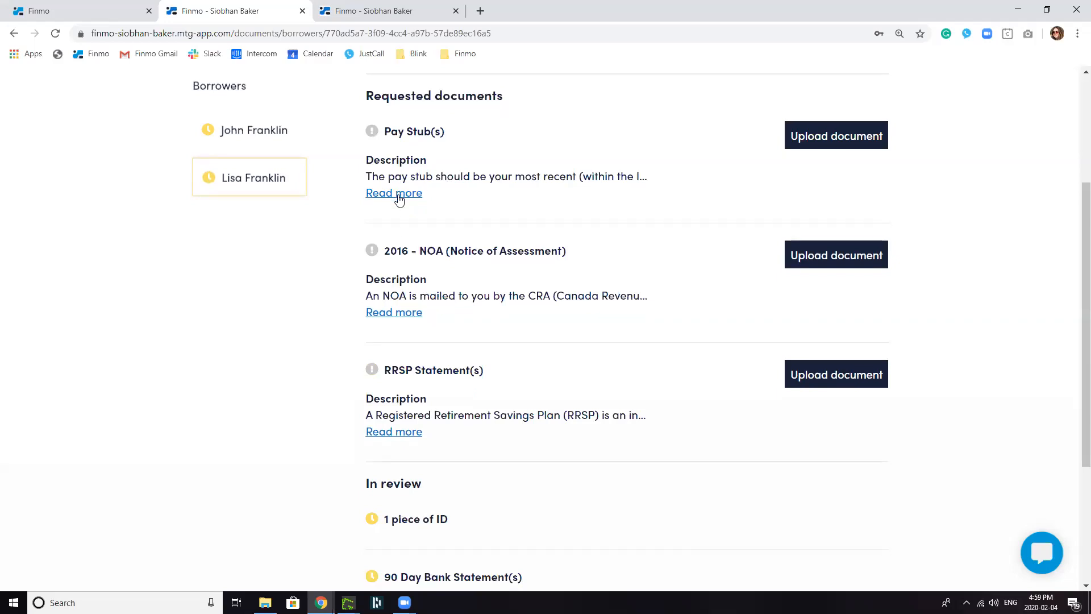
scroll(400, 196, "down", 2)
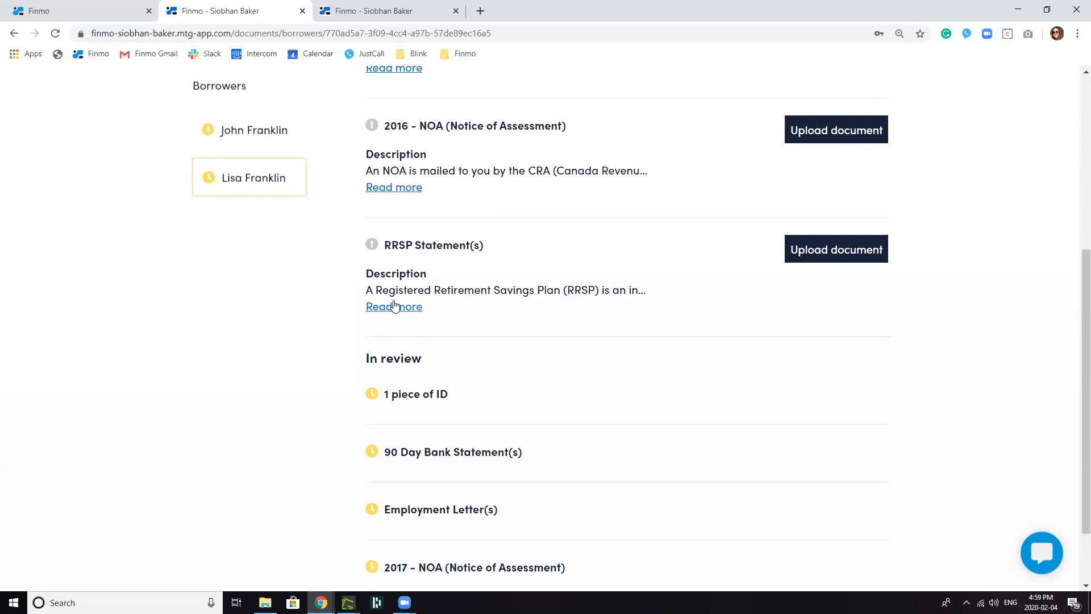
scroll(369, 318, "up", 3)
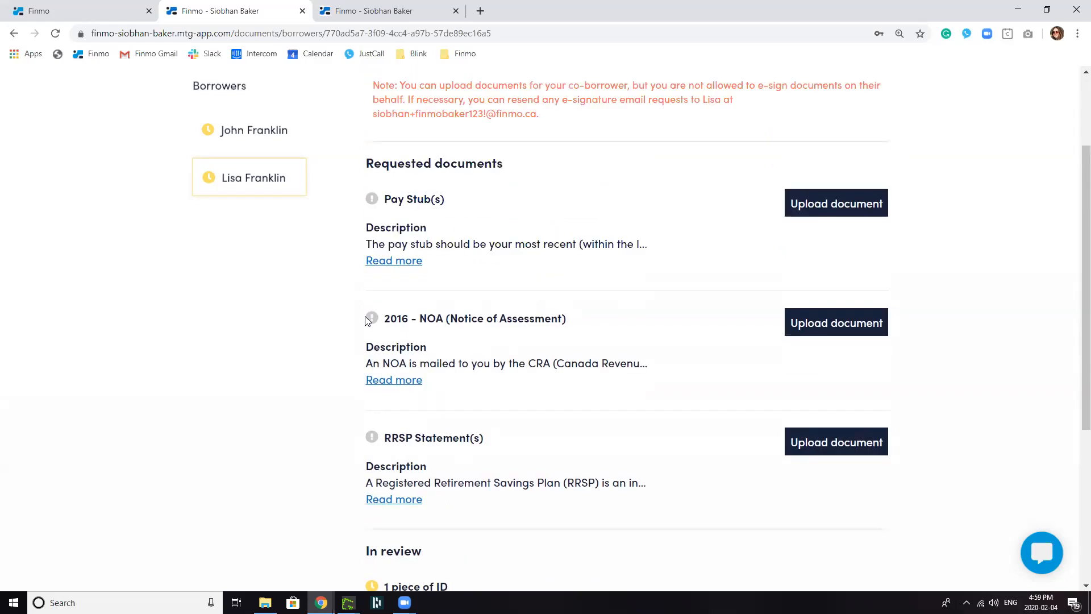
scroll(373, 318, "up", 2)
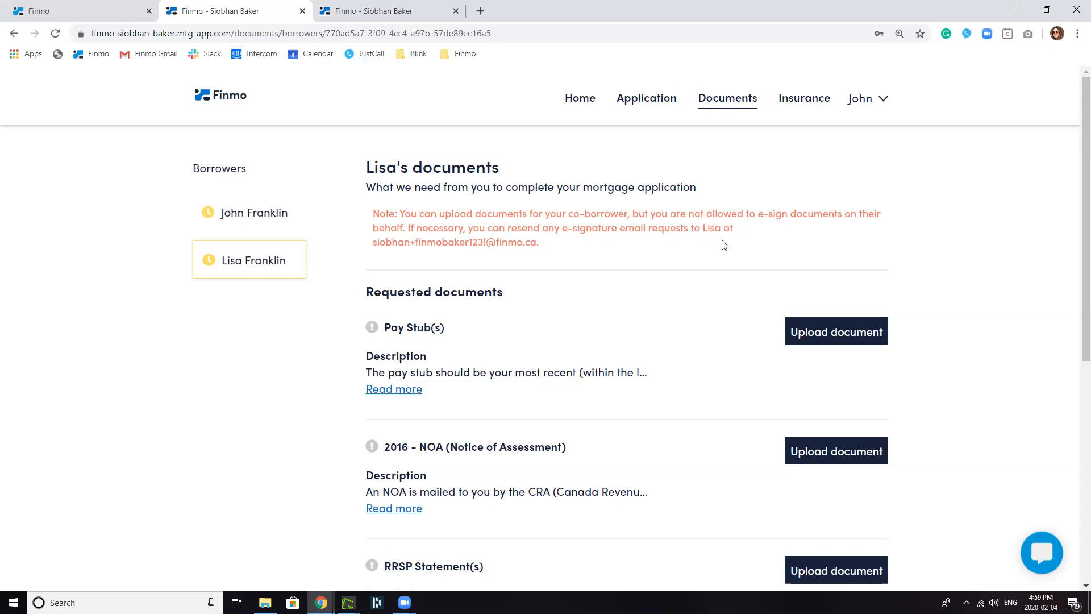
scroll(621, 270, "down", 5)
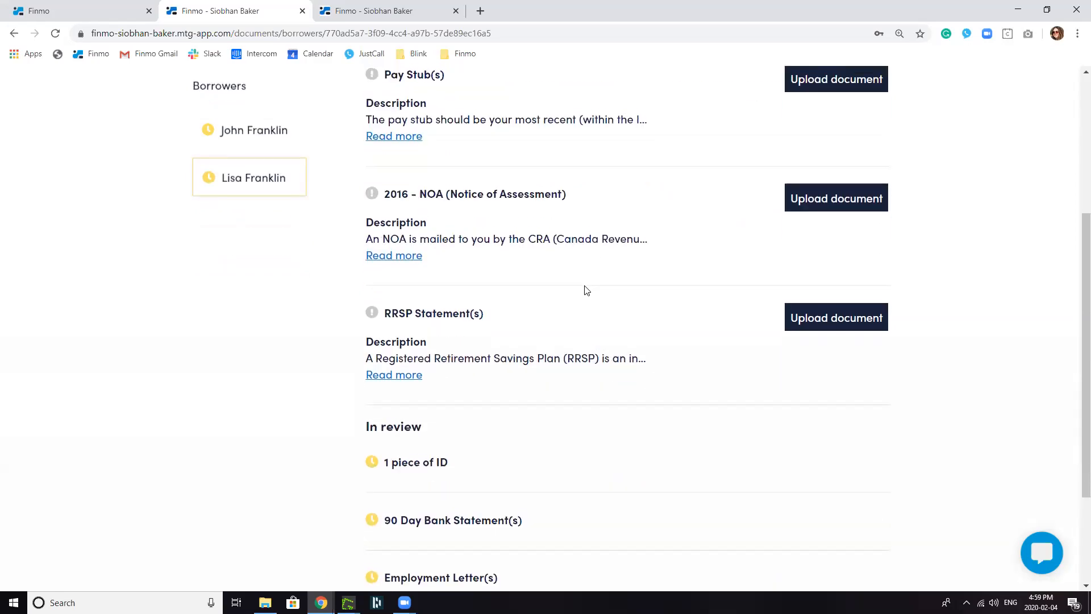
scroll(585, 288, "up", 2)
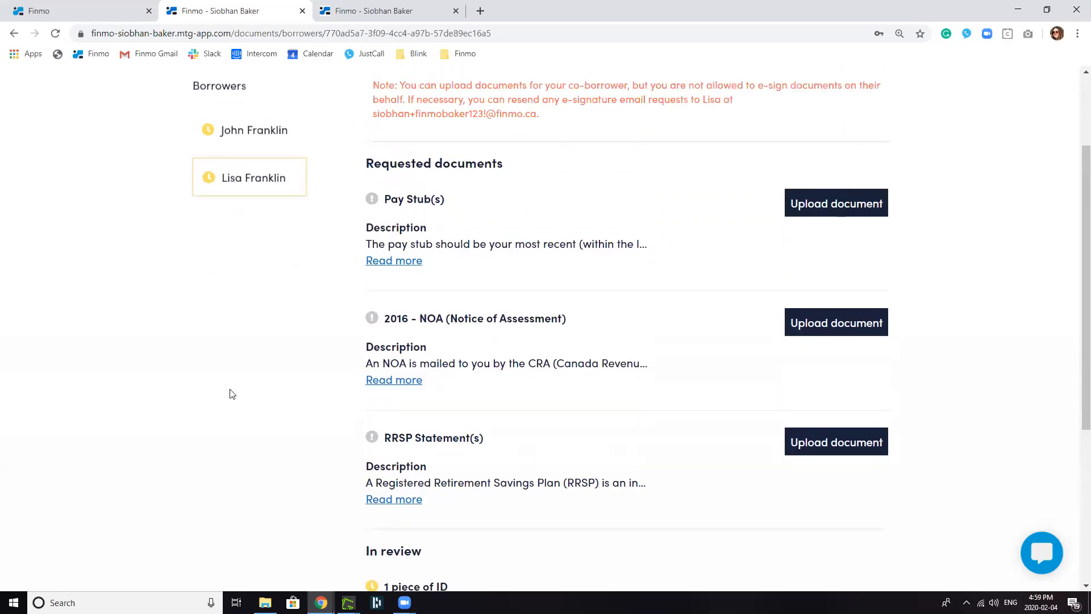
Read the full descriptions, tips and how-to notes for the co-borrower's Pay Stub(s) and 2016 - NOA requests
left_click(393, 381)
left_click(391, 260)
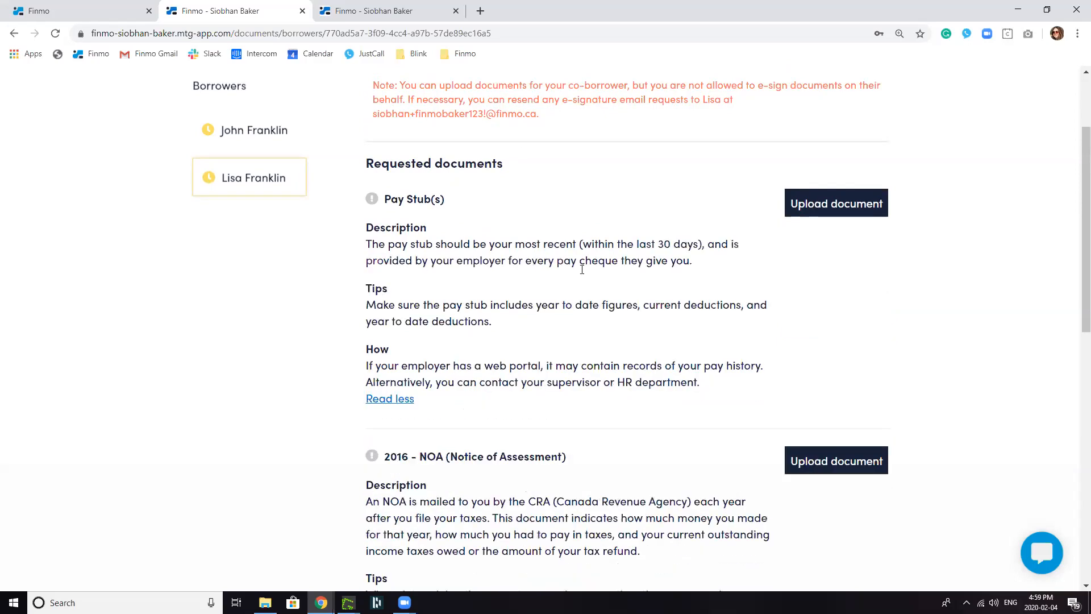
scroll(529, 307, "down", 1)
scroll(529, 307, "down", 10)
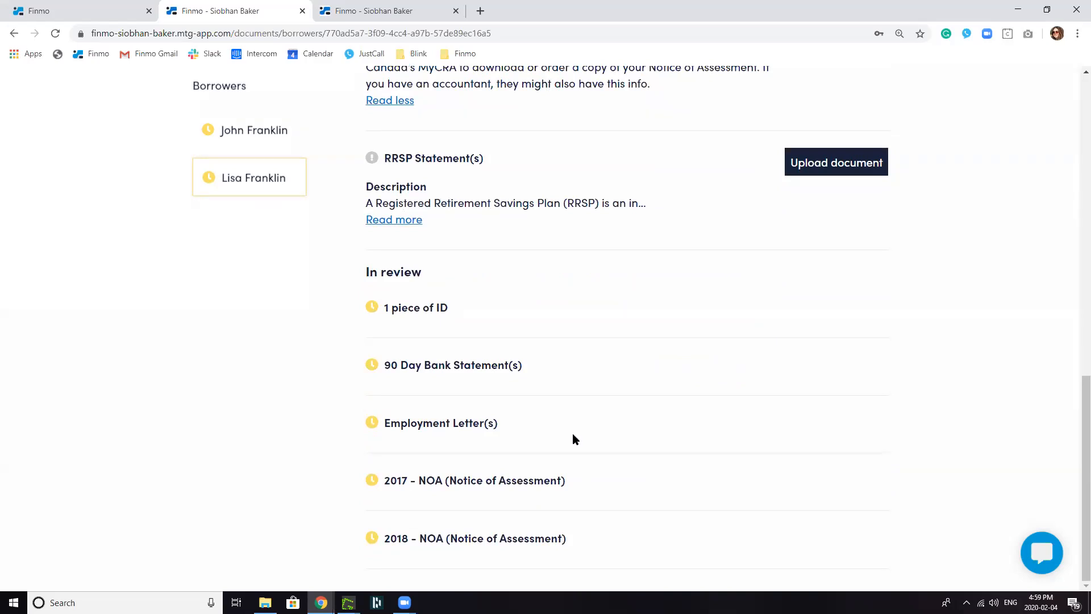
scroll(555, 359, "up", 7)
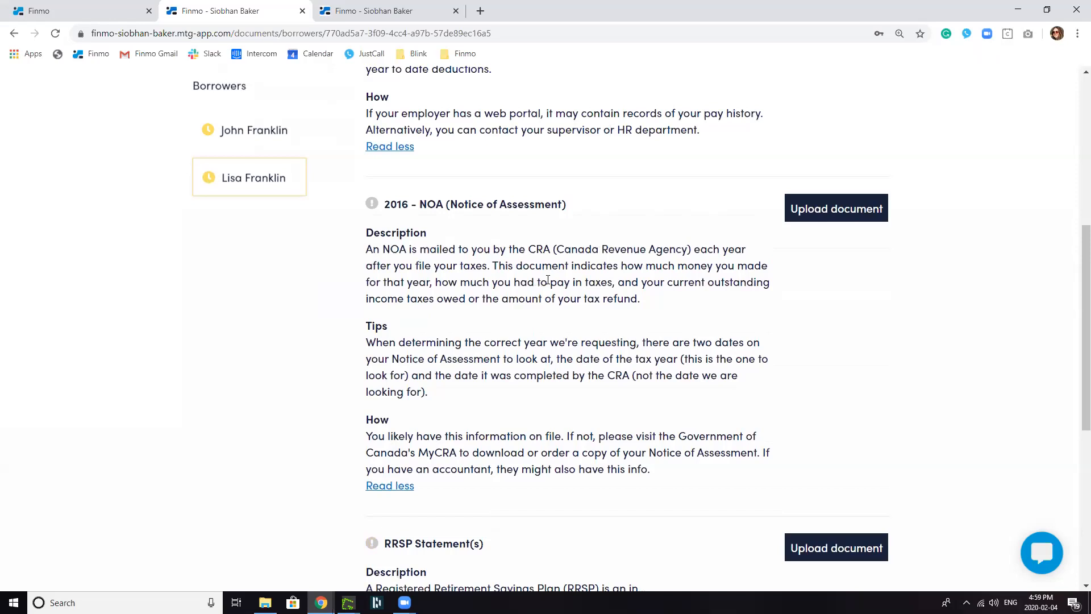
Return to the broker's Finmo tab, show the deals list and open the newest deal, whose documents are For Your Review
scroll(580, 281, "up", 6)
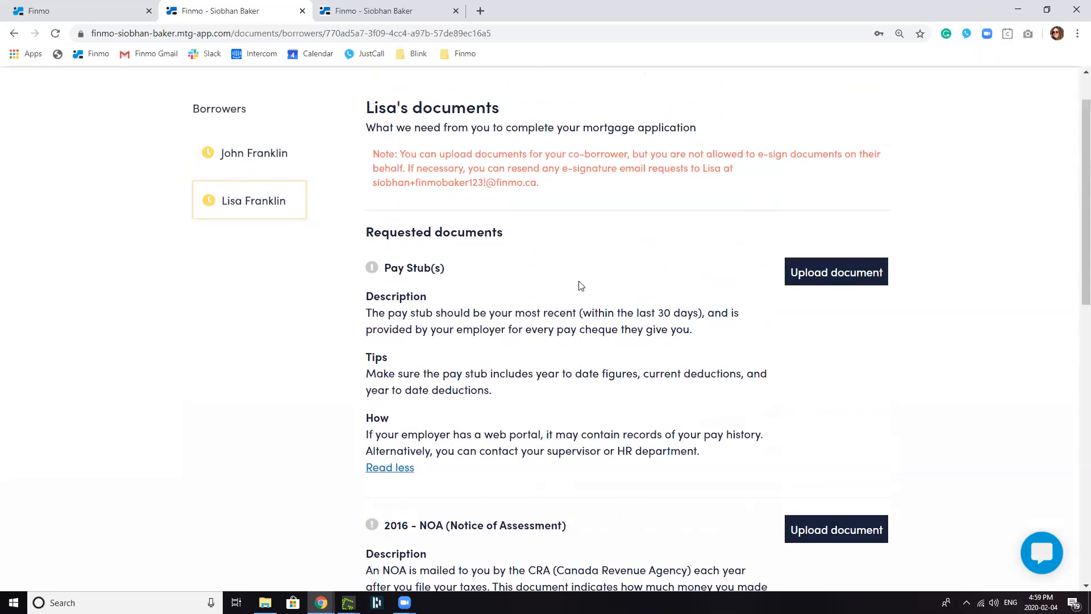
left_click(85, 14)
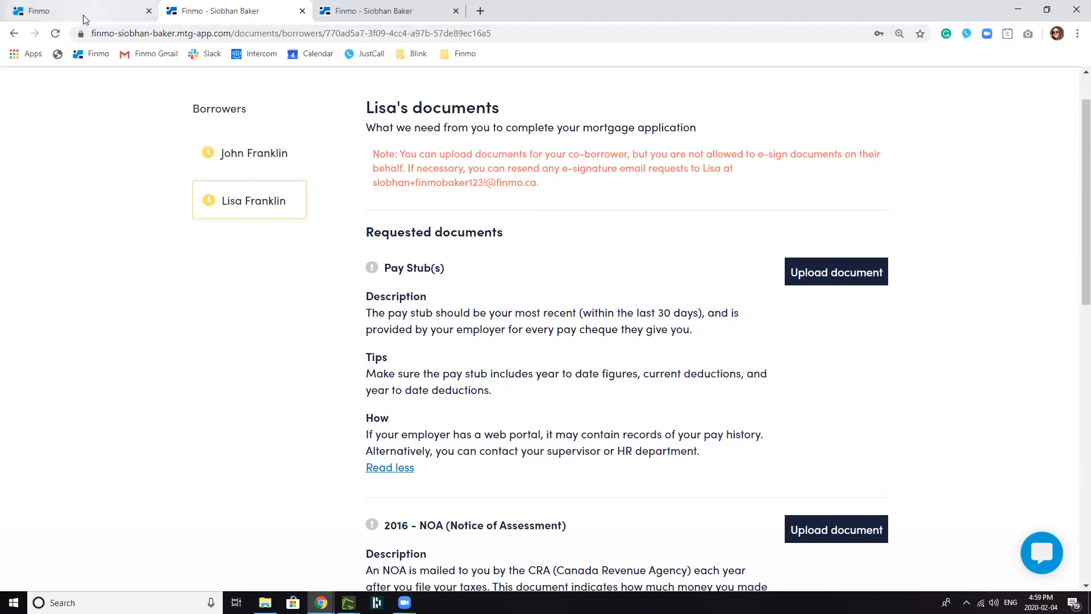
left_click(17, 178)
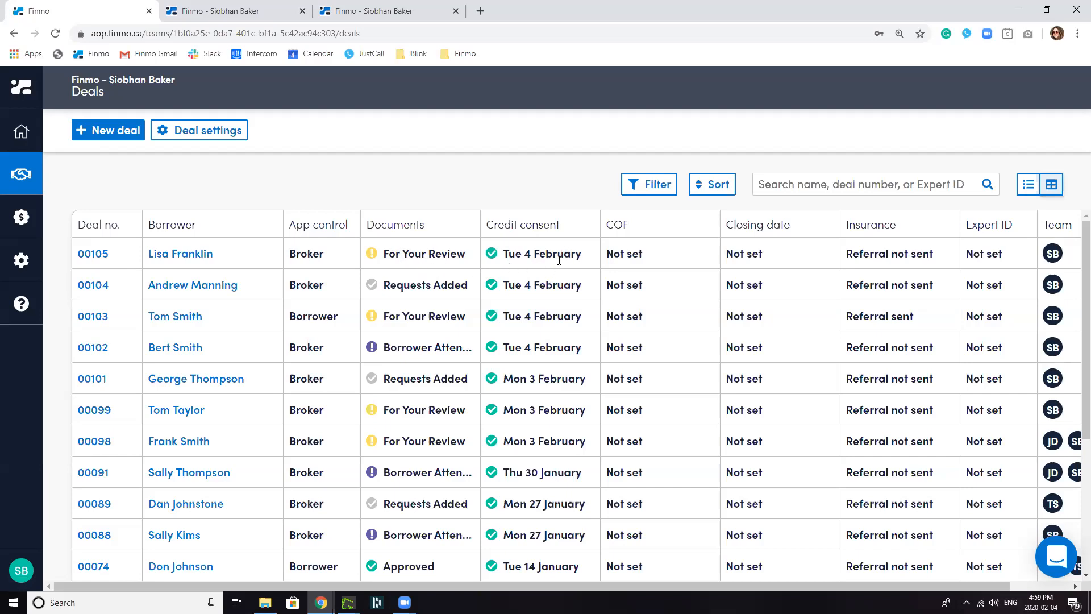
left_click(88, 257)
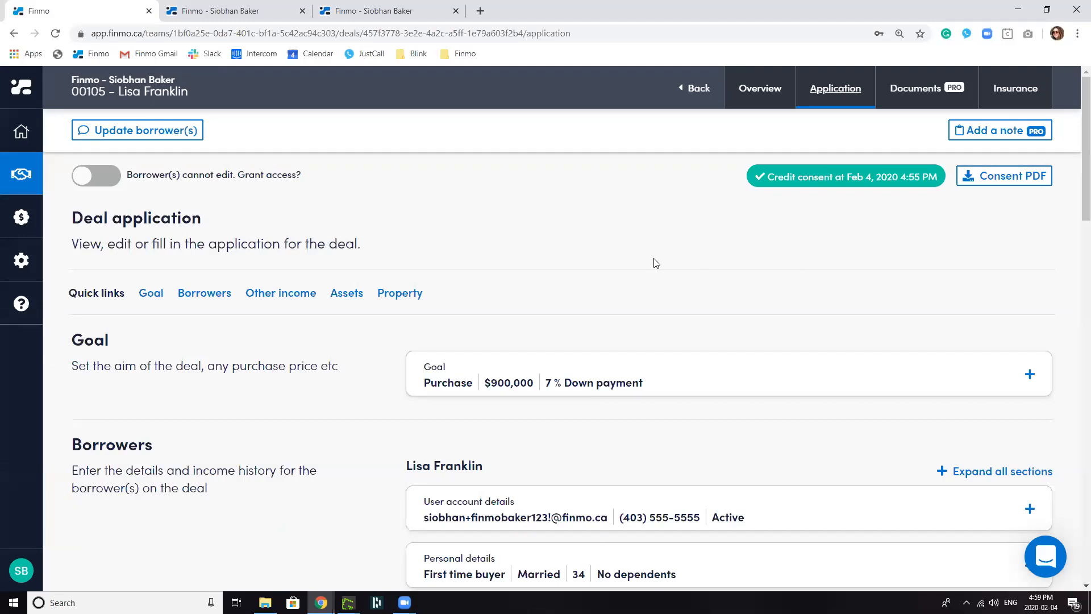
Examine the deal application's goal, both borrowers' living and employment history, assets and properties
scroll(656, 264, "down", 5)
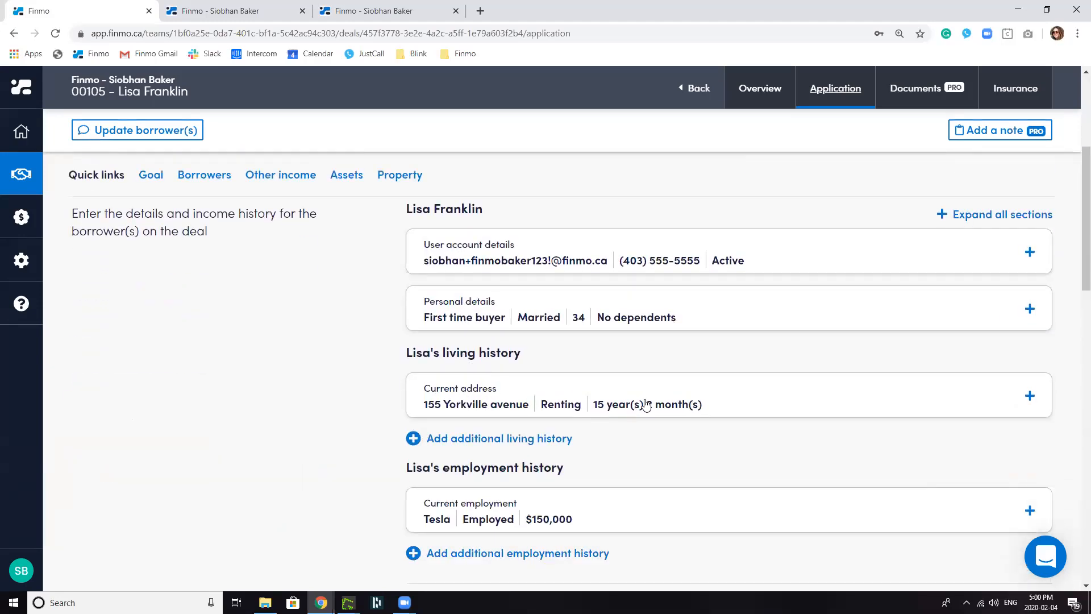
scroll(646, 406, "up", 1)
scroll(458, 412, "down", 3)
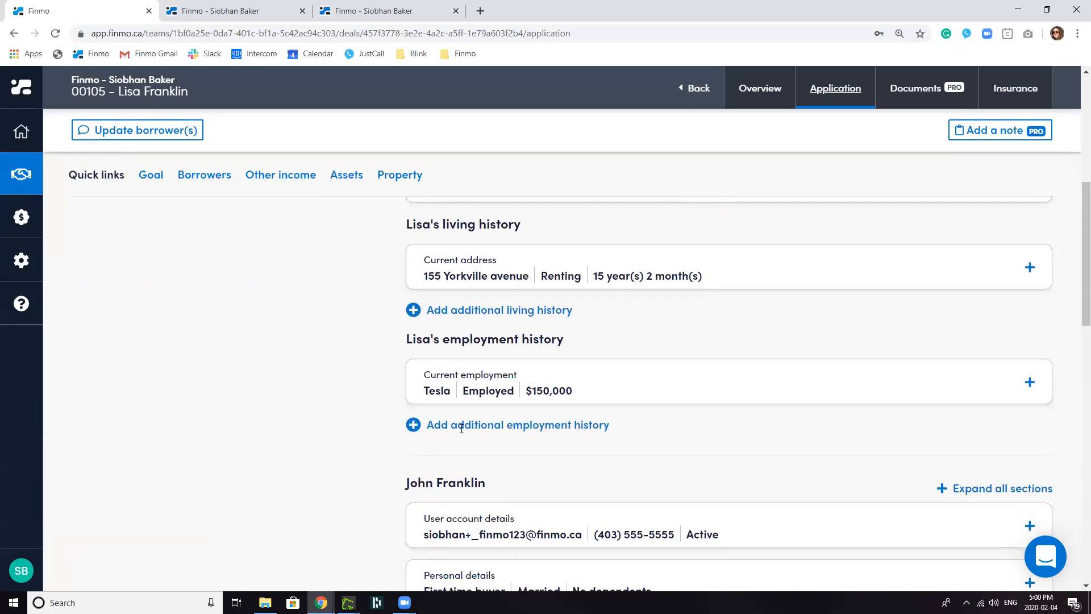
scroll(461, 430, "down", 2)
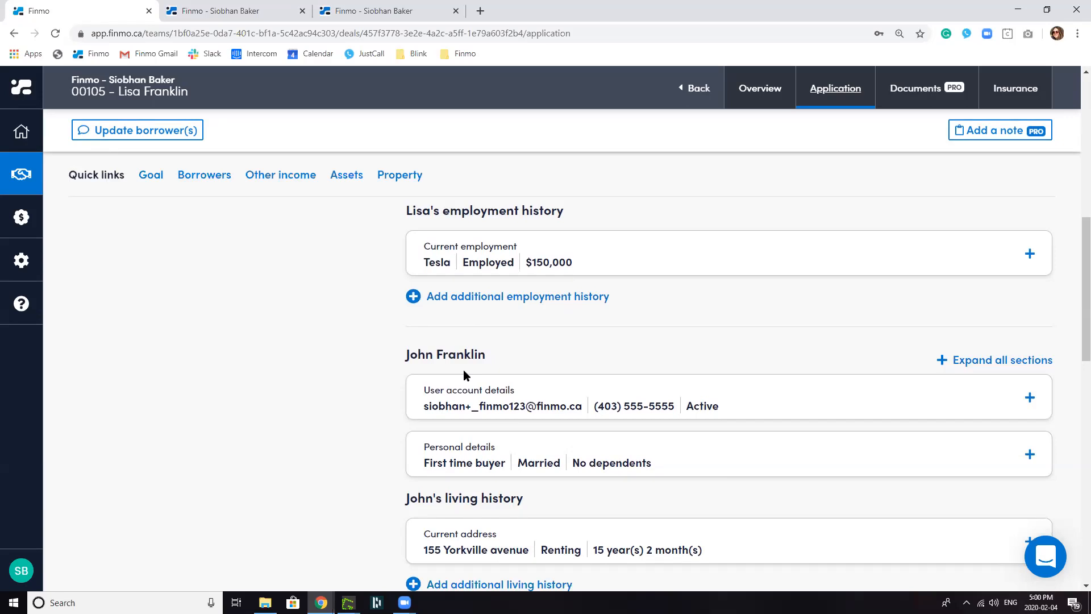
left_click_drag(1073, 229, 1074, 132)
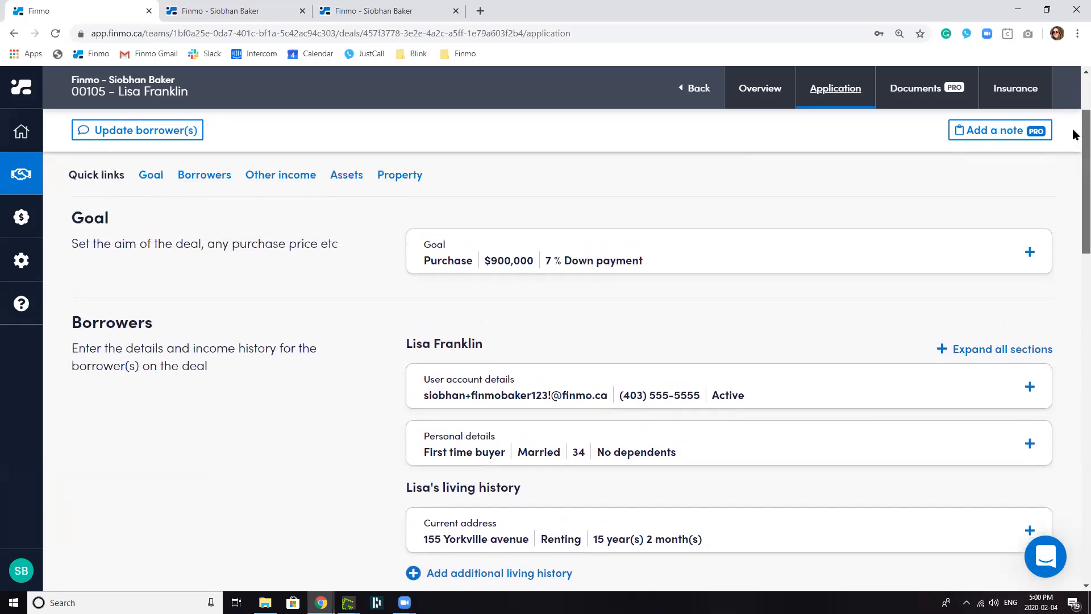
scroll(1074, 134, "down", 5)
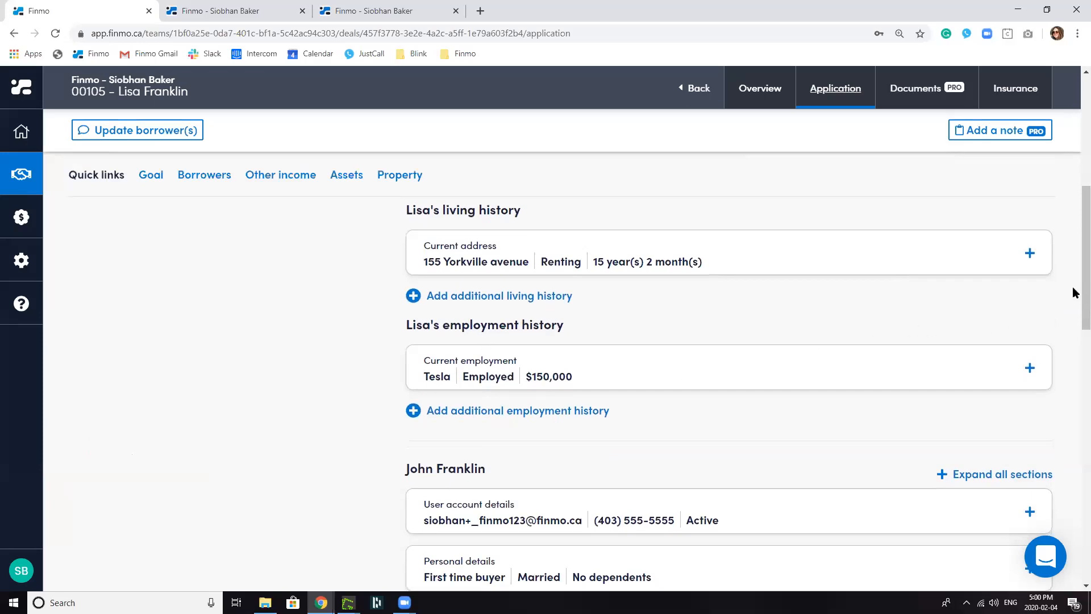
scroll(741, 262, "up", 5)
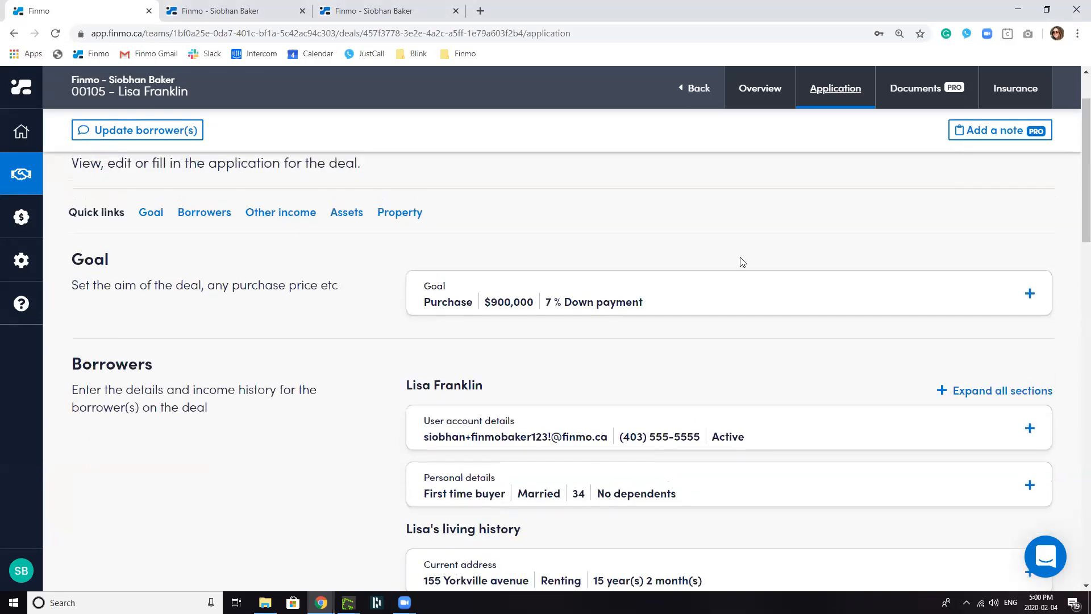
left_click_drag(1072, 189, 1073, 532)
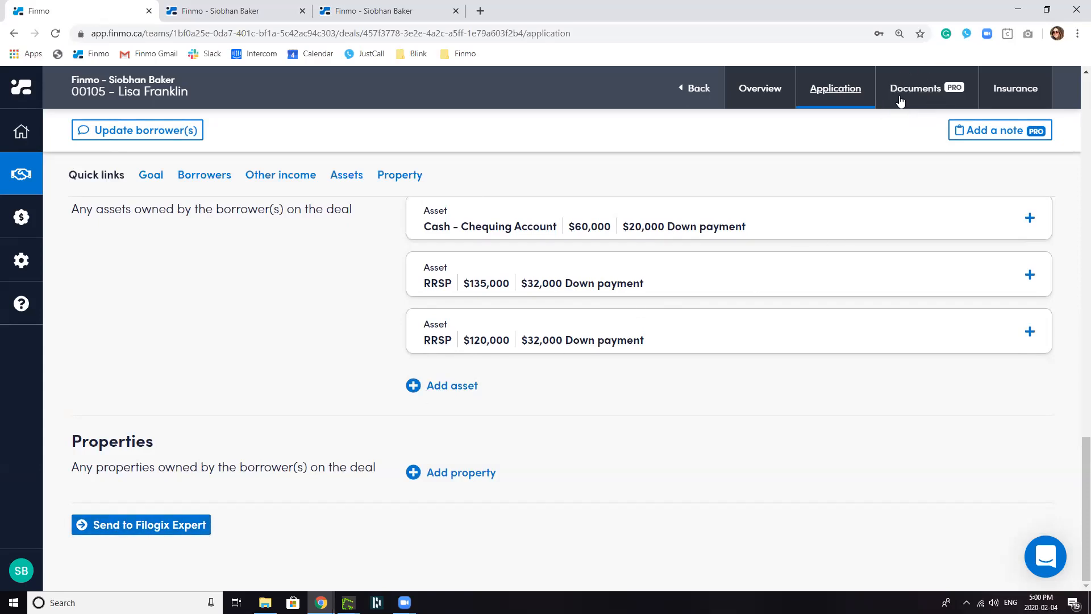
Open the deal's documents and examine the for-review and requested items of both borrowers
left_click(922, 97)
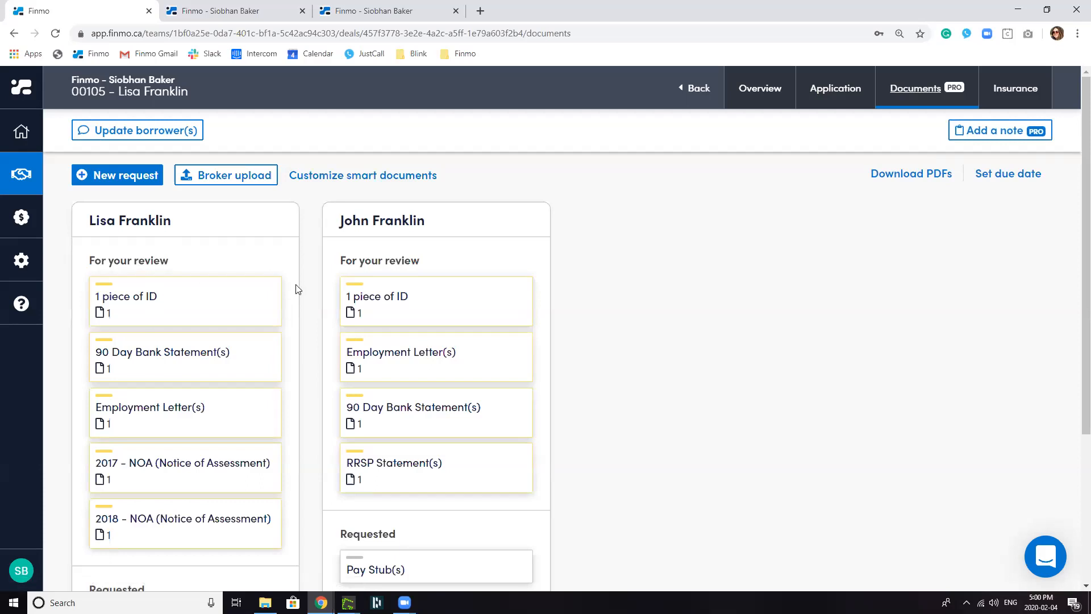
scroll(341, 291, "down", 1)
scroll(382, 307, "down", 2)
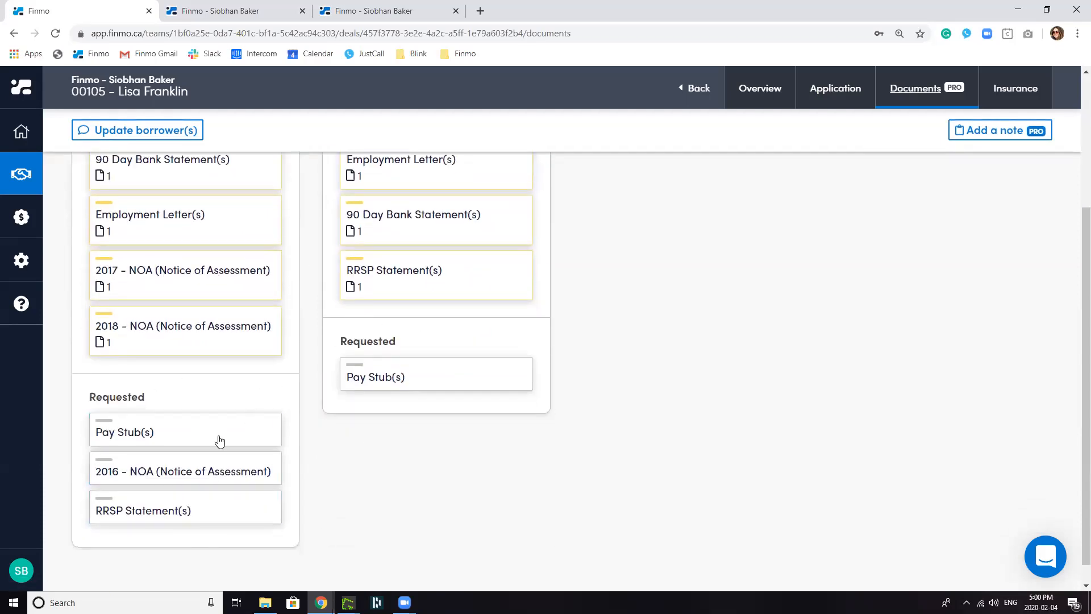
scroll(377, 466, "up", 2)
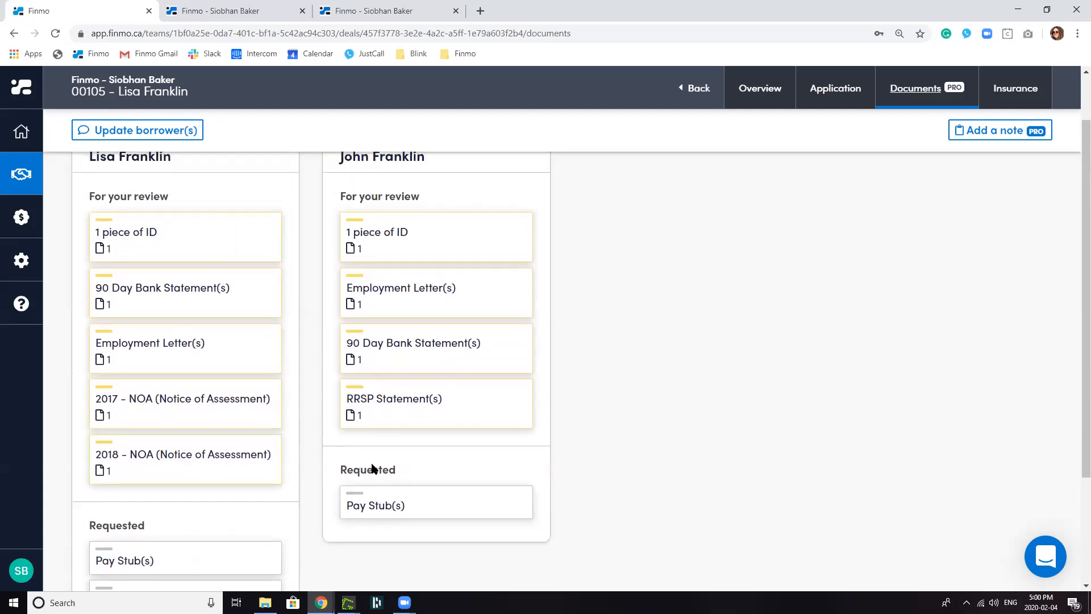
View the file uploaded for the first-listed borrower's 1 piece of ID request and approve the document
left_click(158, 241)
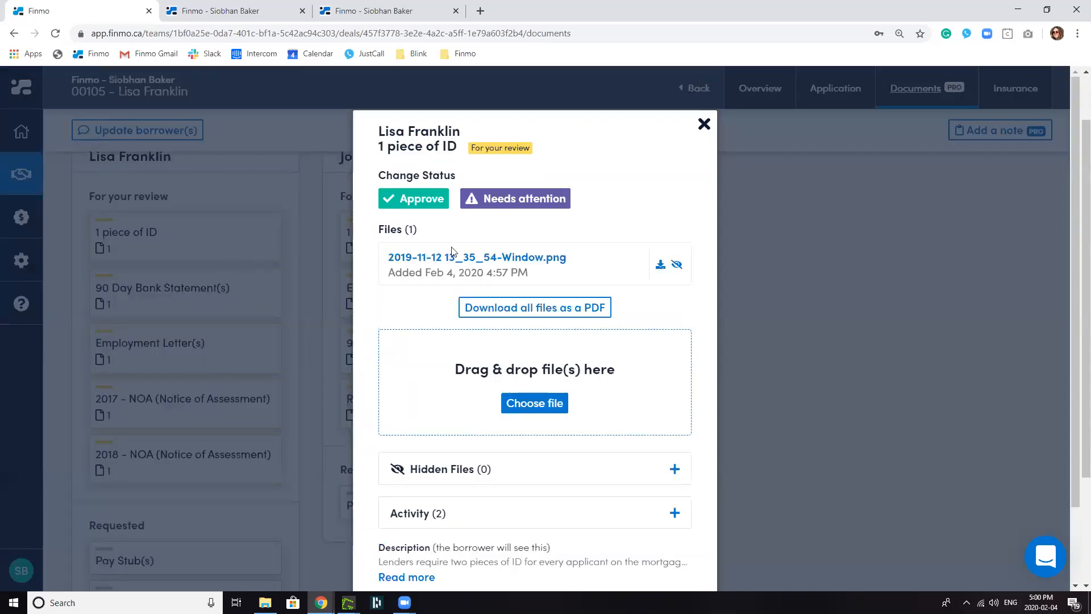
left_click(487, 258)
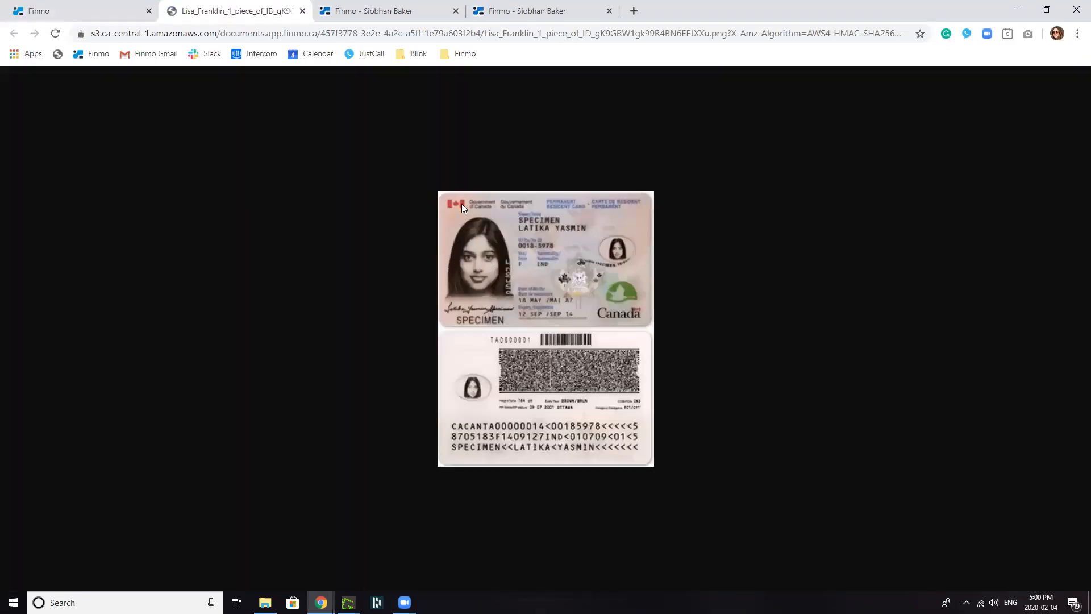
left_click(303, 10)
left_click(419, 202)
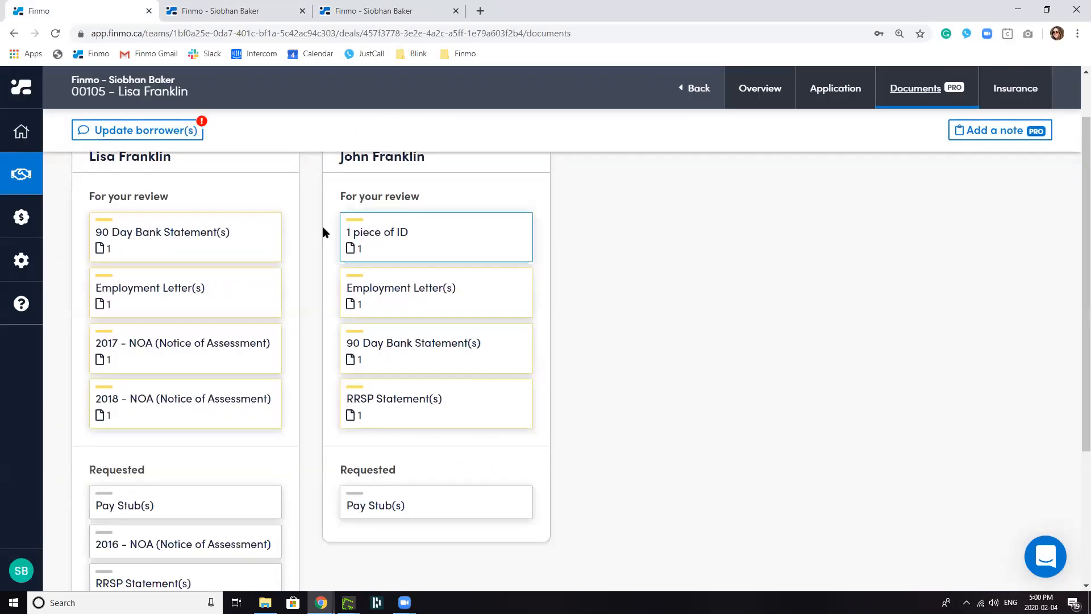
Approve the first-listed borrower's Employment Letter(s), 2017 - NOA and 2018 - NOA documents
left_click(177, 288)
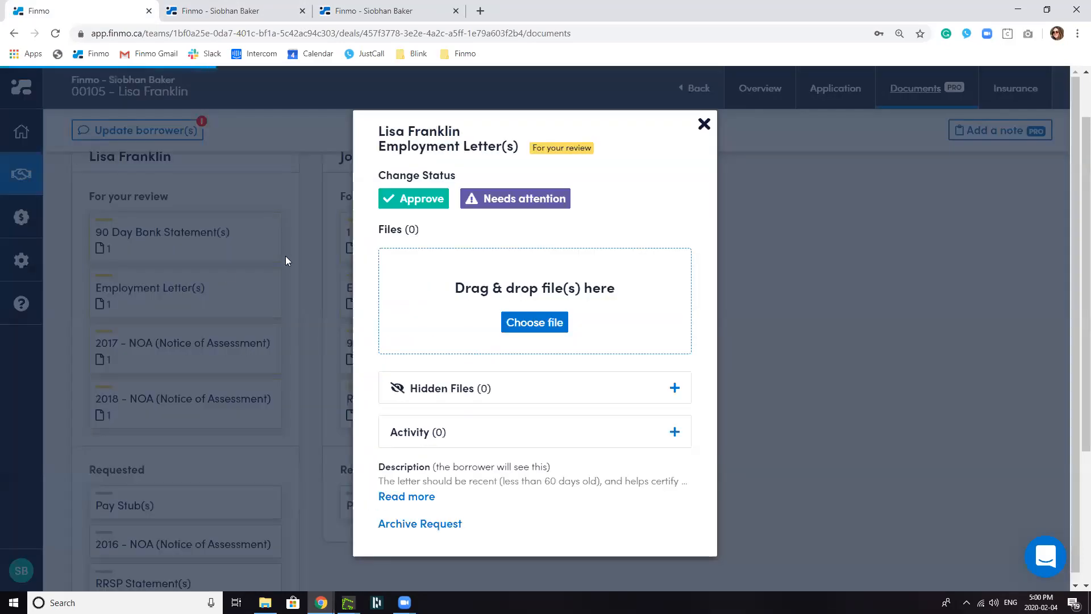
left_click(419, 199)
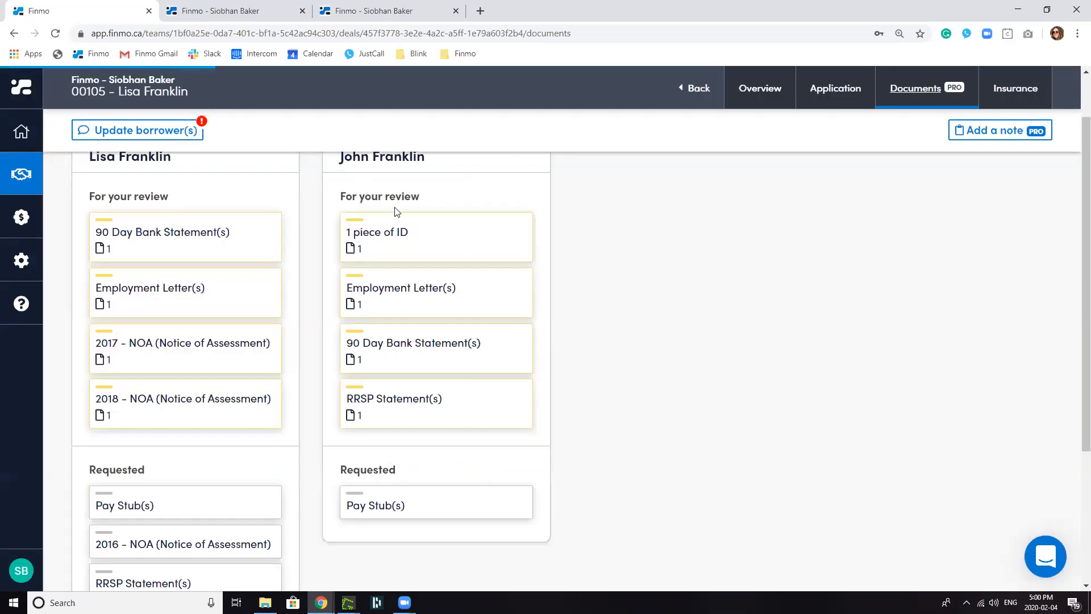
left_click(170, 293)
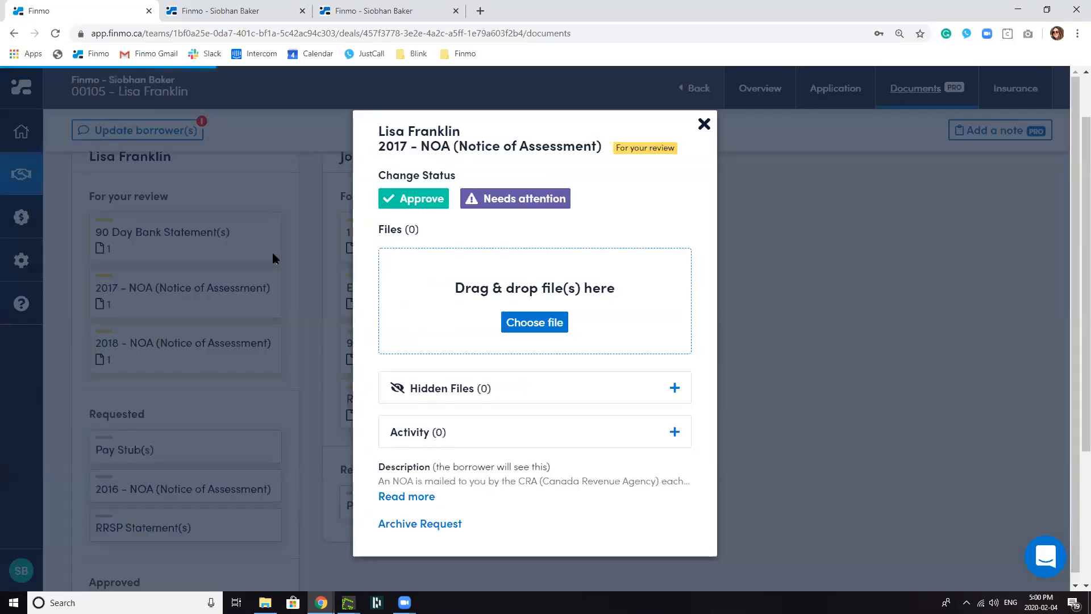
left_click(282, 268)
left_click(167, 307)
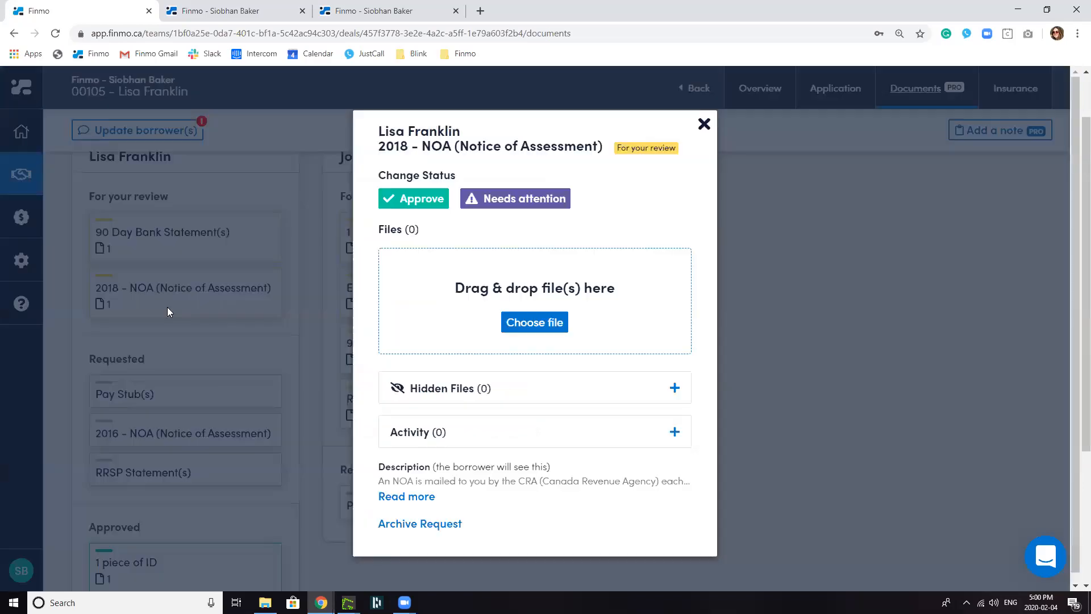
left_click(414, 208)
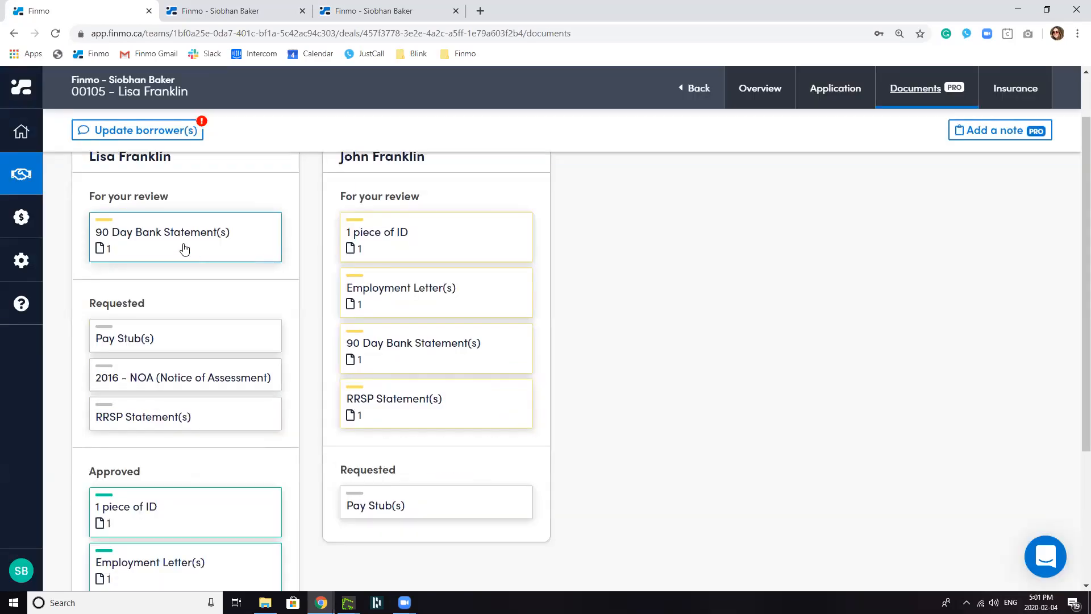
Mark the first-listed borrower's 90 Day Bank Statement(s) as Needs attention with the note "We need 90 day history. You only sent 30 days"
left_click(187, 246)
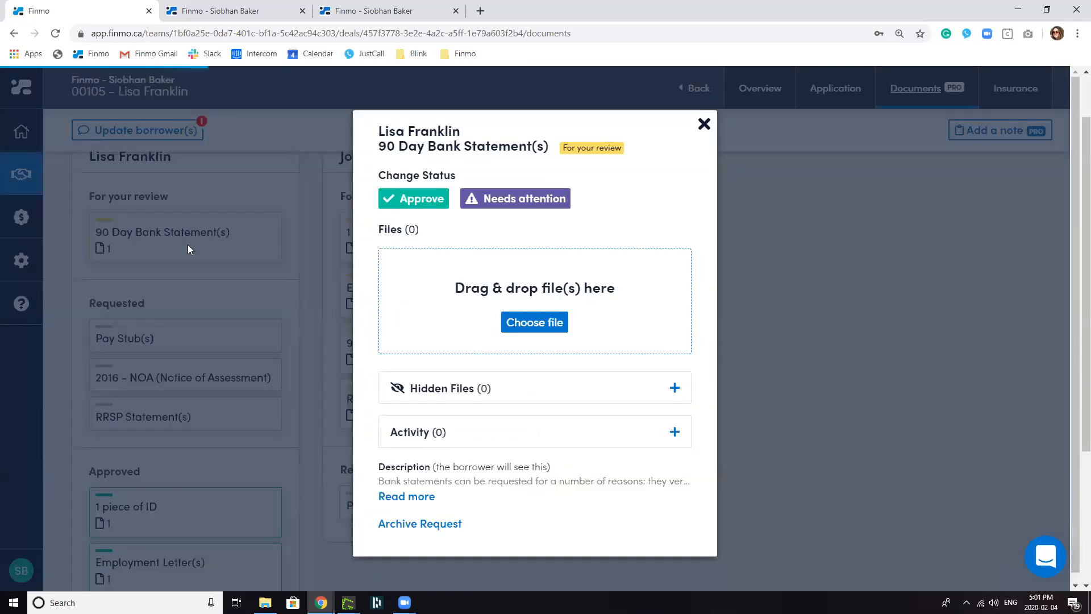
left_click(527, 203)
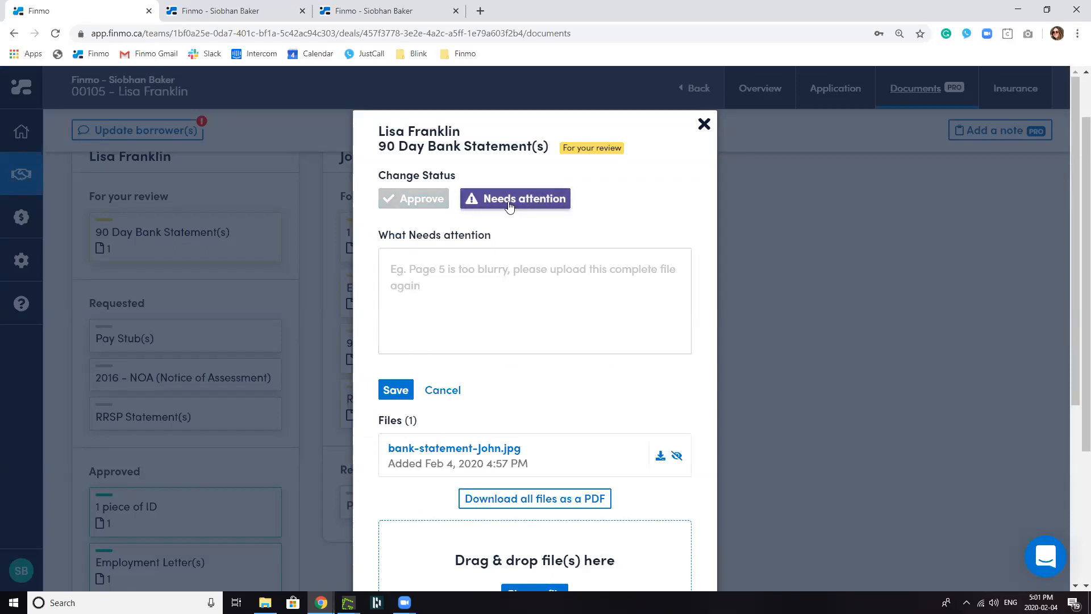
left_click(457, 275)
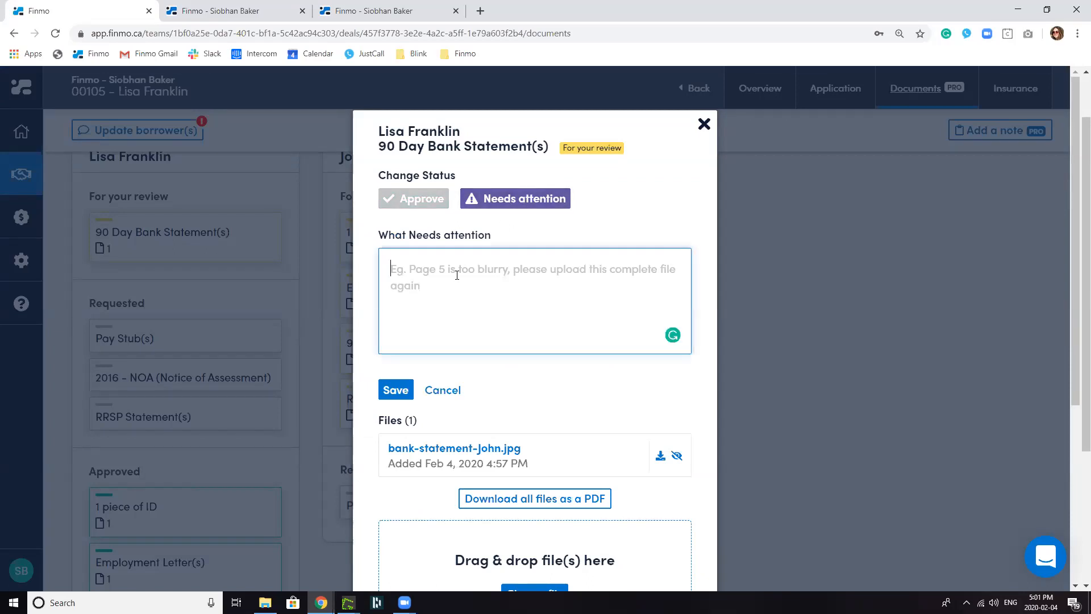
type("We ne")
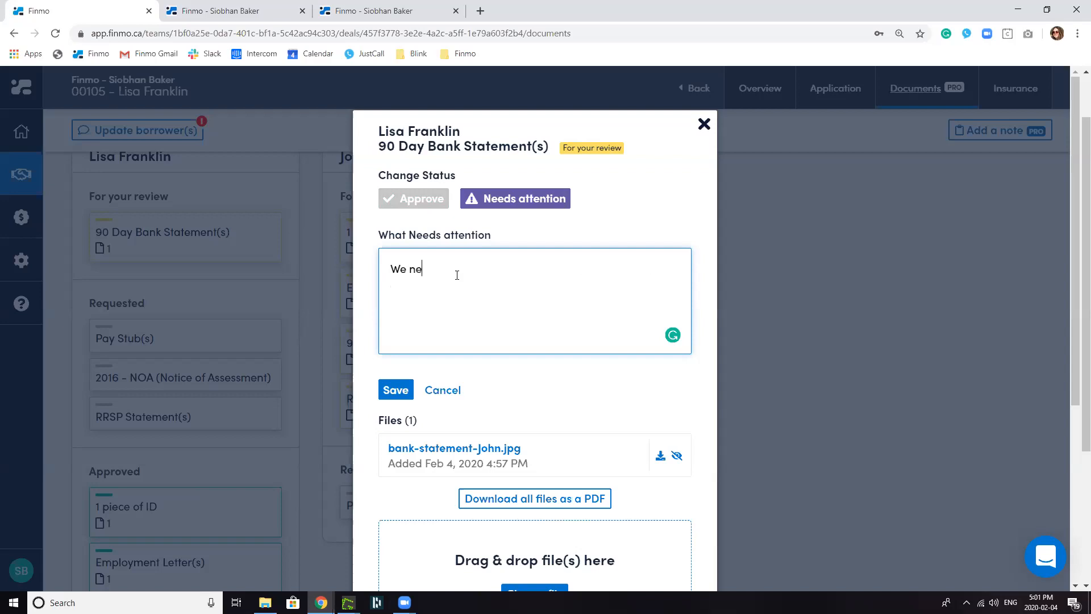
type("ed 90 day history. You only se")
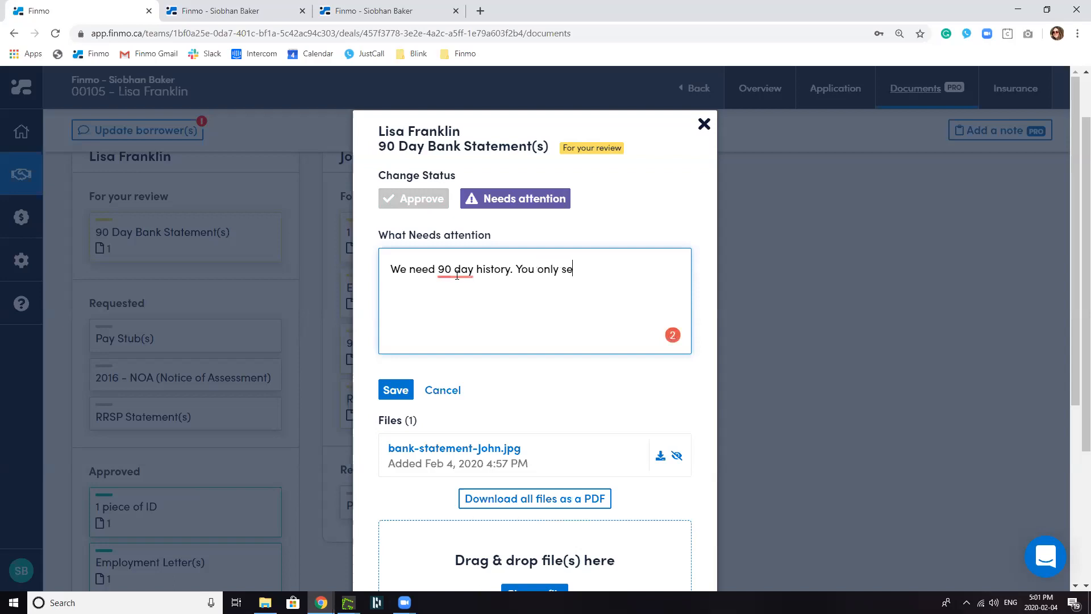
type("nt 4")
key("BackSpace")
type("39")
key("BackSpace")
type("0 days")
left_click(394, 389)
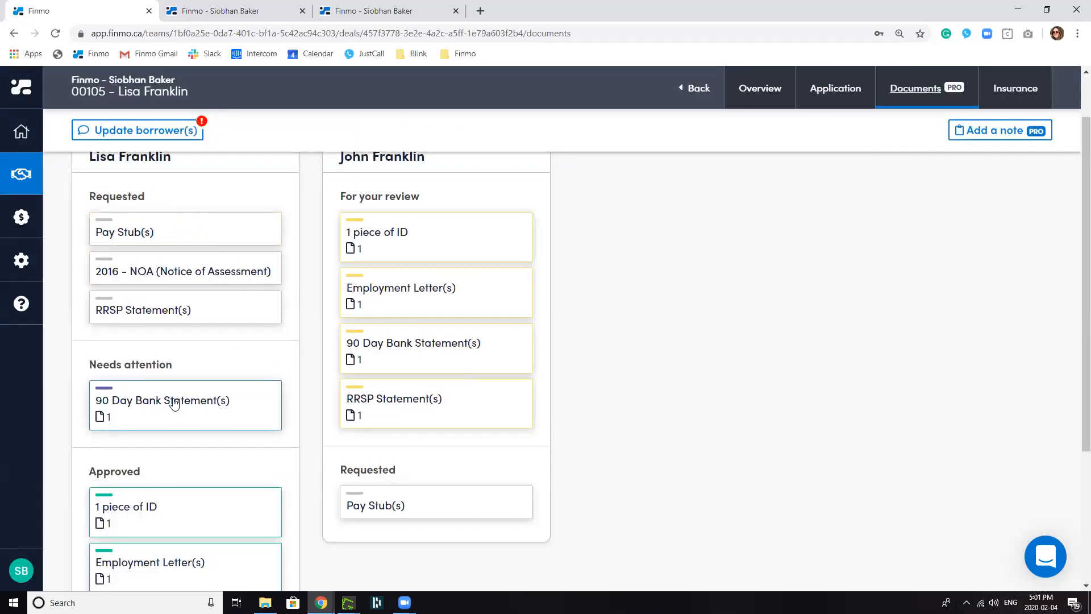
Open the driver's licence file in the second-listed borrower's 1 piece of ID request and approve the document
scroll(426, 216, "up", 1)
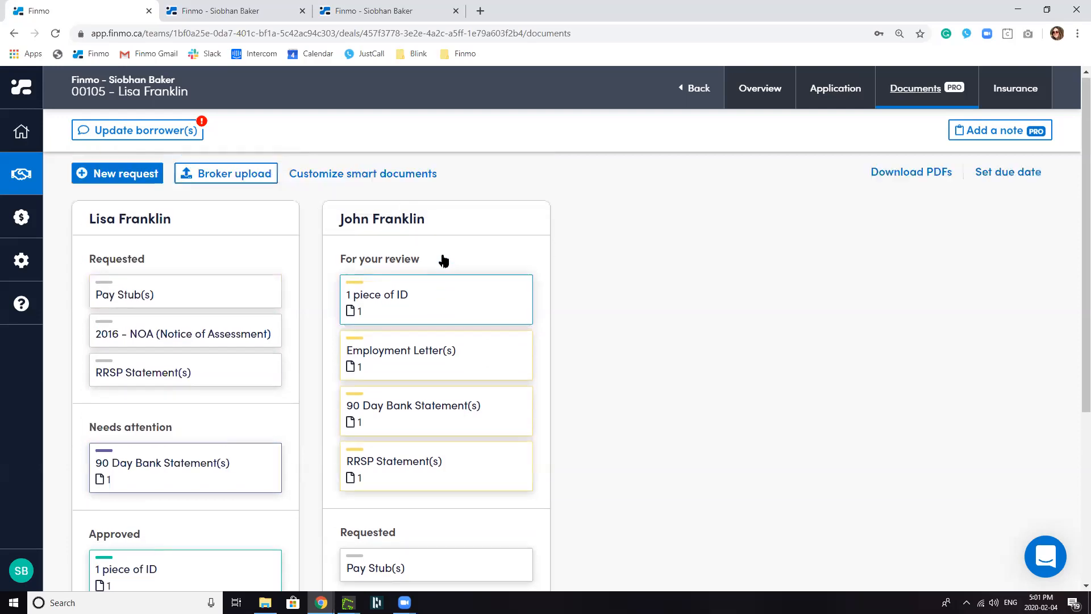
left_click(409, 302)
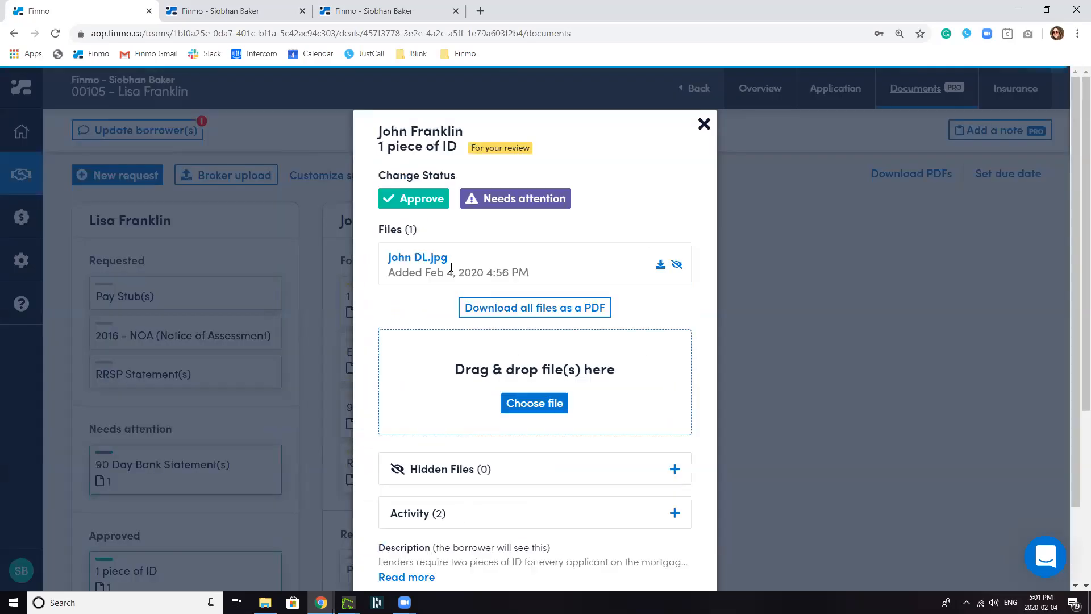
left_click(429, 259)
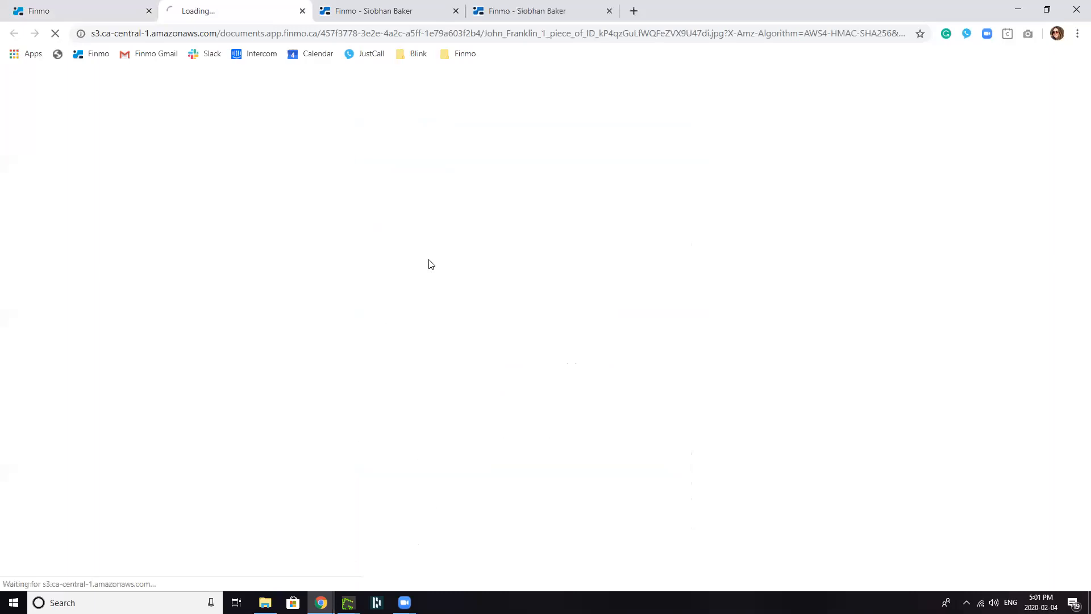
left_click(302, 11)
left_click(413, 200)
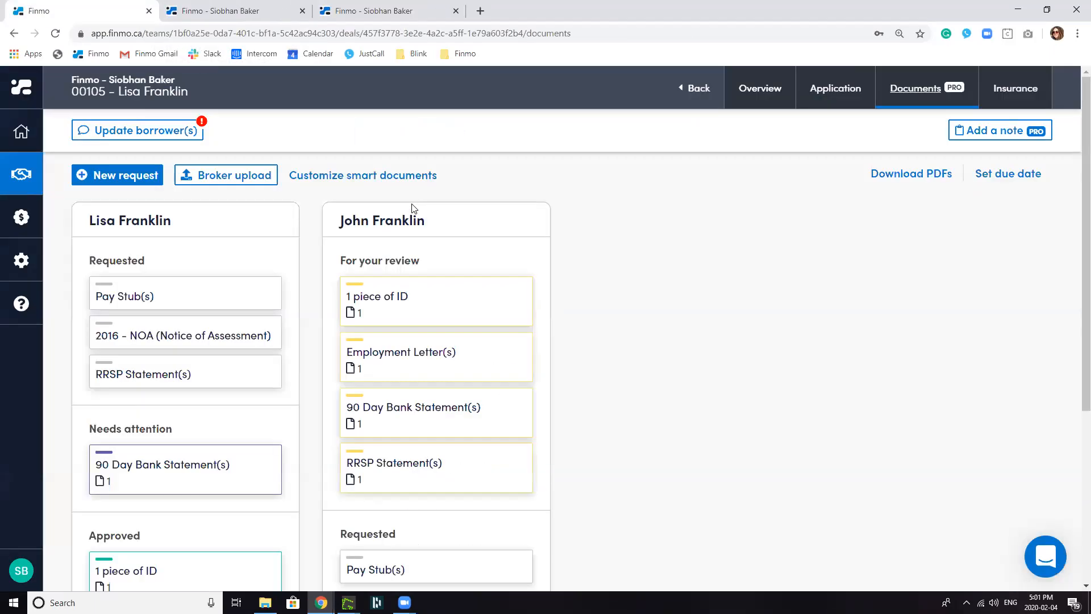
Approve the second-listed borrower's Employment Letter(s) and 90 Day Bank Statement(s)
left_click(414, 316)
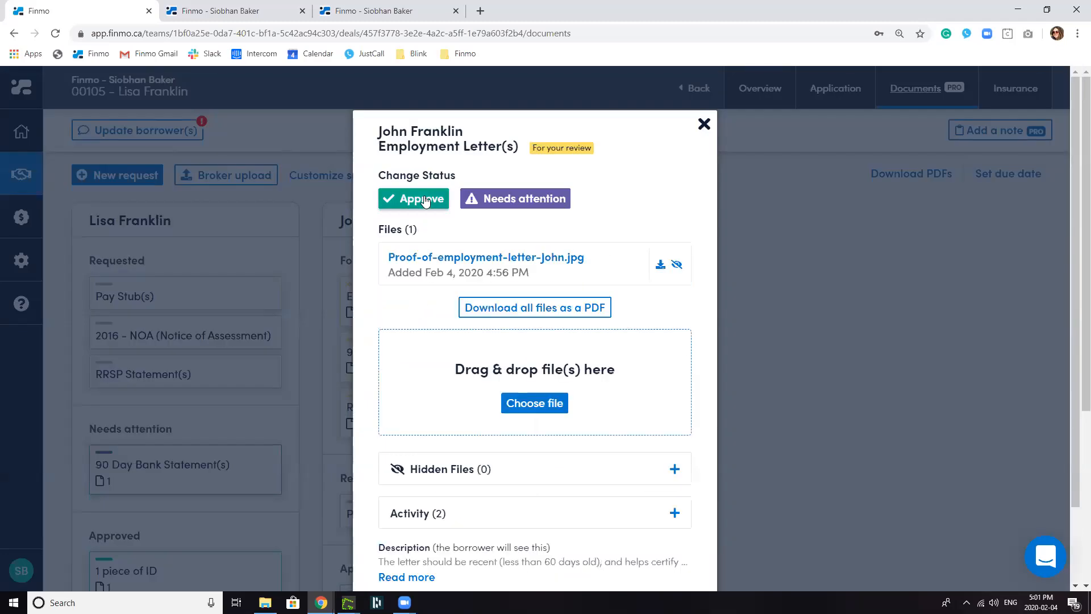
left_click(444, 200)
left_click(422, 296)
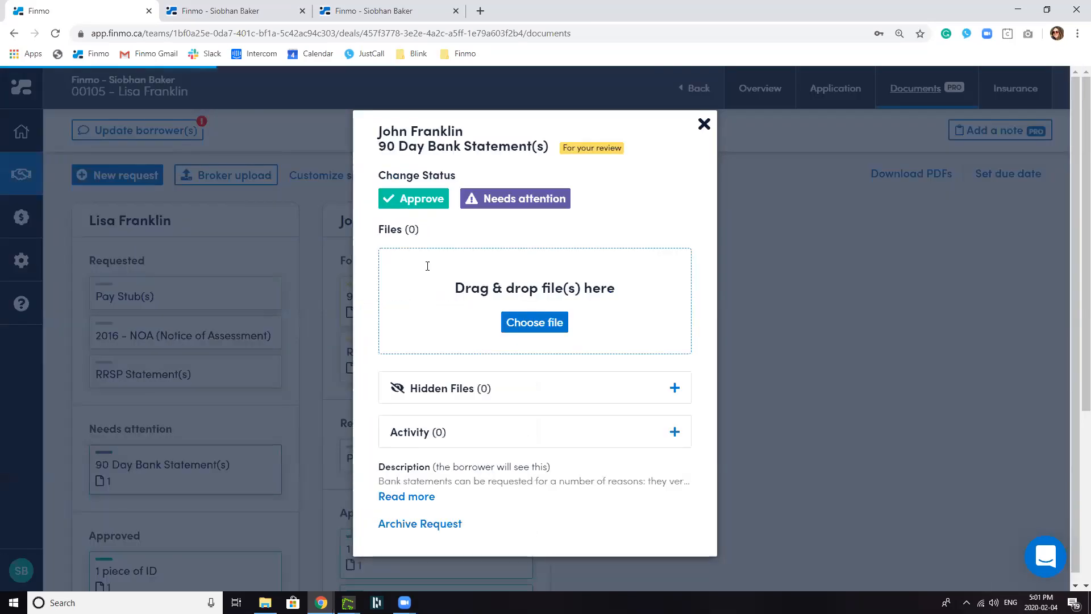
left_click(427, 207)
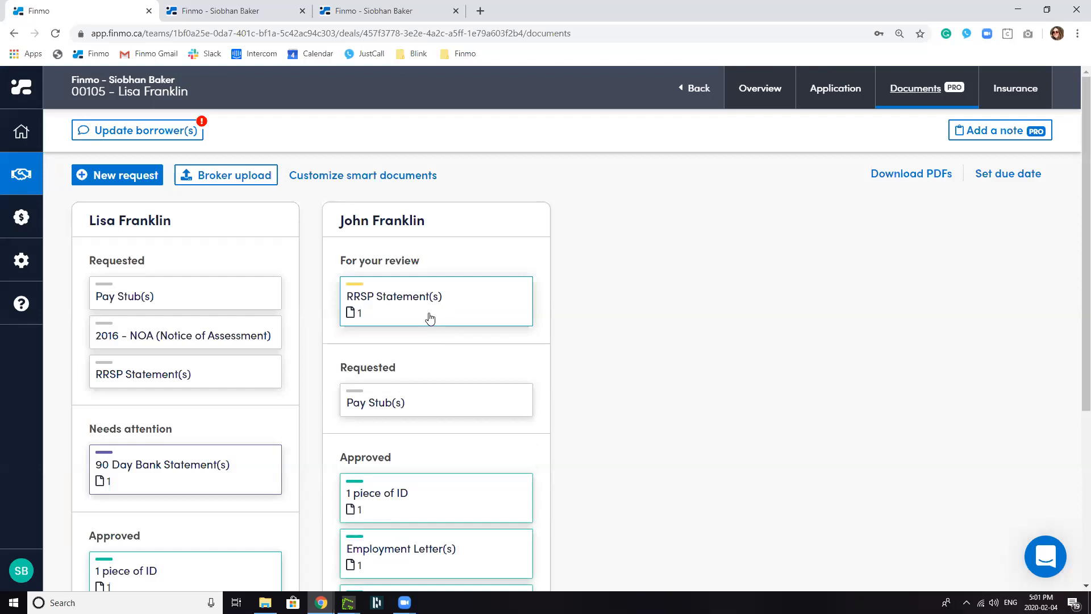
Approve the second-listed borrower's RRSP Statement(s) and look over both borrowers' document columns
left_click(427, 318)
left_click(421, 205)
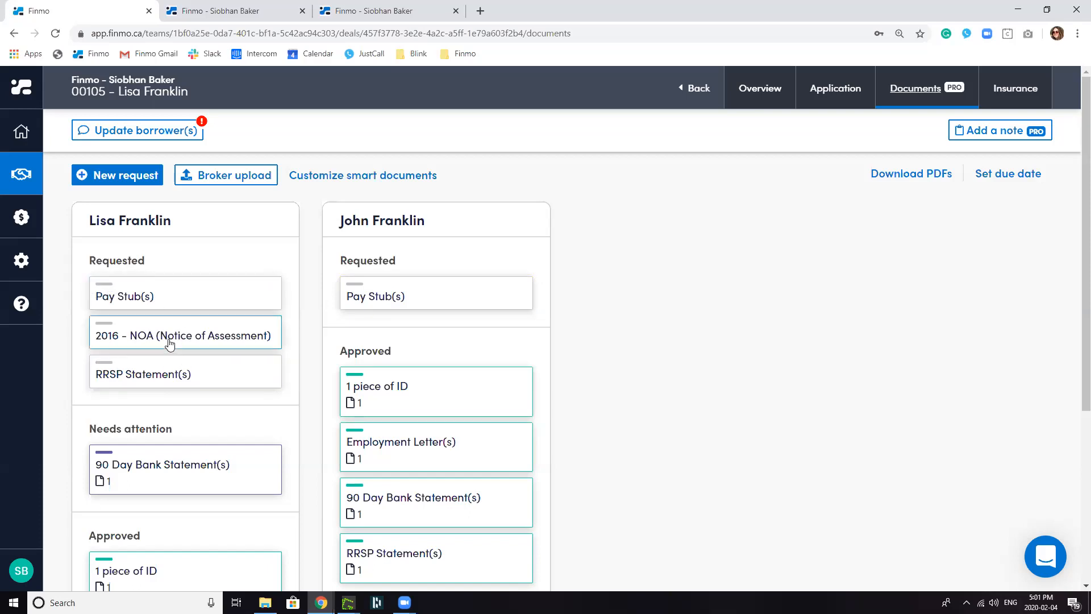
scroll(169, 372, "down", 1)
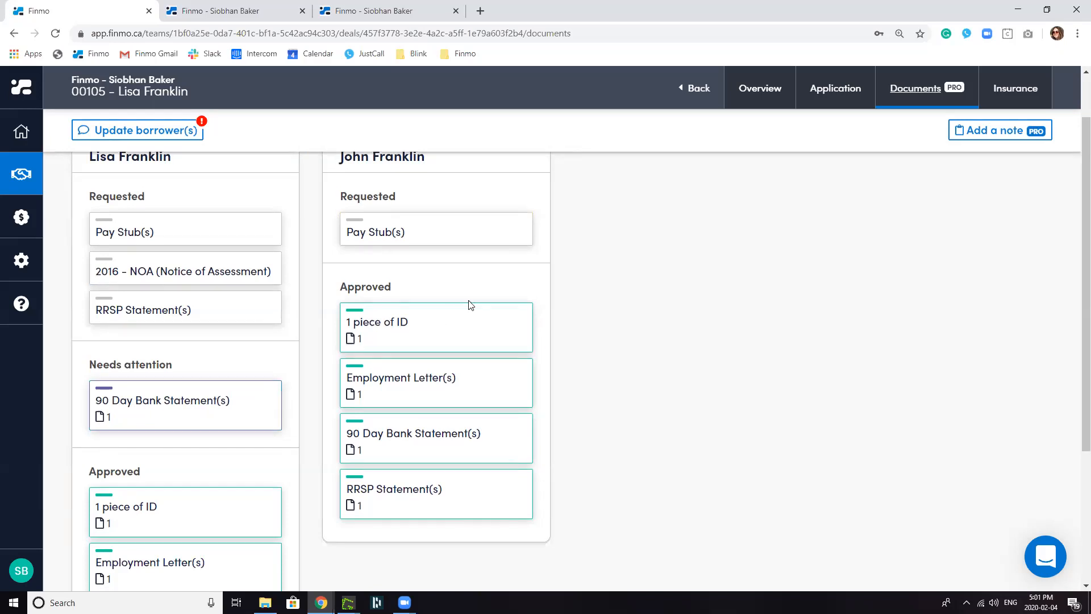
scroll(470, 305, "up", 1)
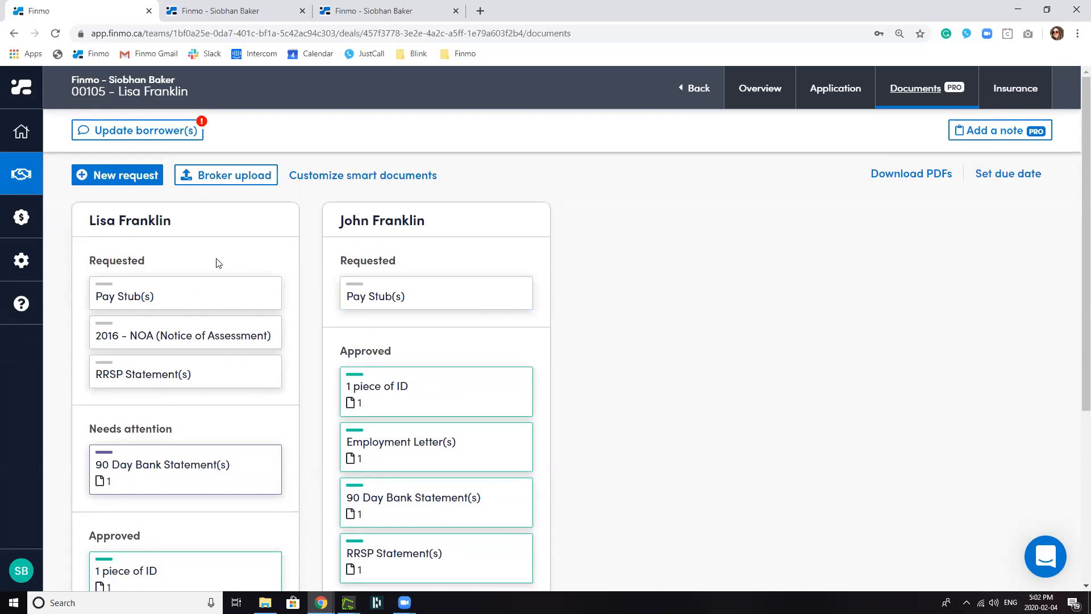
Start a borrower update addressed to both borrowers and look over the generated list of requested documents
left_click(159, 142)
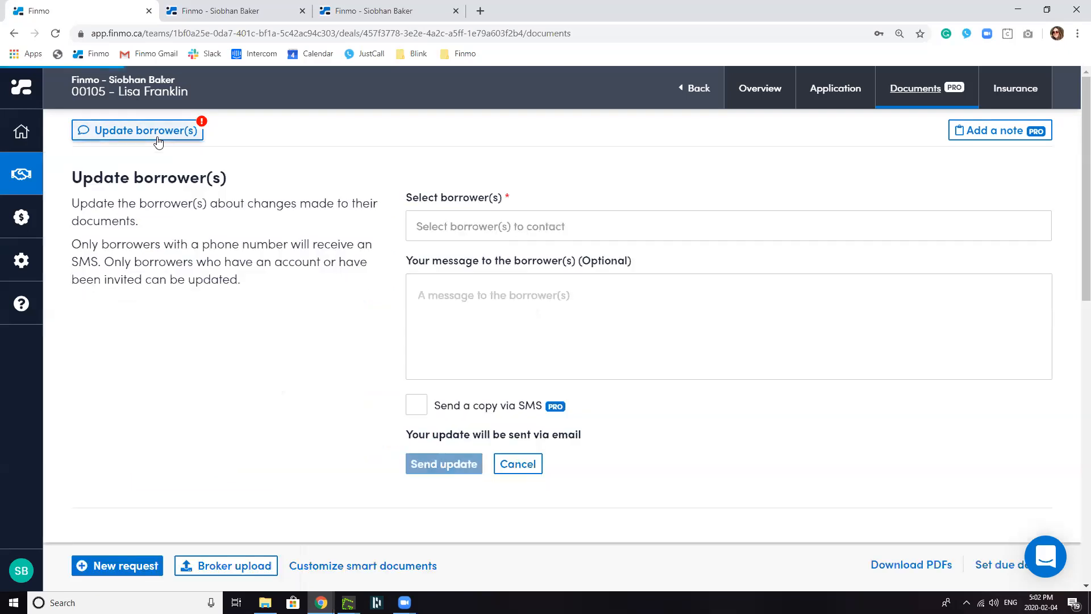
left_click(461, 226)
left_click(451, 253)
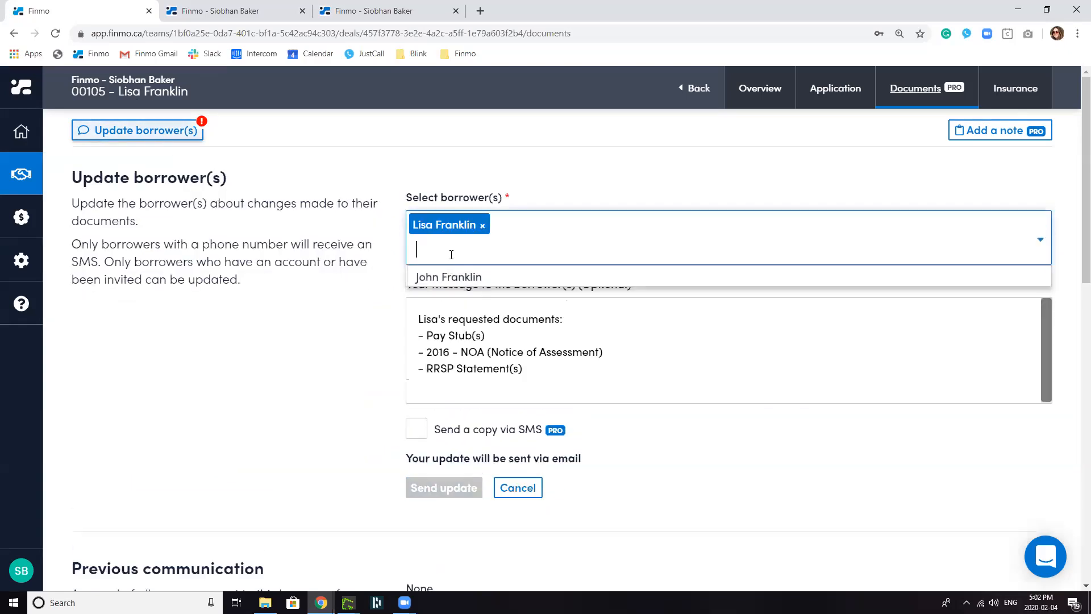
left_click(445, 276)
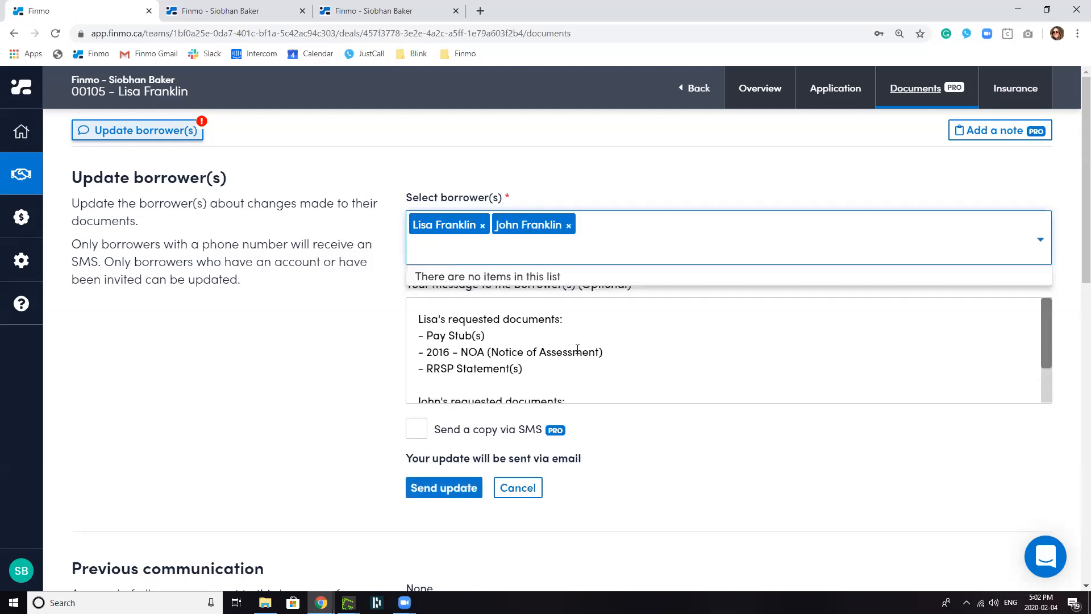
scroll(585, 351, "down", 1)
scroll(547, 366, "up", 2)
Add "Please see documents that Needs Attention i.e. 90 day bank statements" below the first borrower's requested documents in the message
left_click(532, 366)
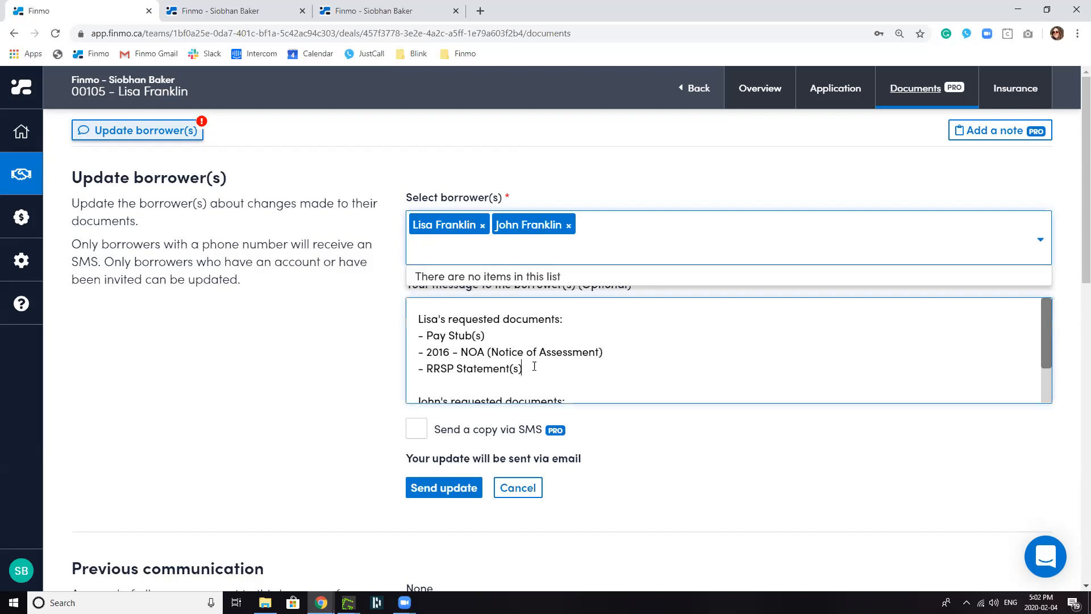
key("Return")
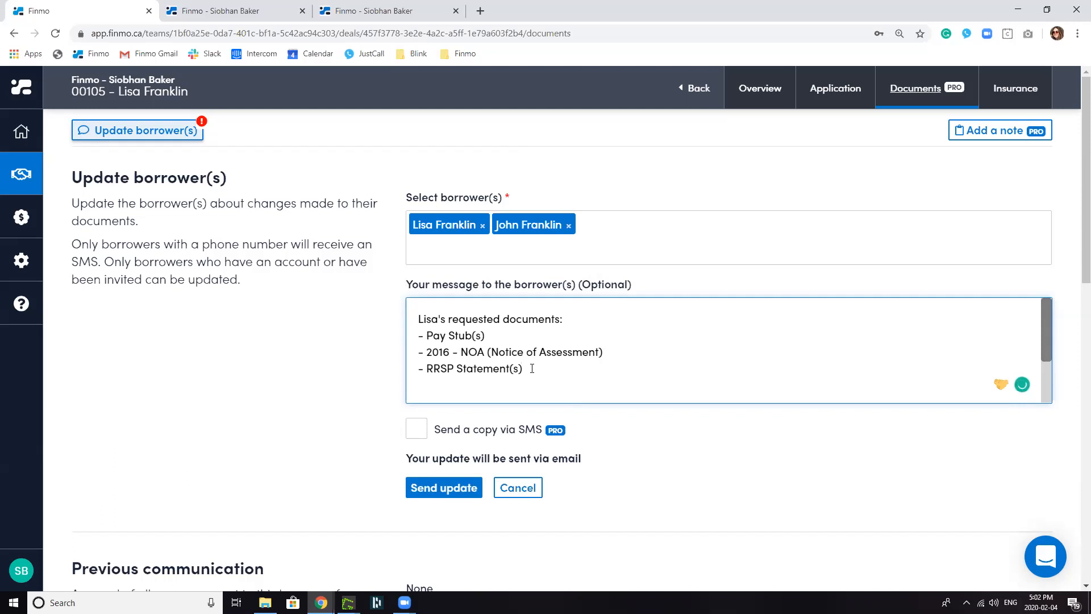
type("Please see documents that ")
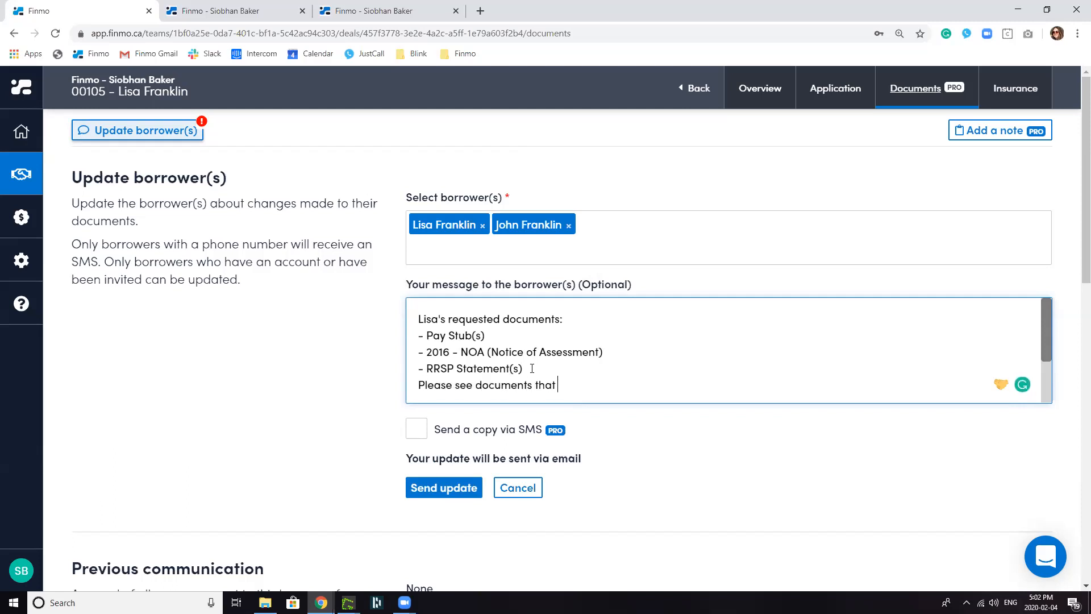
type("Needs Attentio")
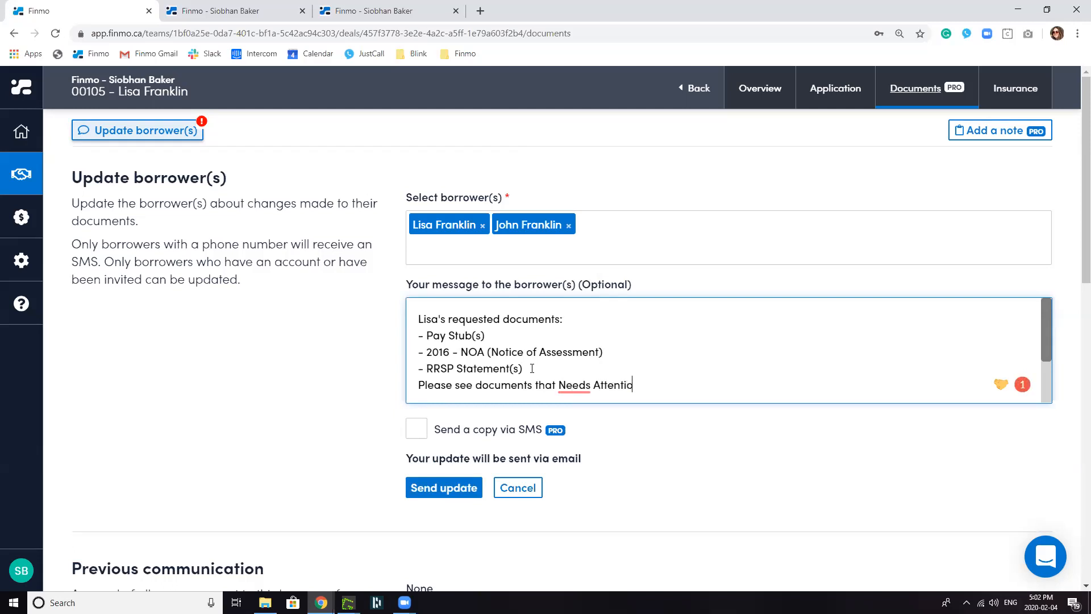
type("n i.e. 90 day bank statem")
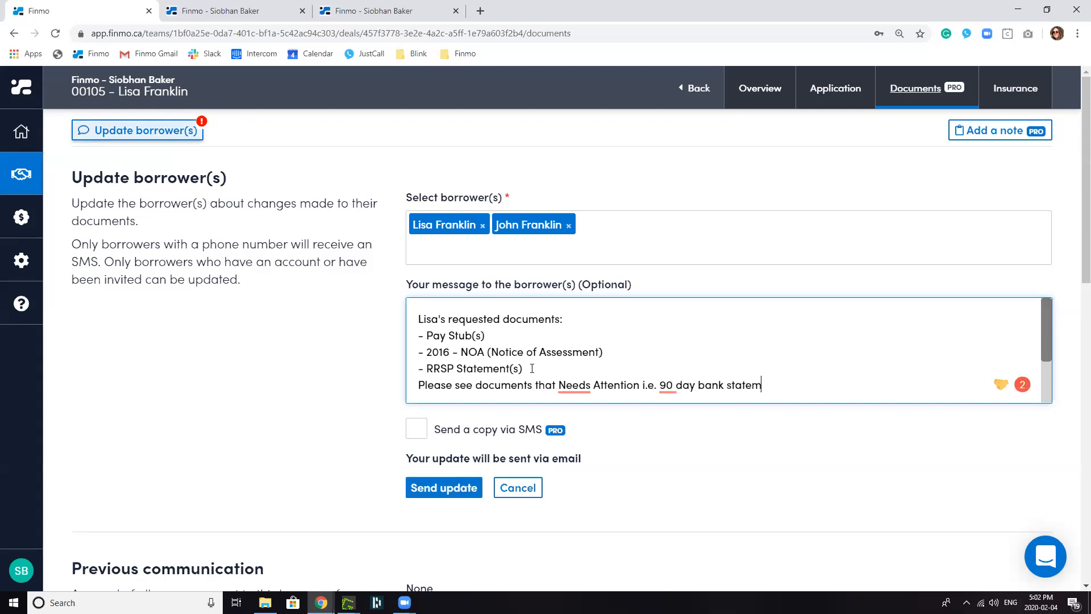
type("ents")
Include an SMS copy and send the update to both borrowers
scroll(484, 236, "down", 1)
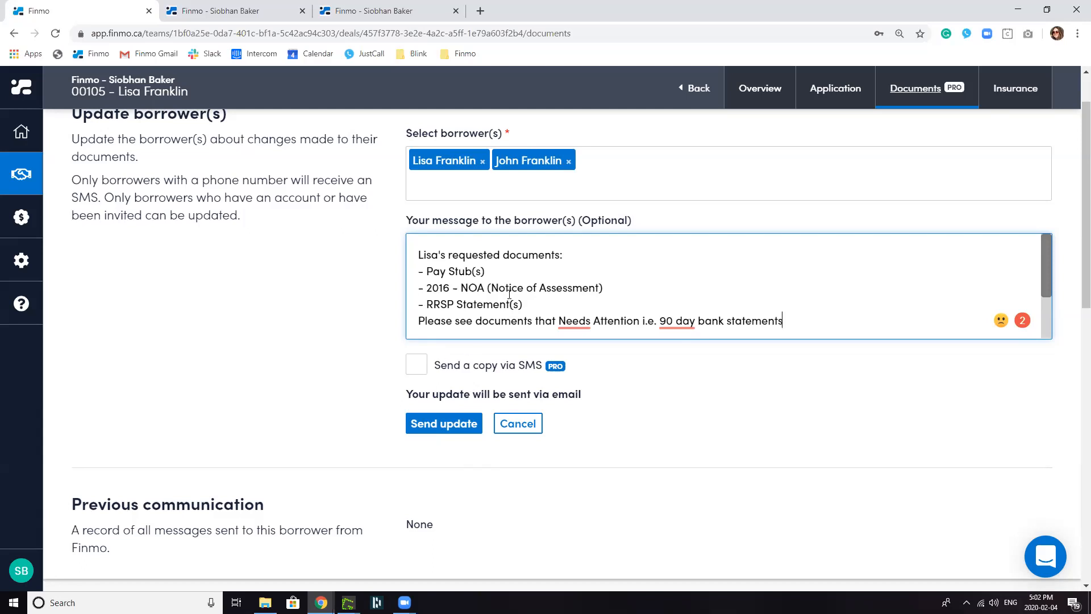
scroll(435, 361, "up", 1)
scroll(426, 367, "down", 1)
left_click(418, 371)
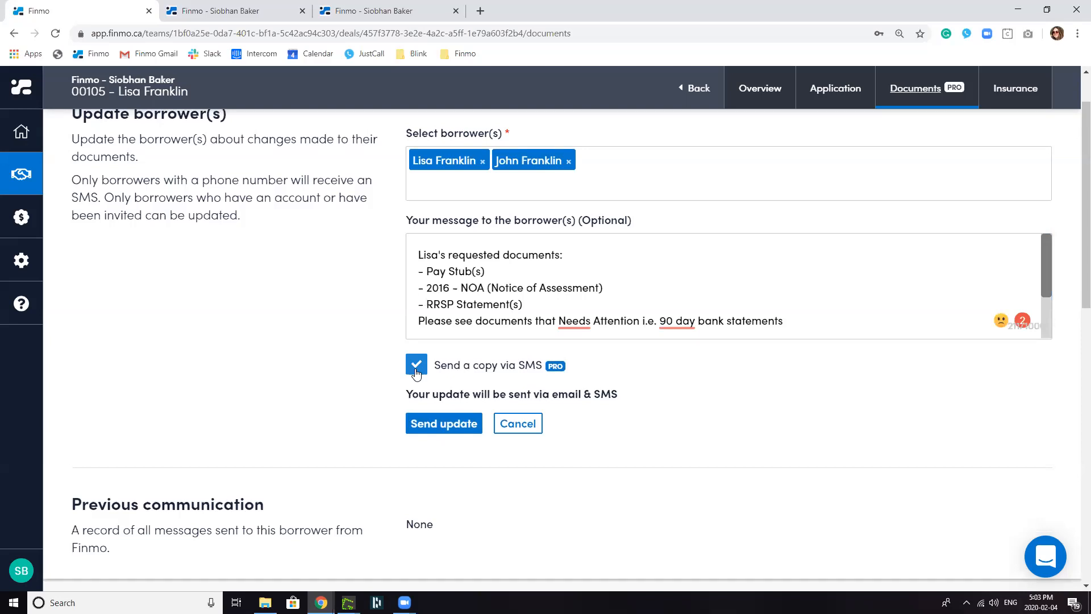
left_click(449, 425)
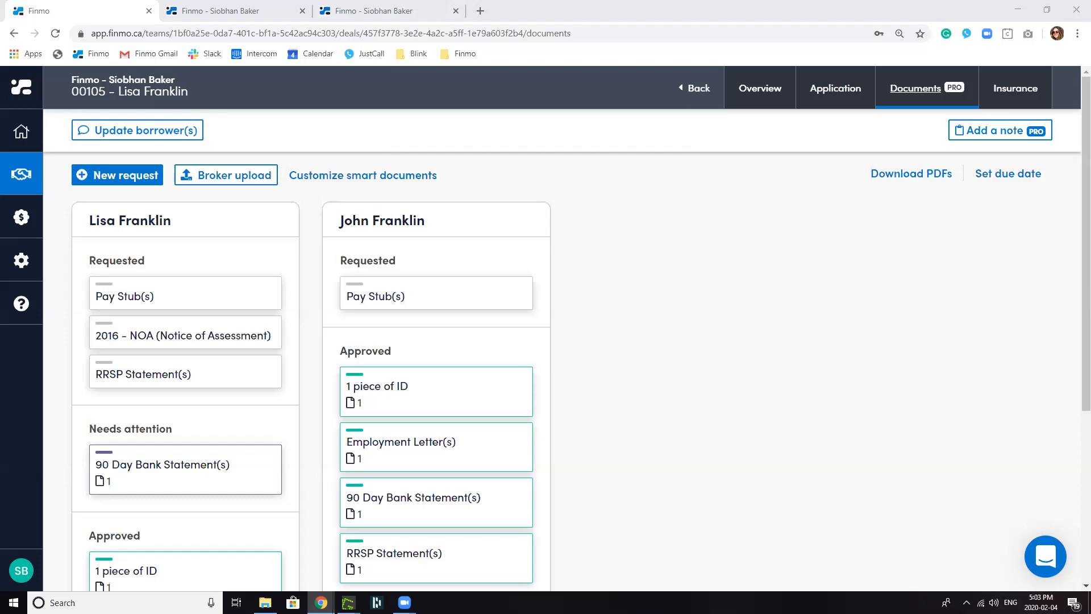
Switch to the Gmail message "Document updates - your mortgage application" and read the listed document requests
left_click_drag(1029, 11, 500, 8)
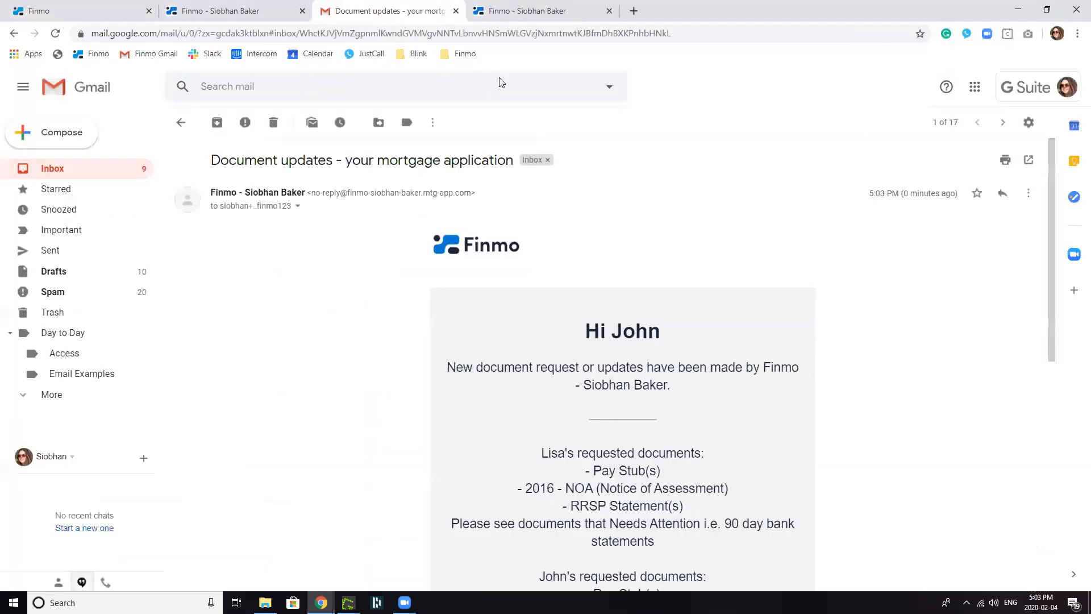
scroll(654, 392, "down", 2)
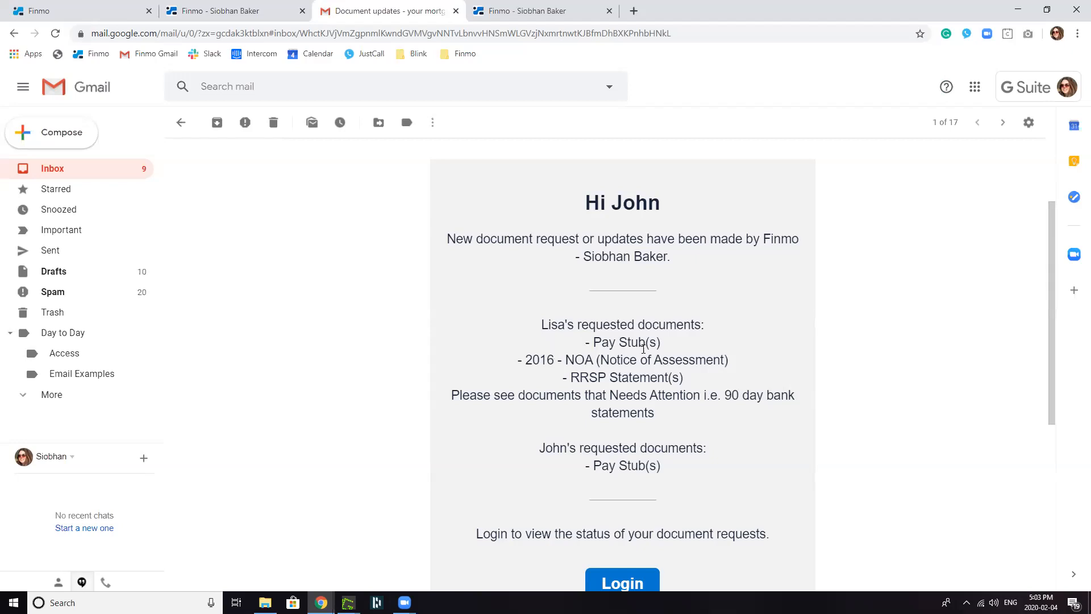
scroll(643, 346, "down", 1)
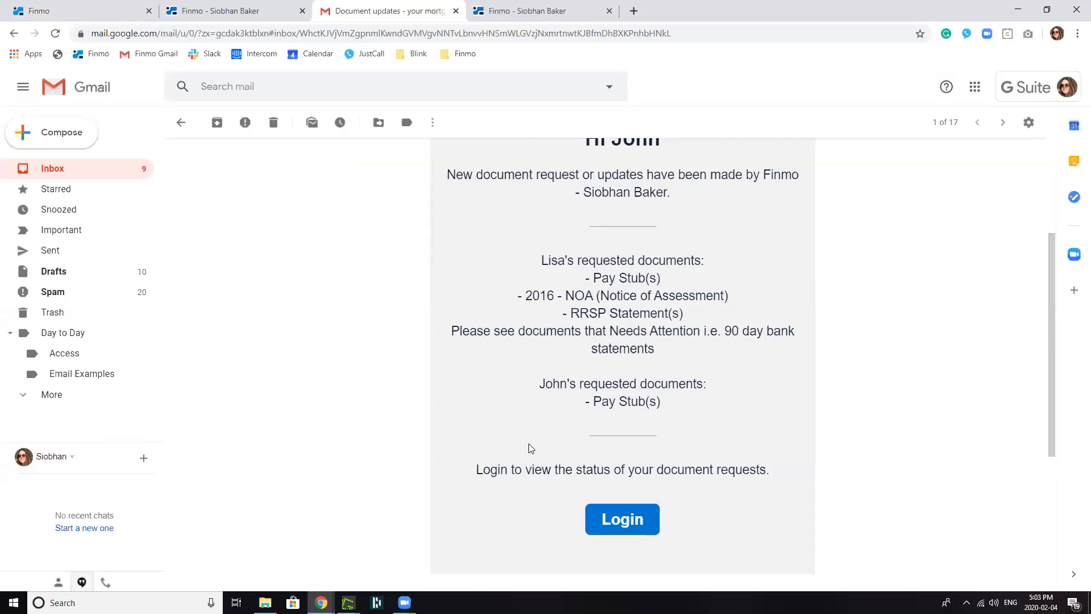
Open the borrower portal through the email's login link and look through the requested documents of the signed-in account
left_click(621, 521)
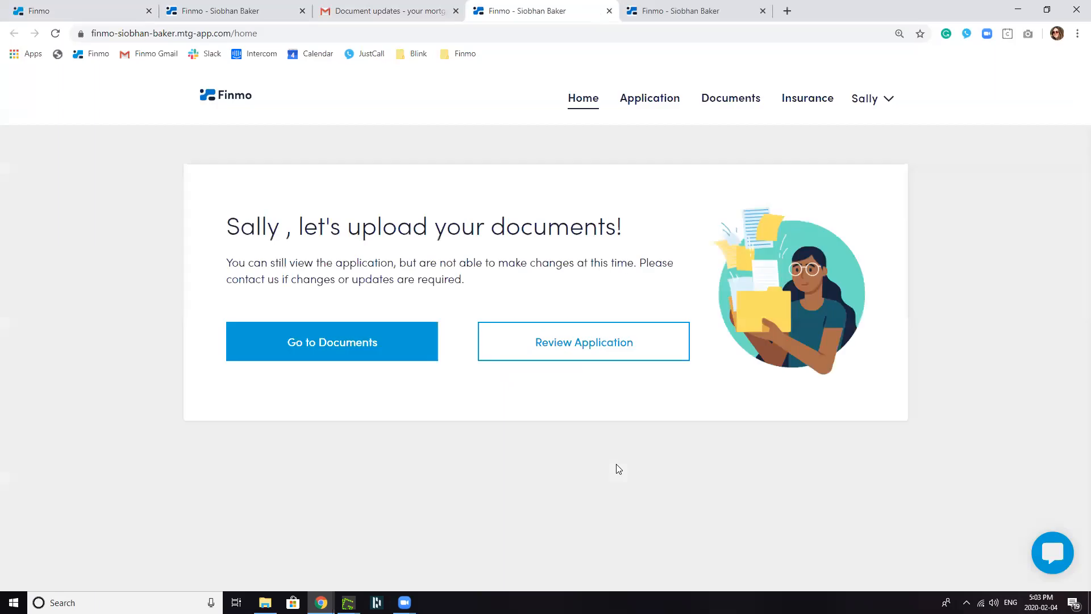
left_click(352, 340)
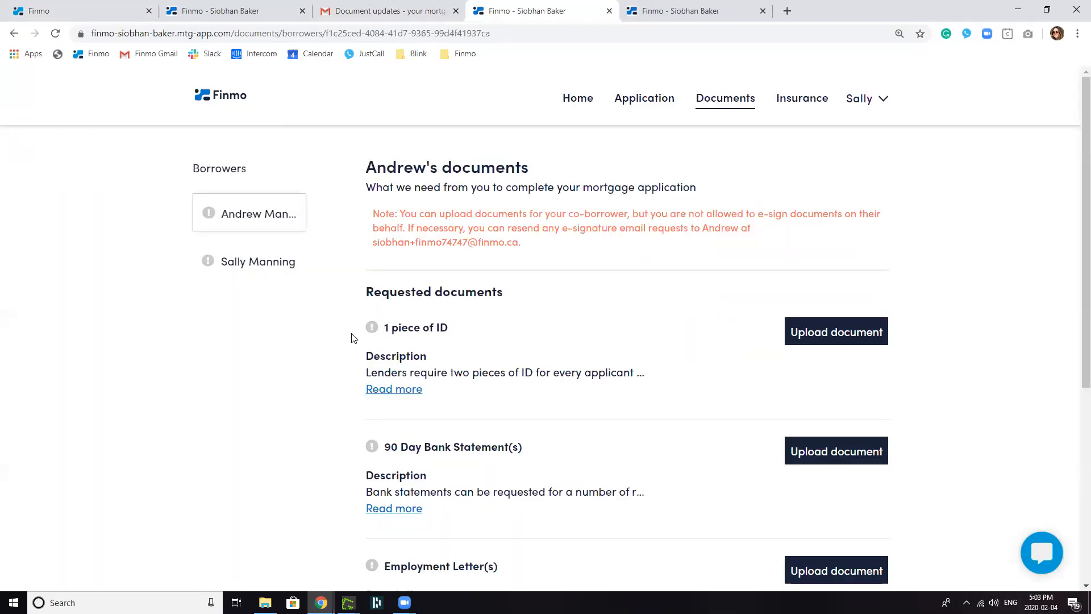
scroll(453, 283, "down", 5)
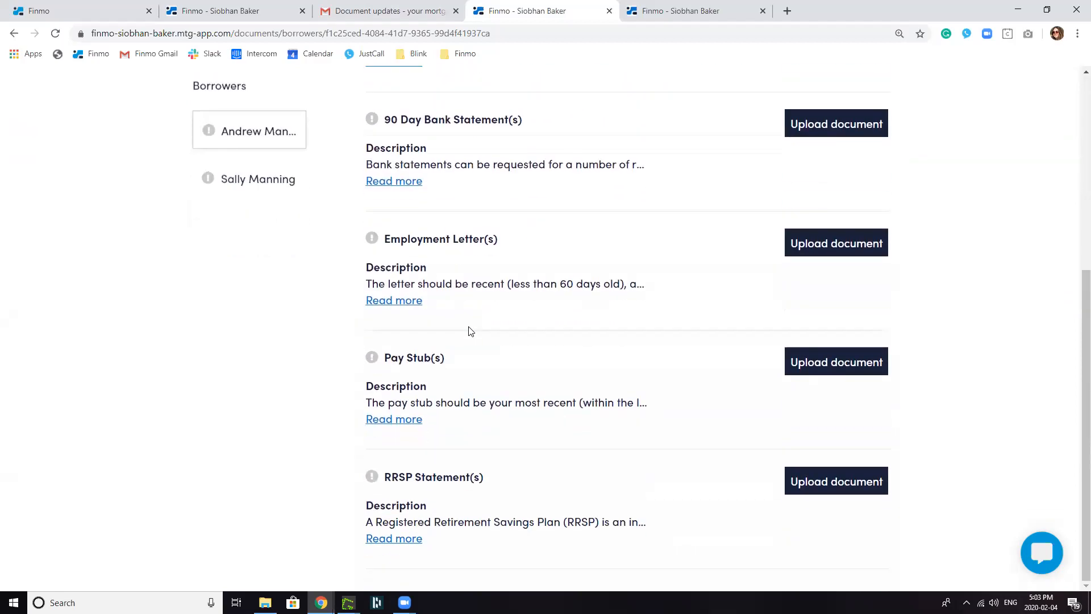
scroll(487, 346, "up", 5)
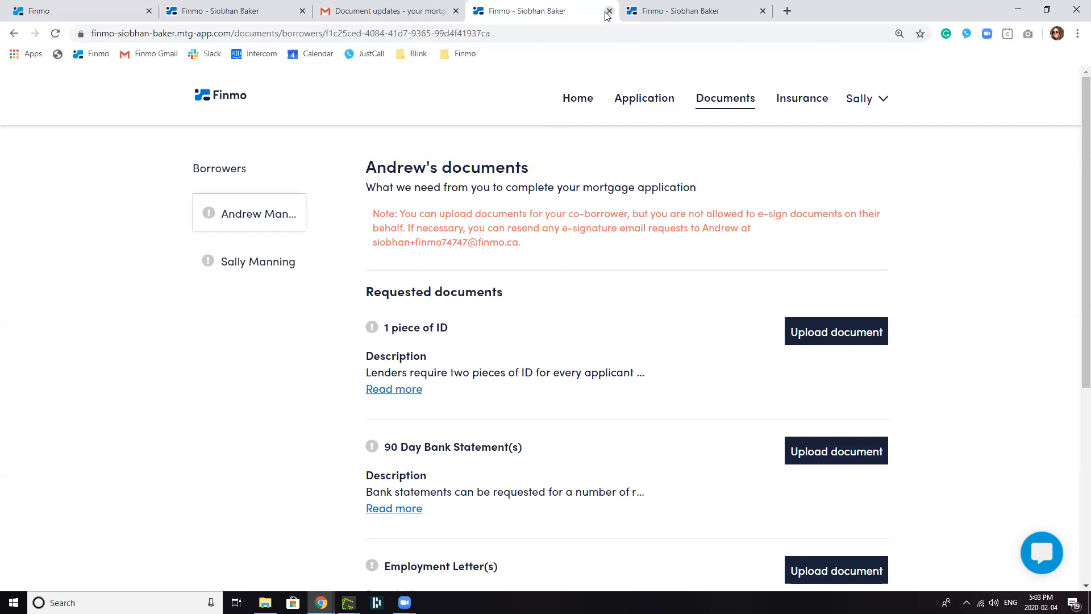
Sign out of the unrelated borrower account in the portal and close its browser tab
left_click(859, 100)
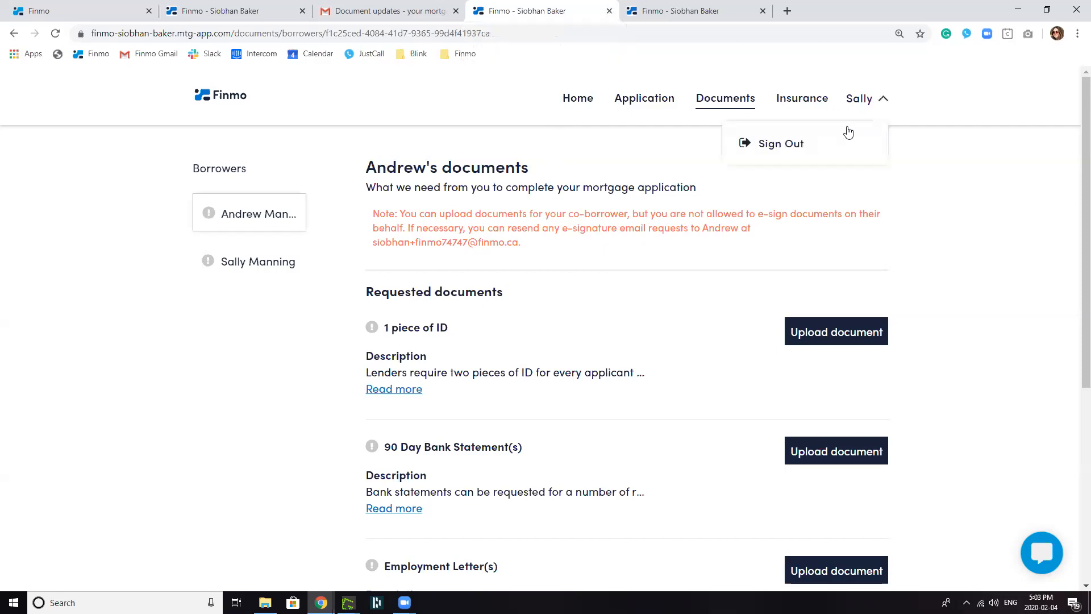
left_click(785, 146)
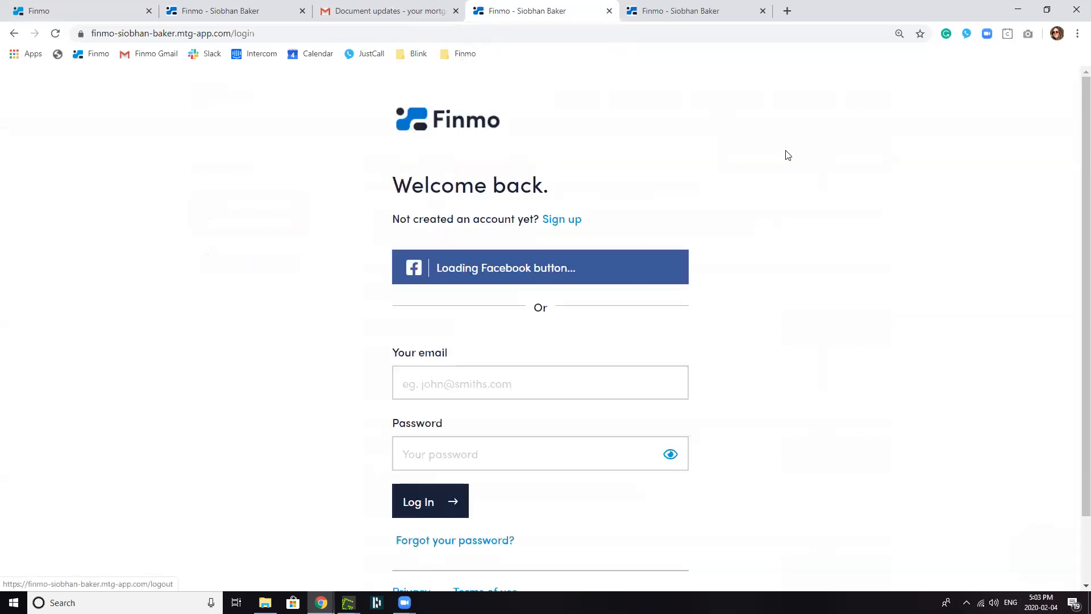
left_click(609, 10)
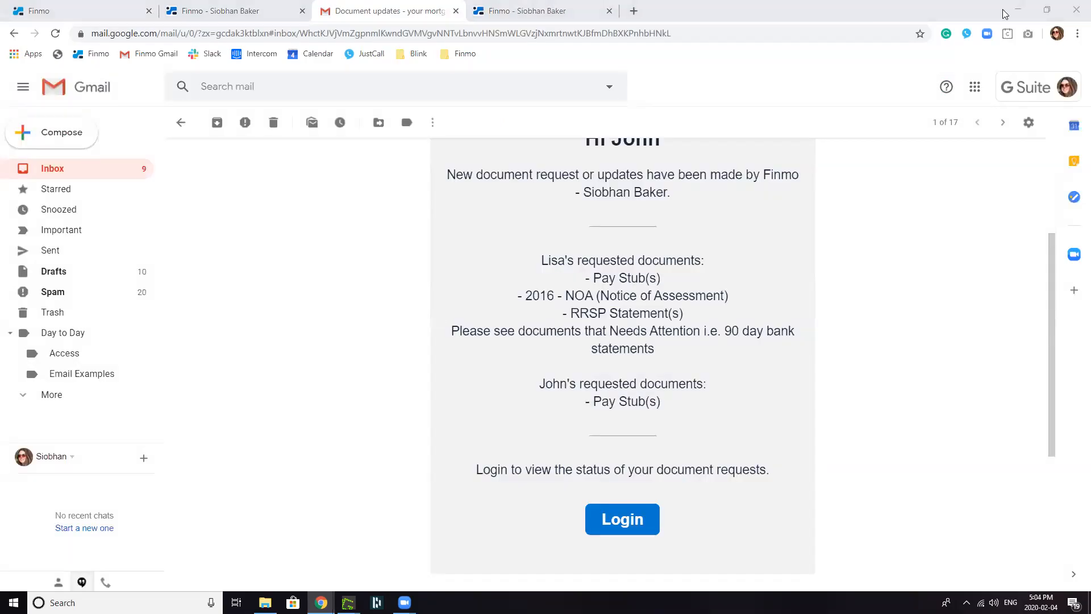
Reopen the portal's login page from the update email and clear the email and password fields
left_click_drag(414, 12, 441, 17)
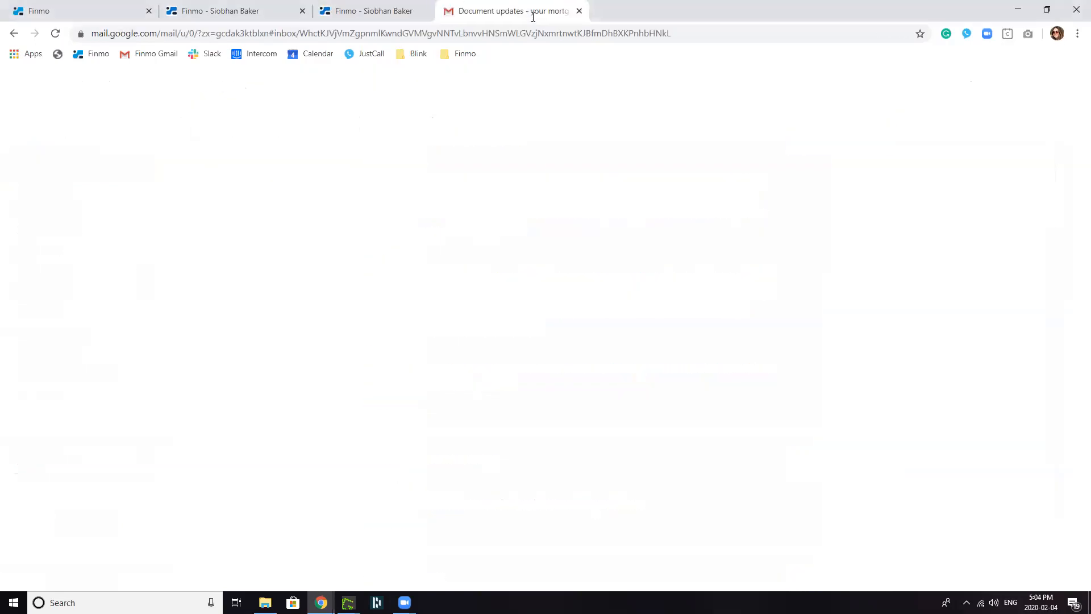
left_click(628, 519)
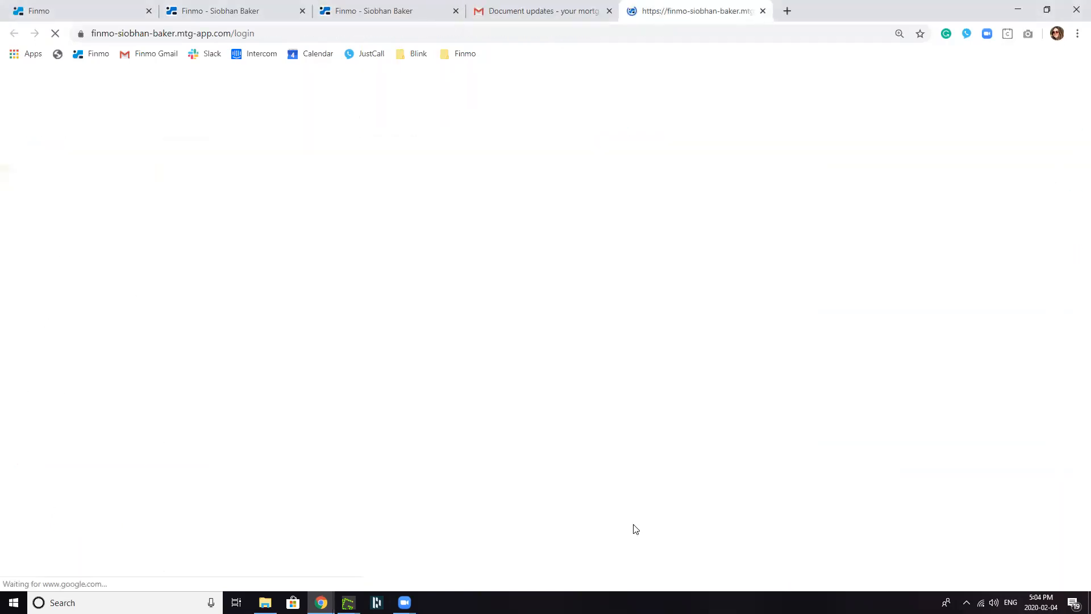
left_click_drag(492, 384, 325, 386)
key("BackSpace")
left_click_drag(483, 384, 237, 384)
key("BackSpace")
left_click(598, 445)
left_click_drag(449, 477, 313, 489)
key("BackSpace")
left_click(636, 447)
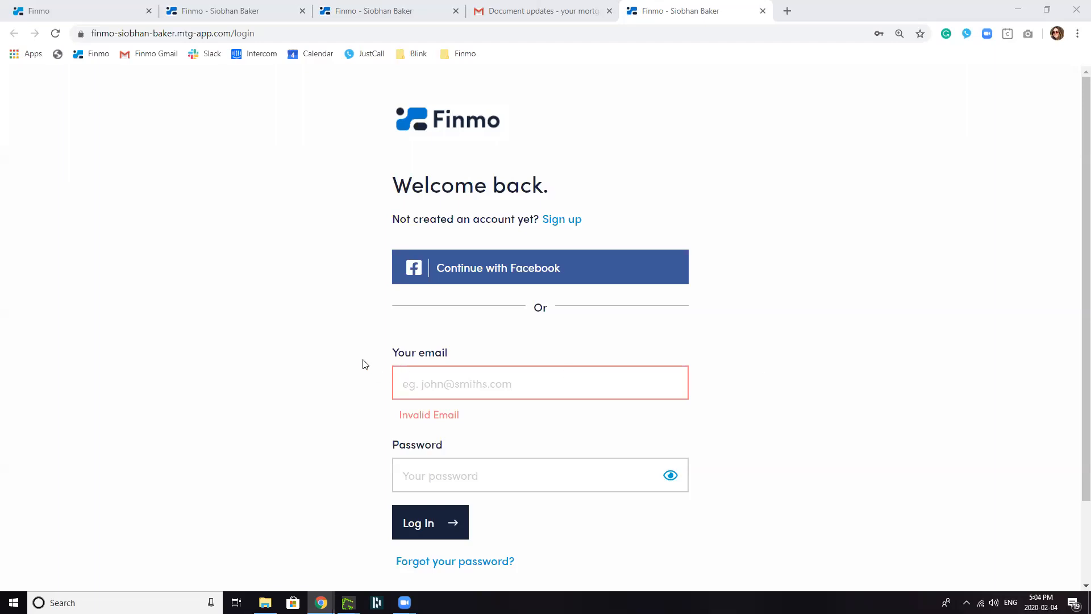
Log in to the borrower portal with the first-listed borrower's email and account password, declining to save the password
left_click(465, 380)
key("ctrl+v")
left_click(498, 455)
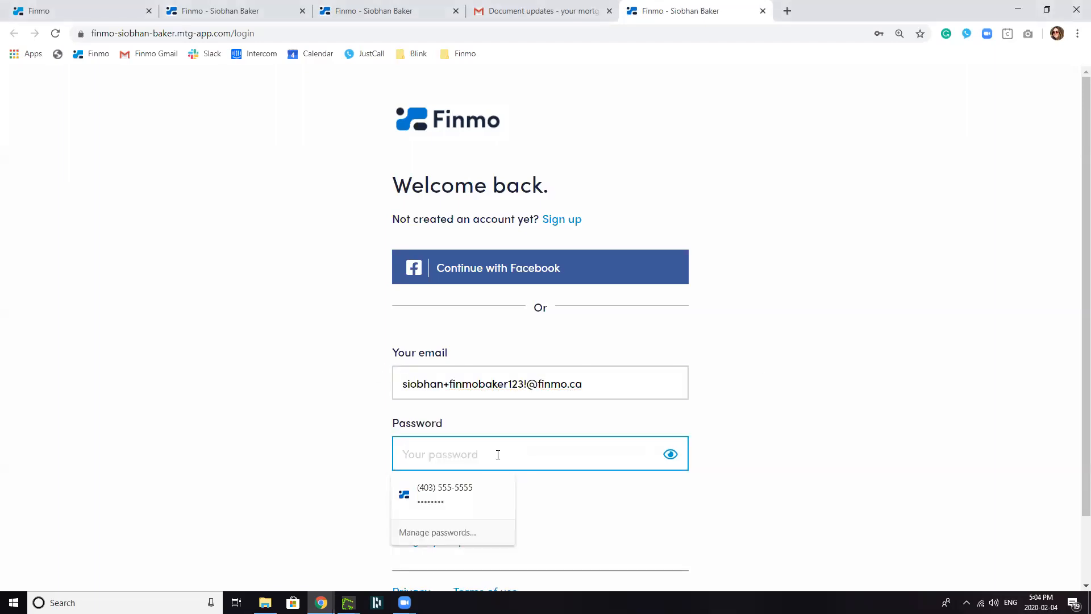
type("••••••••")
key("Return")
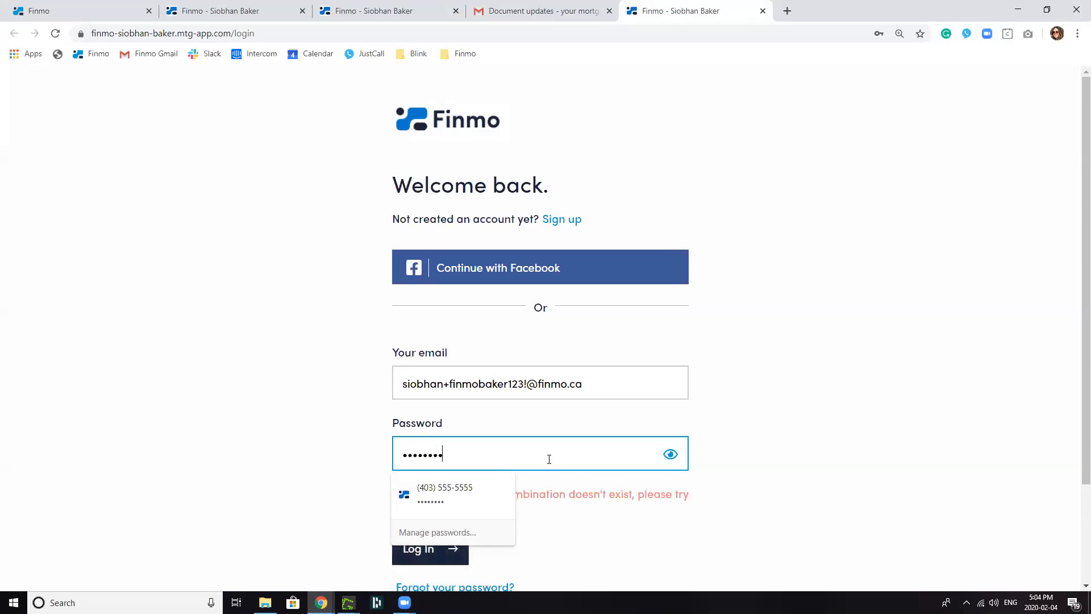
key("Return")
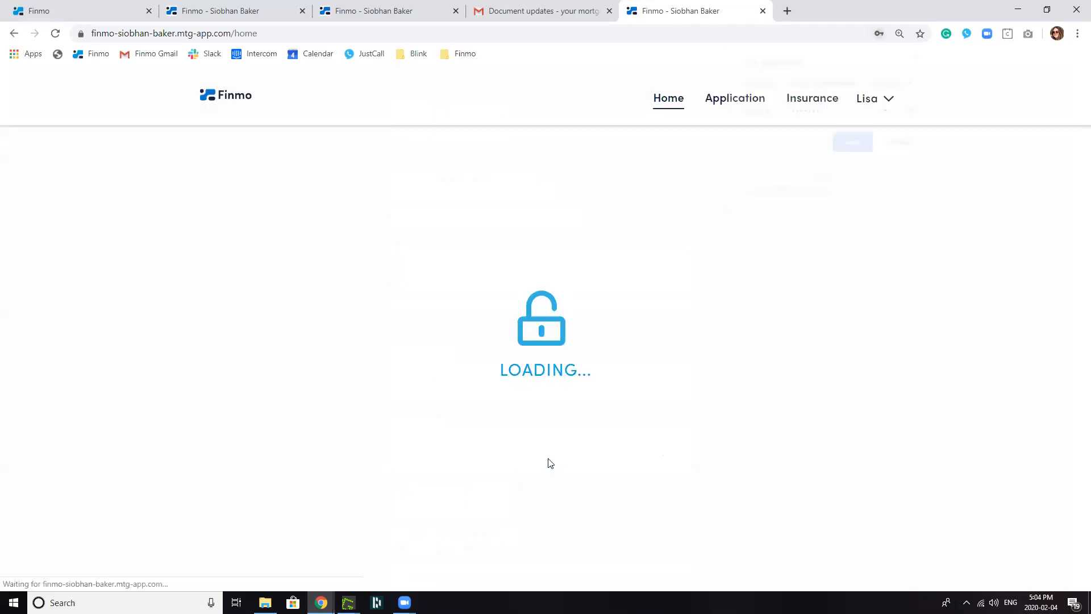
left_click(898, 142)
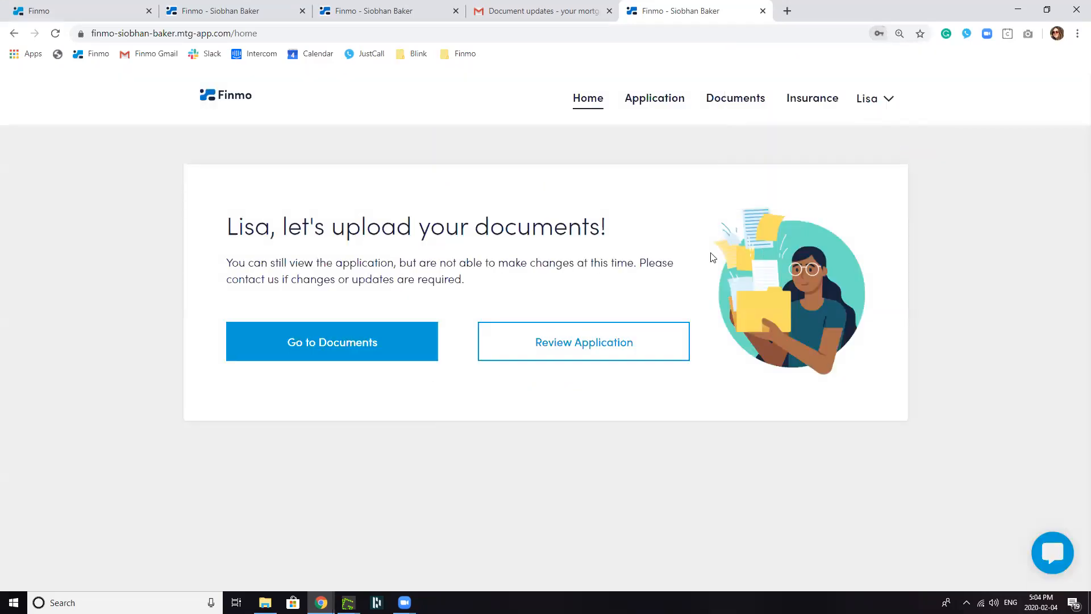
Open the first-listed borrower's documents in the portal and review the requested items and the broker message under Needs attention
left_click(328, 354)
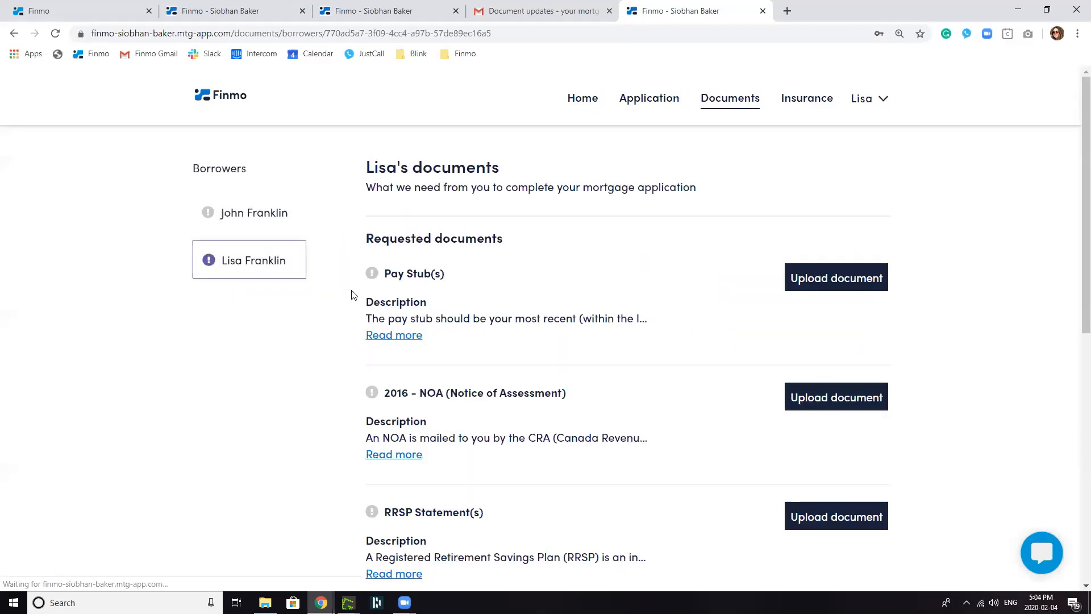
scroll(446, 341, "down", 2)
scroll(449, 345, "down", 1)
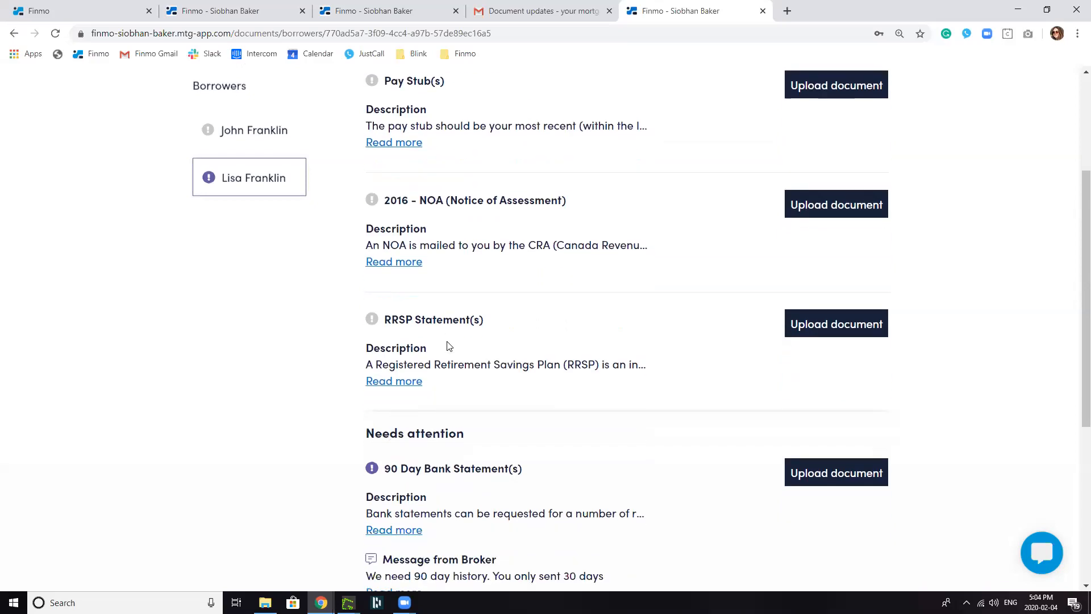
scroll(447, 358, "down", 1)
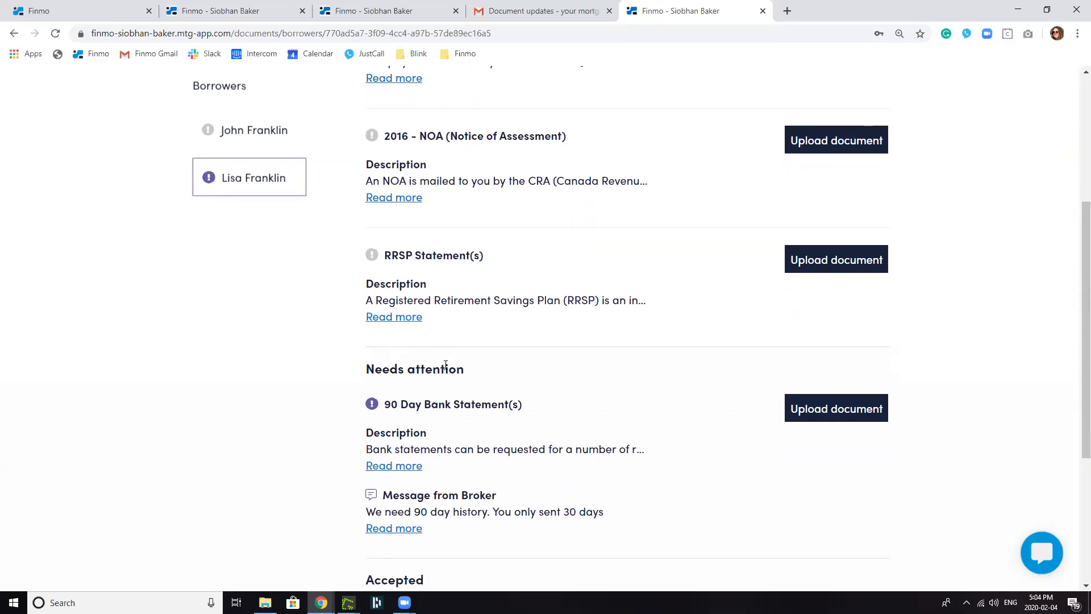
scroll(446, 365, "down", 1)
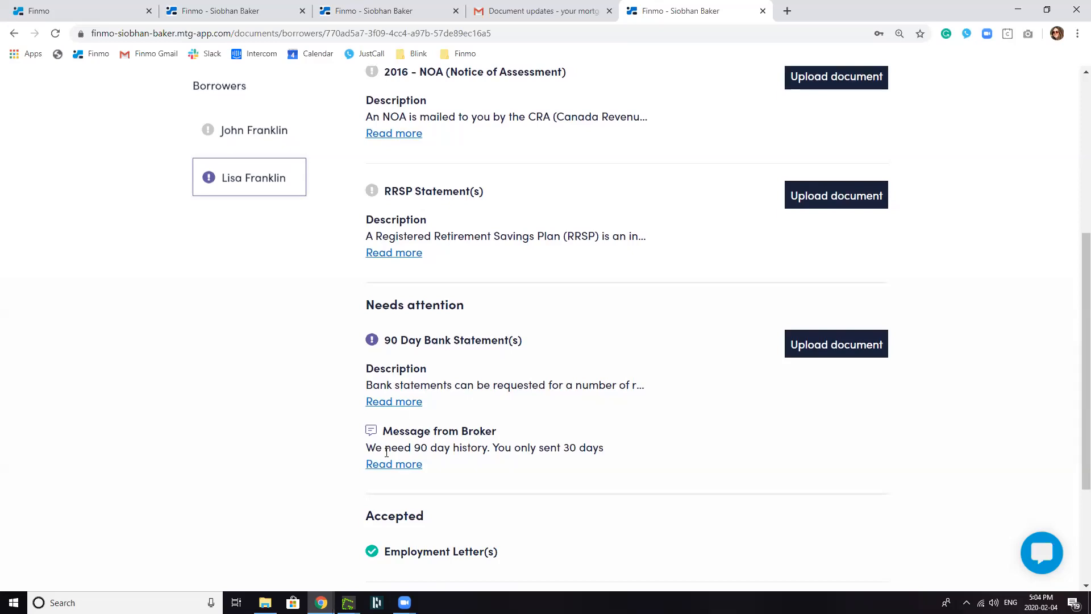
Upload the "image" file for the 90 Day Bank Statement(s) request under Needs attention and submit it
scroll(387, 452, "down", 1)
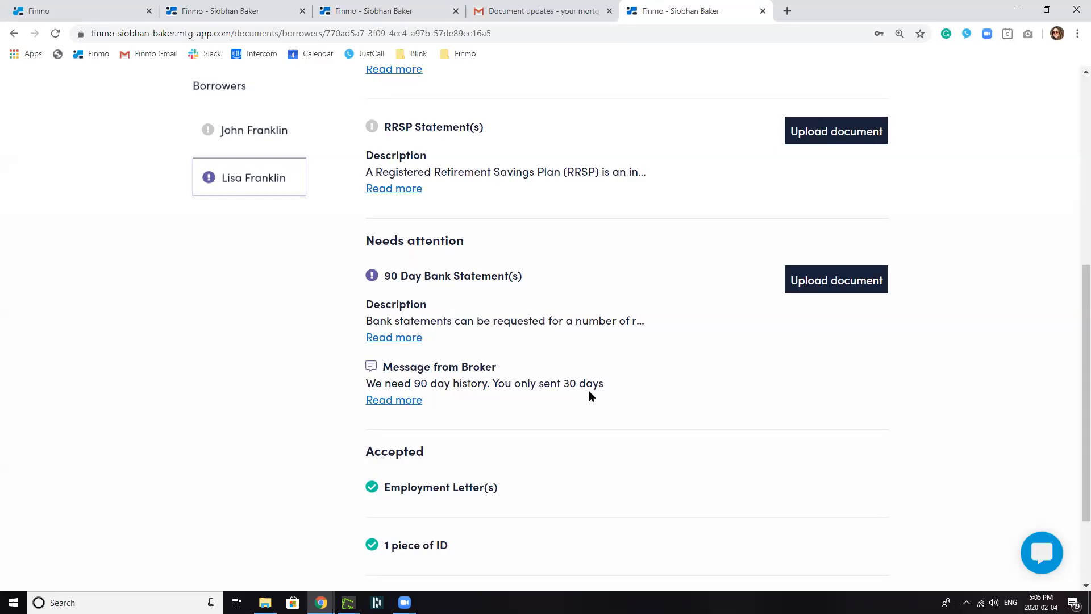
left_click(831, 285)
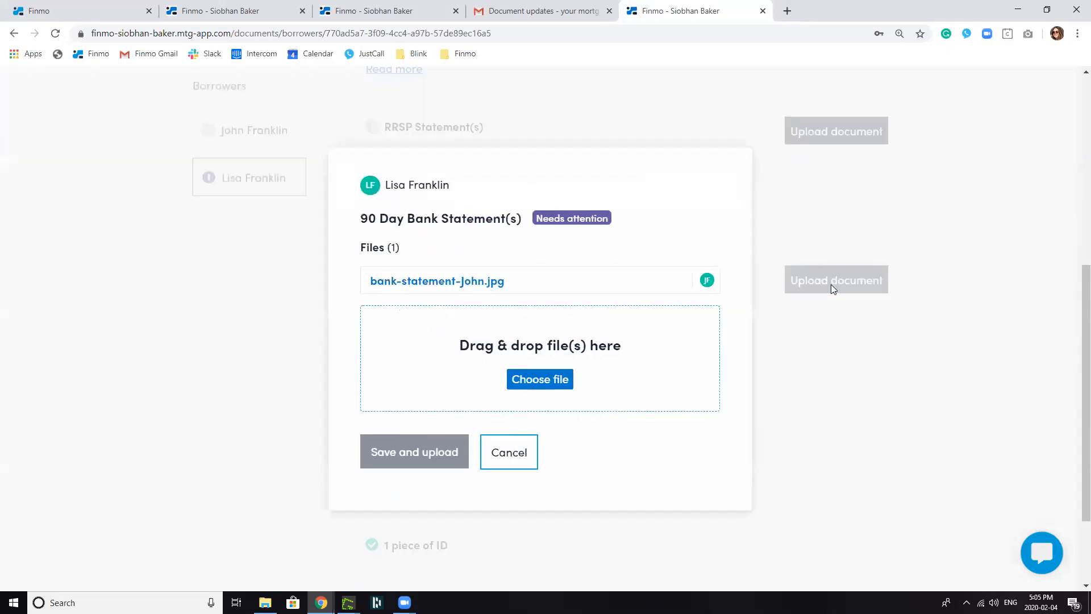
left_click(555, 376)
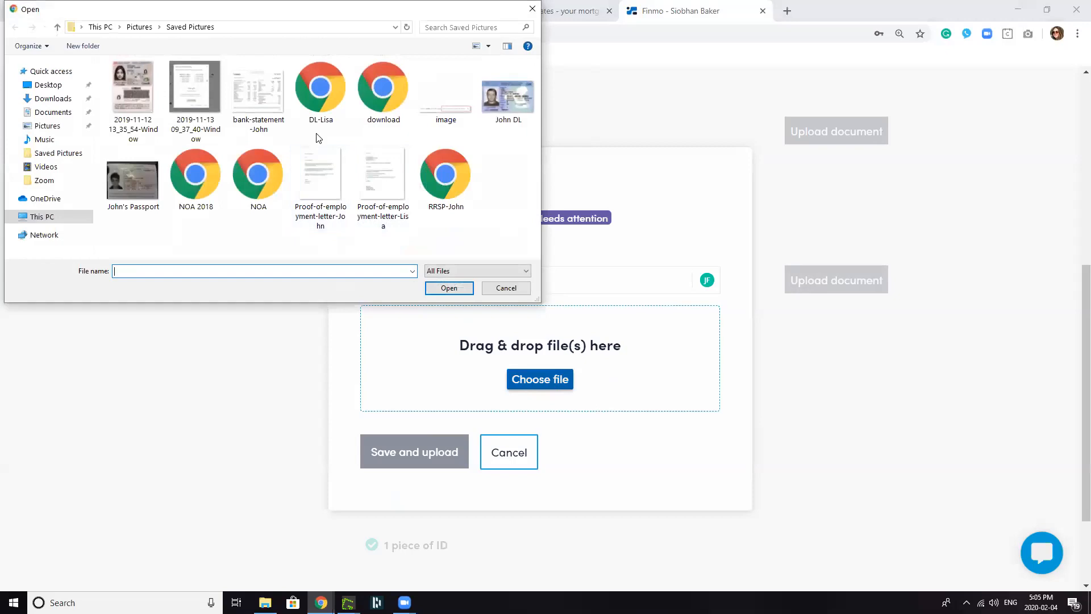
left_click(444, 119)
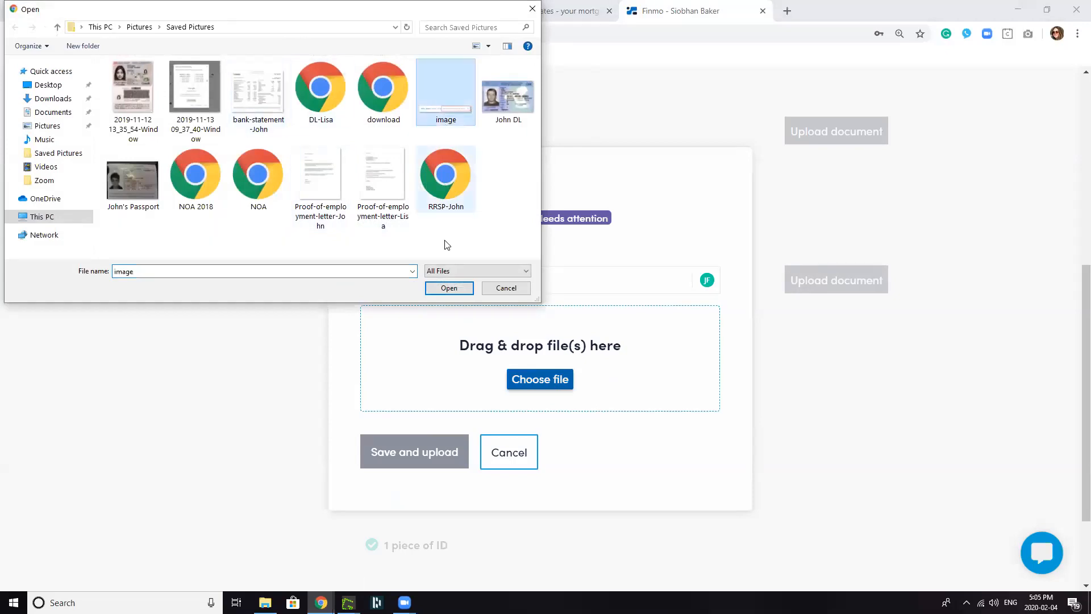
left_click(447, 288)
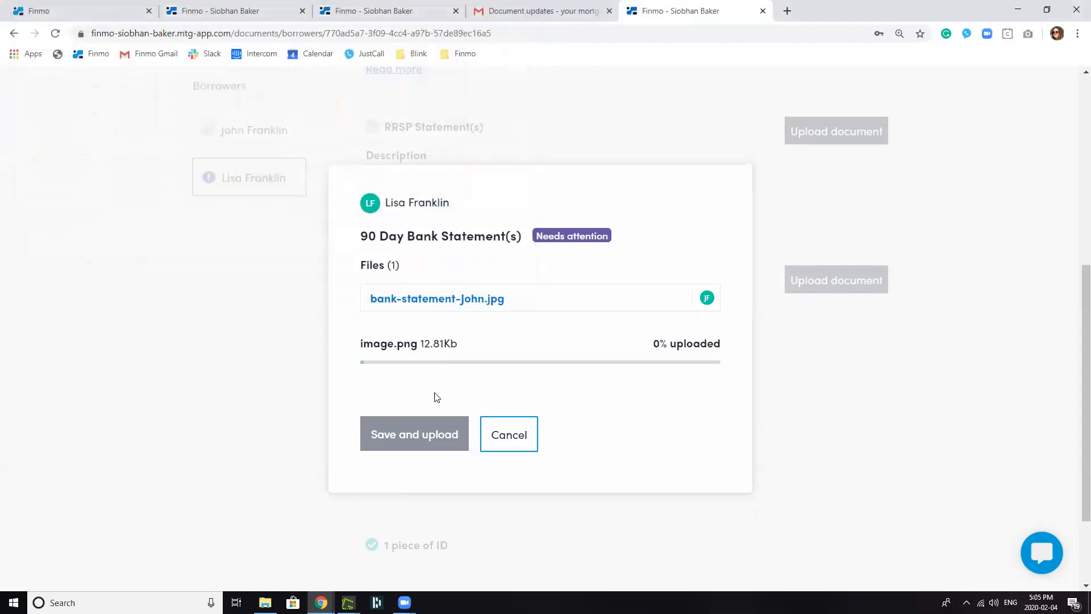
left_click(423, 465)
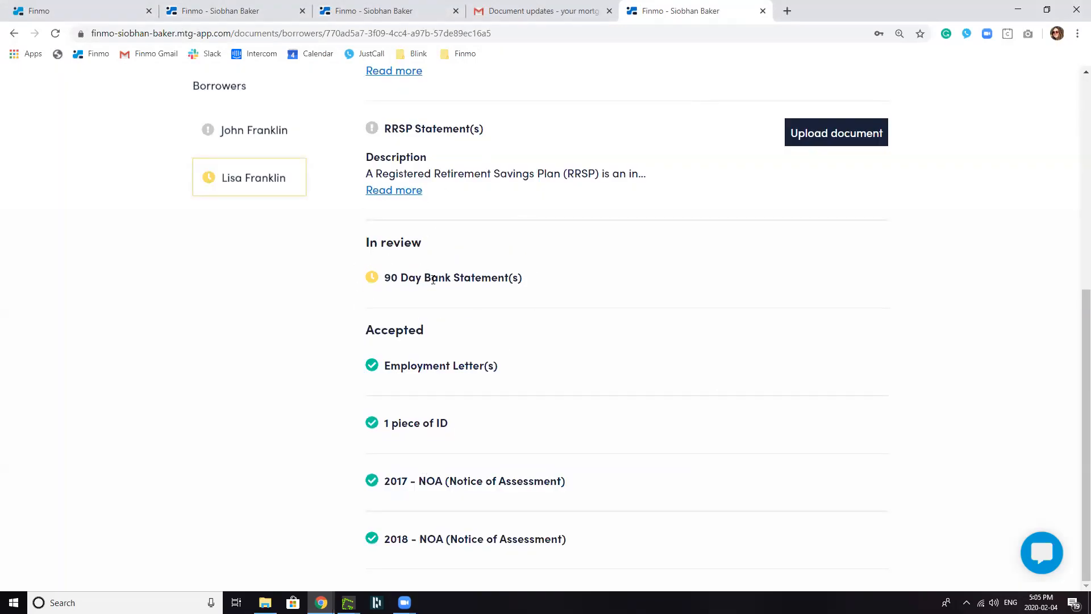
Upload the RRSP file from Saved Pictures for the requested RRSP Statement(s) and submit it
scroll(433, 279, "up", 1)
scroll(449, 295, "up", 2)
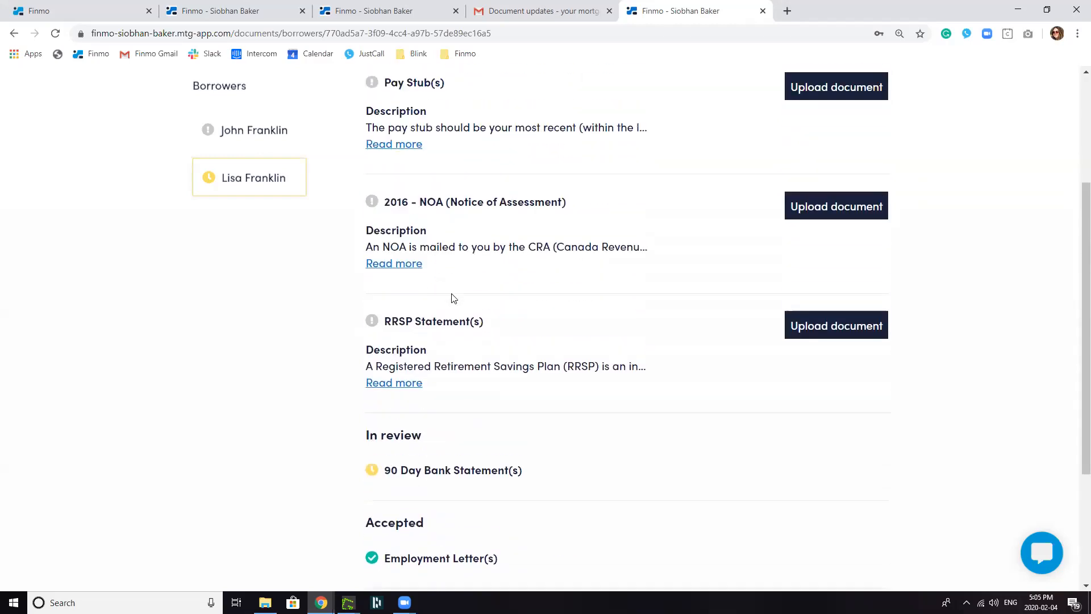
left_click(868, 328)
left_click(542, 360)
left_click(445, 188)
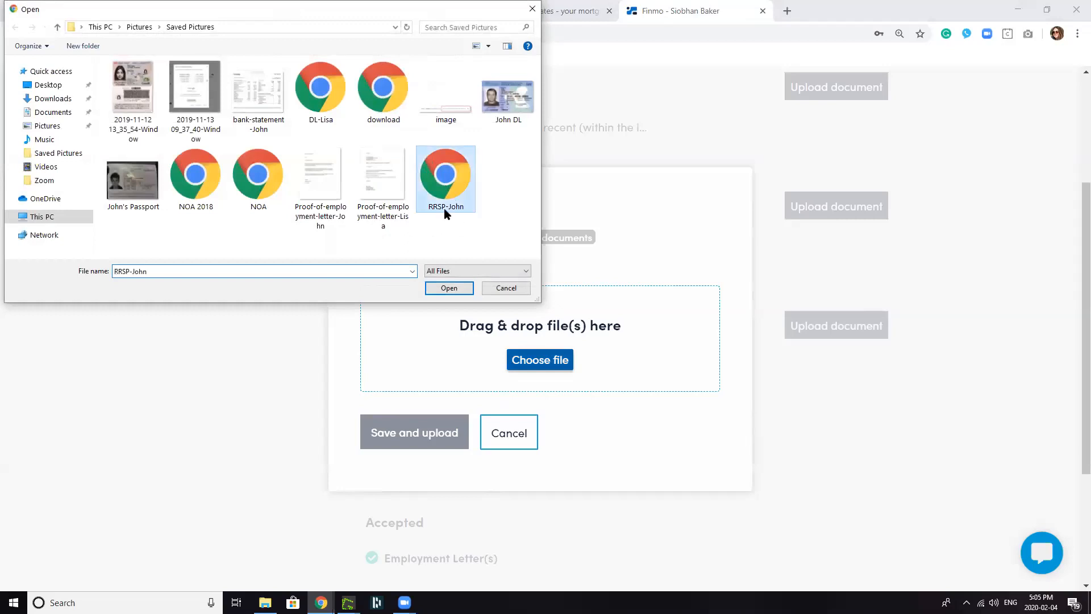
left_click(449, 288)
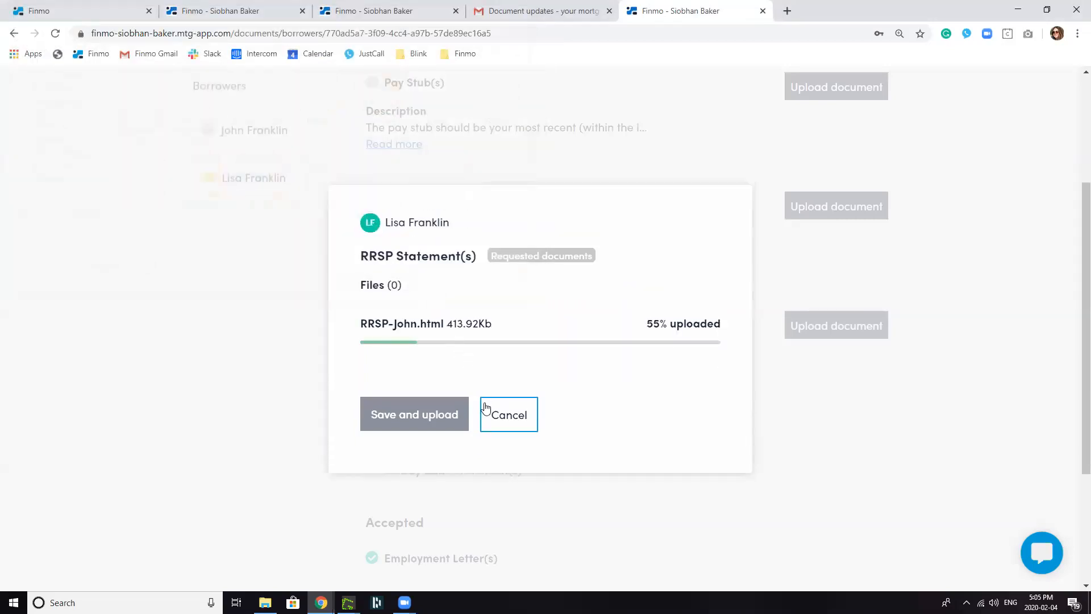
left_click(401, 455)
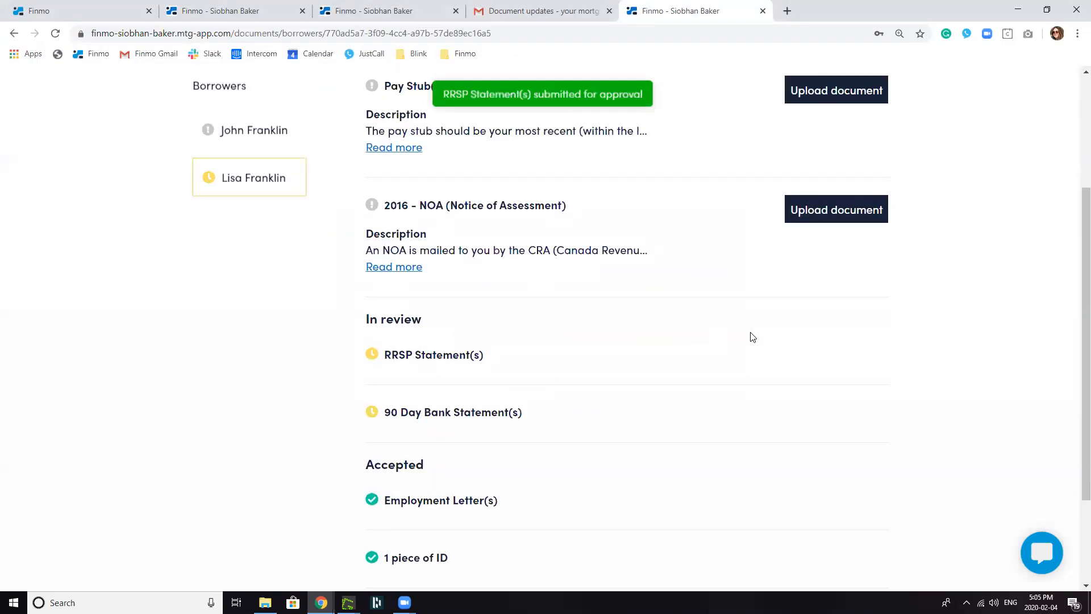
Upload the DL HTML file from Saved Pictures for the requested Pay Stub(s) and submit it
left_click(830, 220)
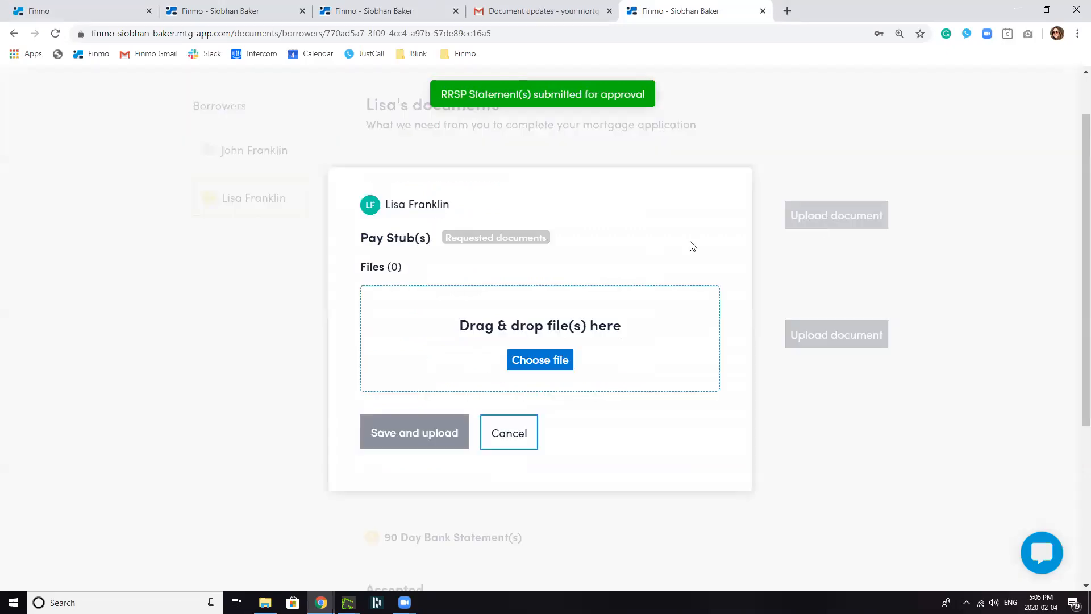
left_click(518, 368)
left_click(446, 97)
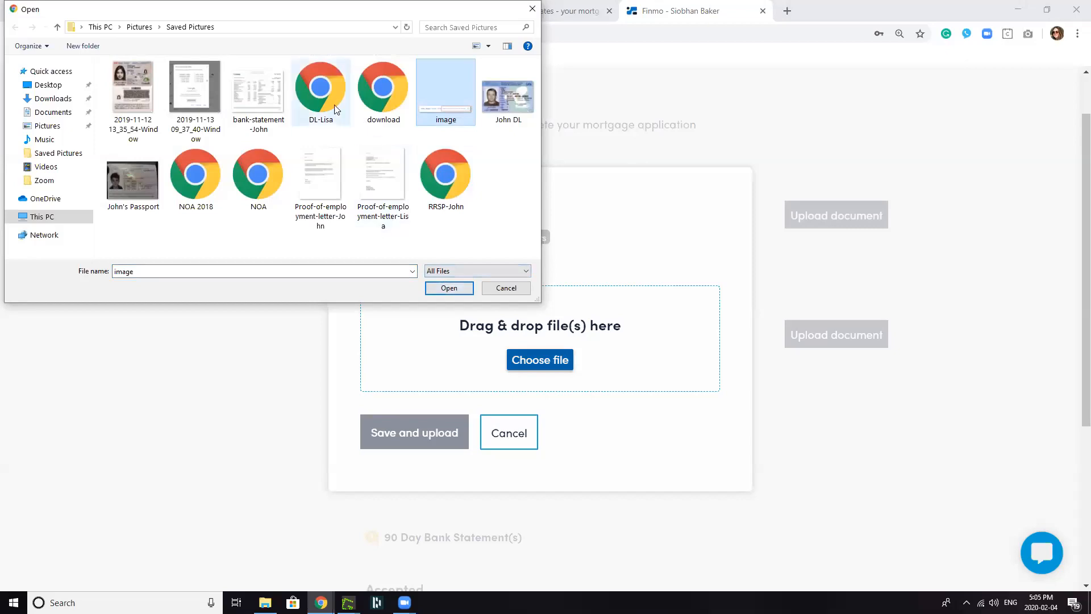
left_click(321, 91)
left_click(446, 288)
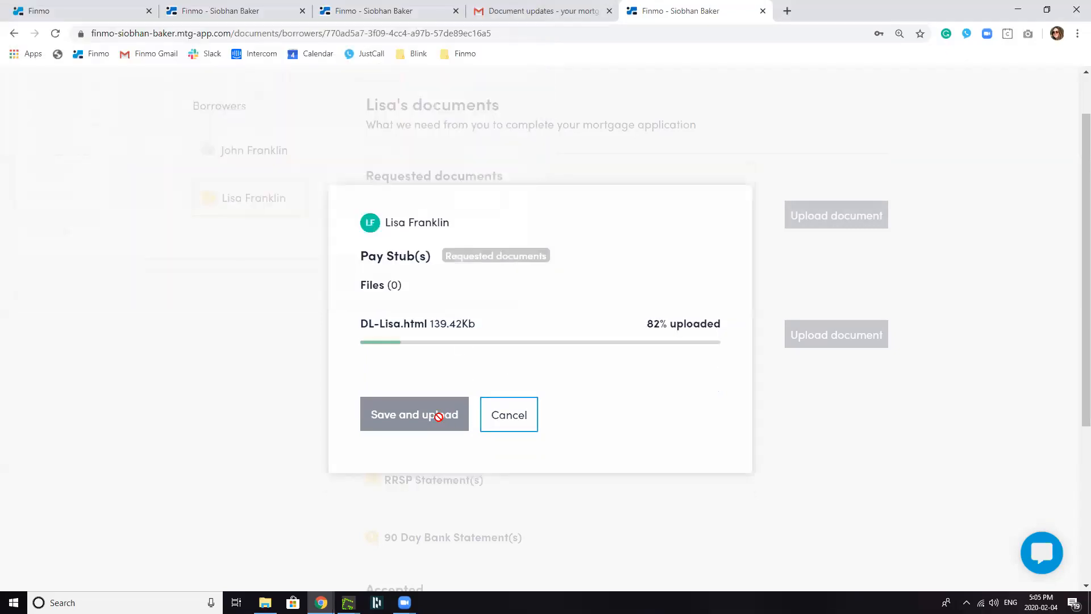
left_click(418, 448)
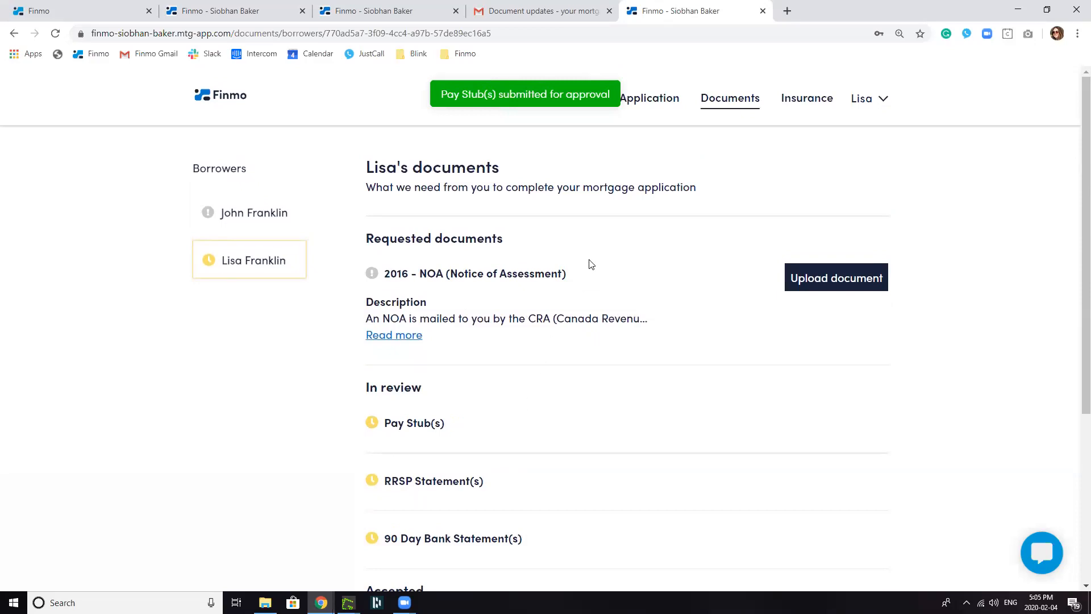
Review the document statuses of the logged-in borrower, and open the co-borrower's documents to check theirs
scroll(489, 301, "down", 3)
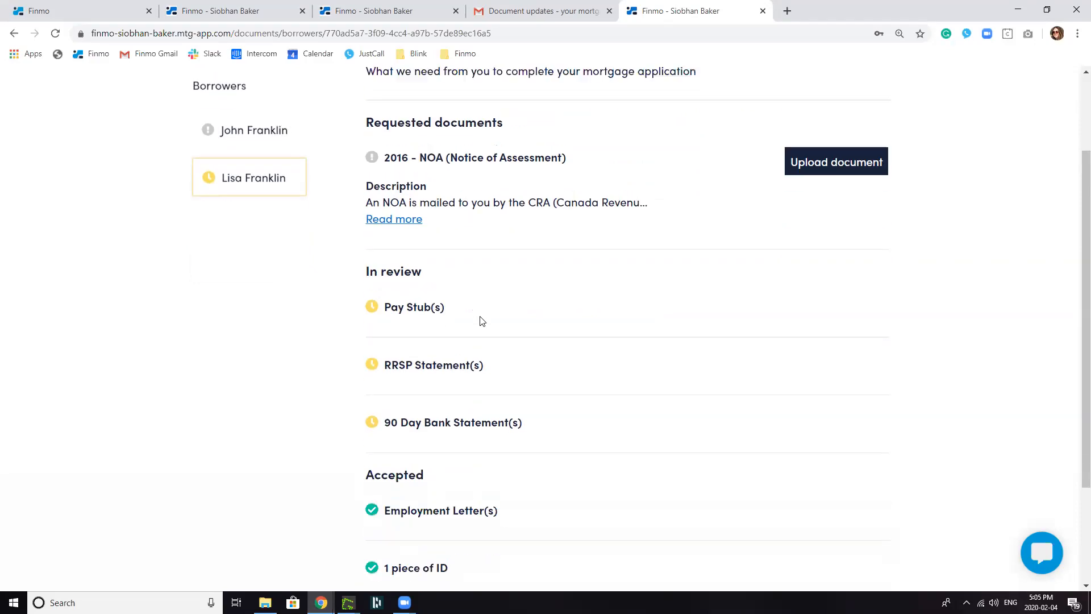
scroll(471, 377, "down", 1)
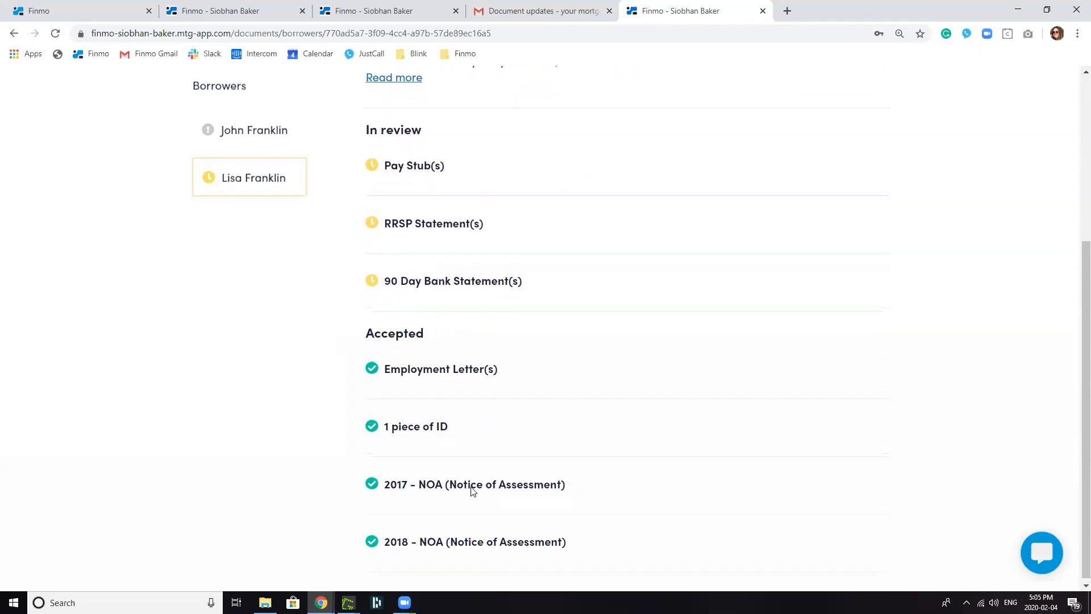
scroll(473, 487, "up", 4)
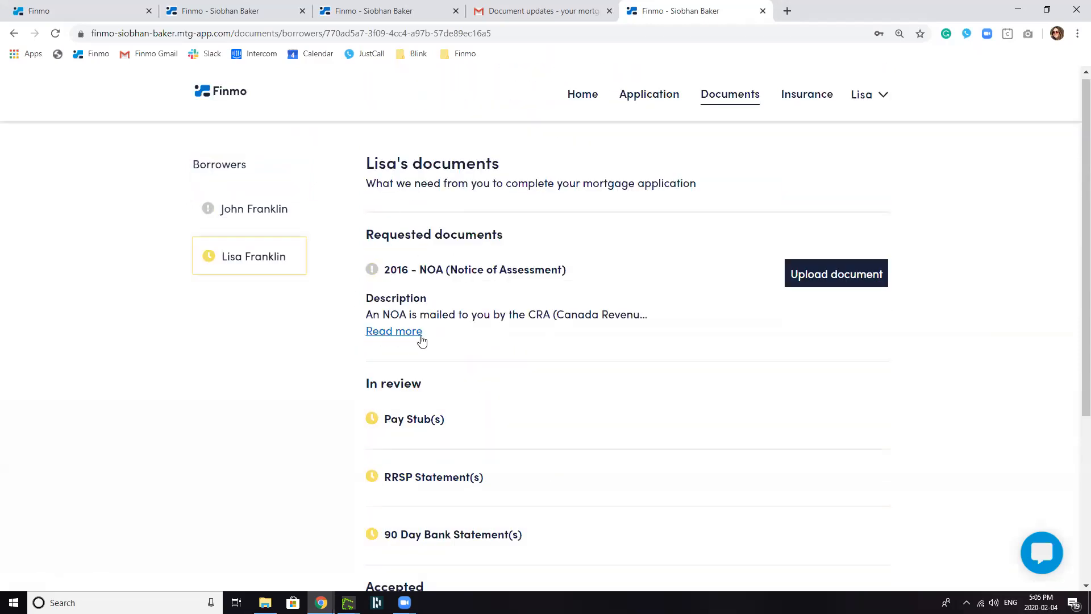
left_click(239, 217)
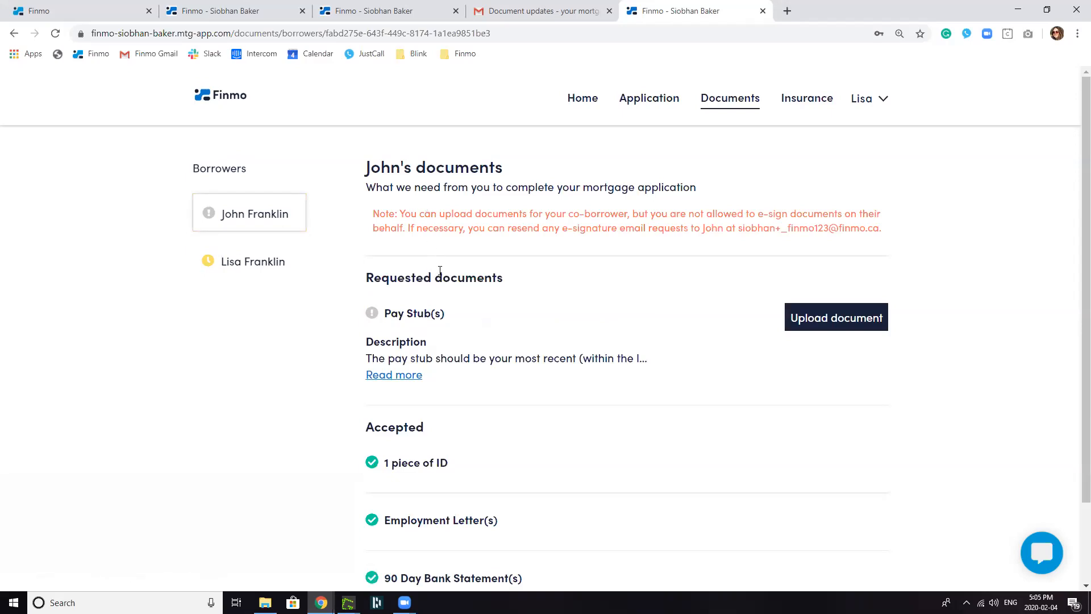
scroll(405, 333, "down", 1)
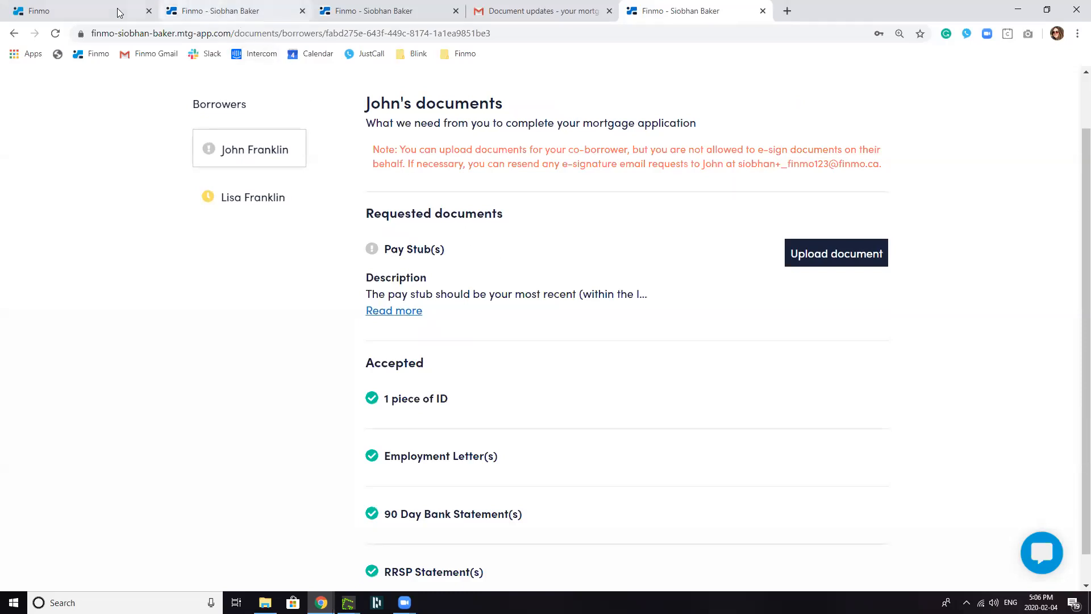
Reload the broker's deal documents and approve the first-listed borrower's 90 Day Bank Statement(s), Pay Stub(s) and RRSP Statement(s)
left_click(94, 12)
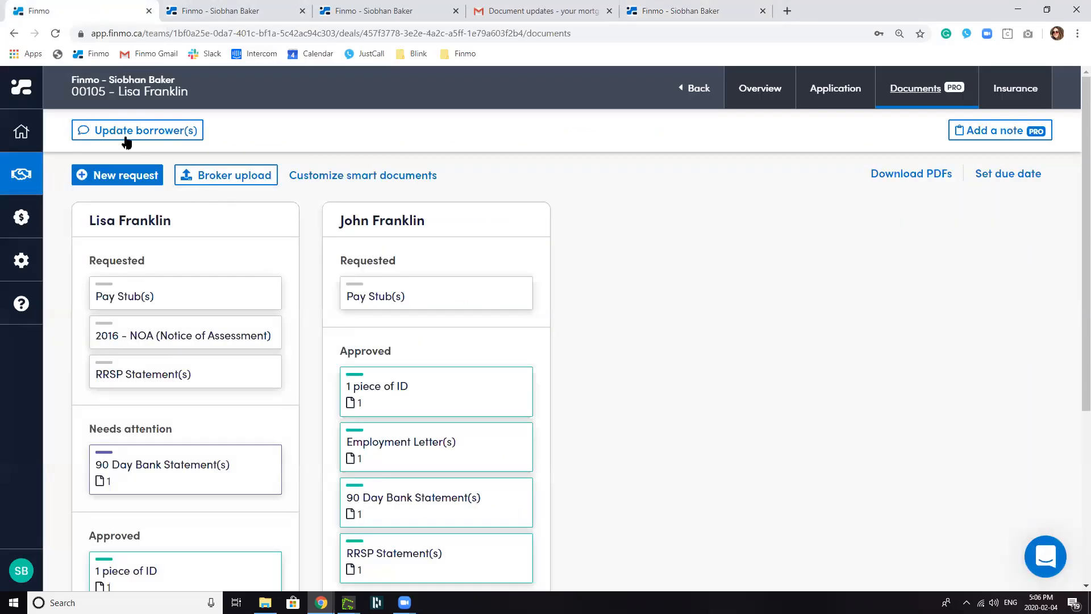
left_click(55, 35)
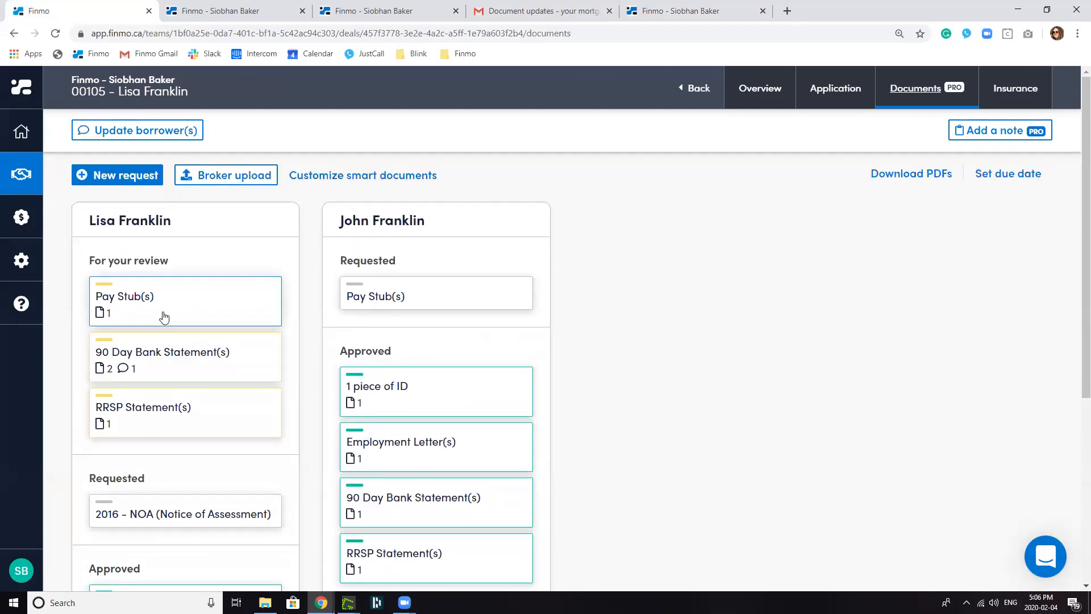
left_click(150, 370)
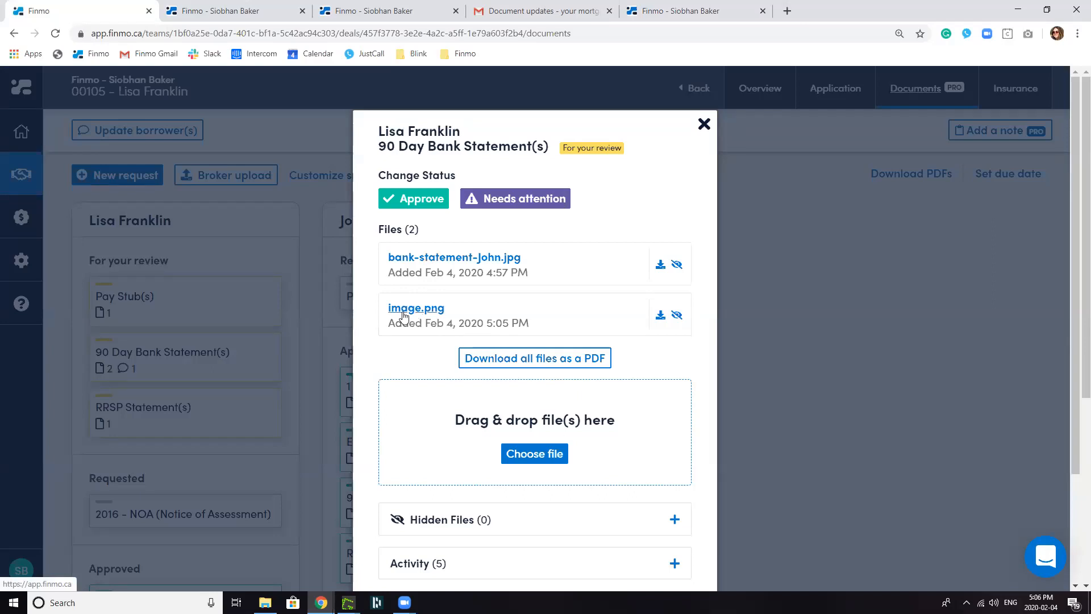
left_click(413, 202)
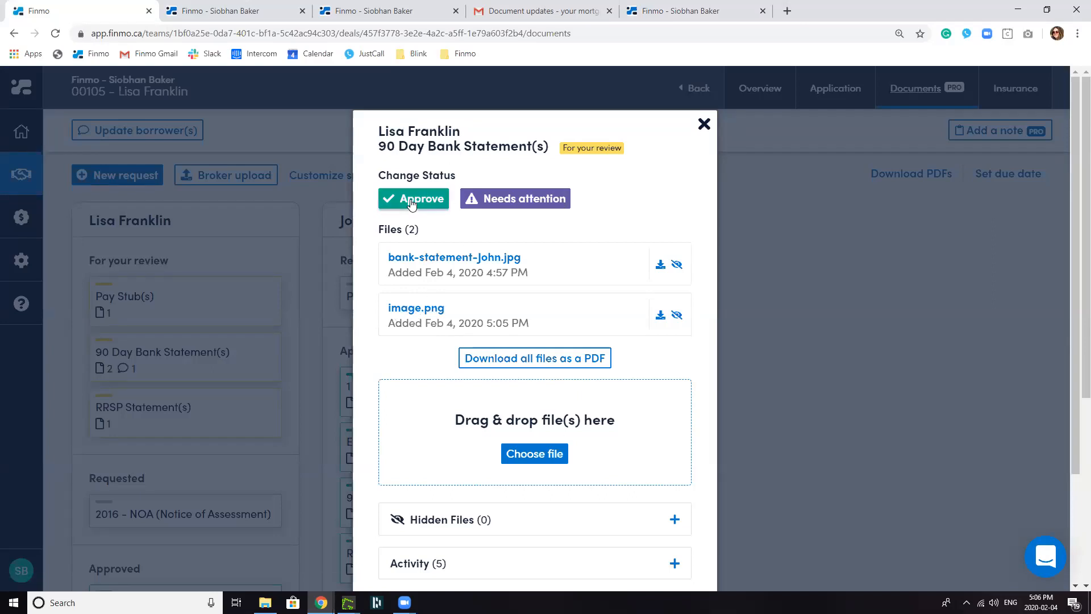
left_click(170, 301)
left_click(405, 201)
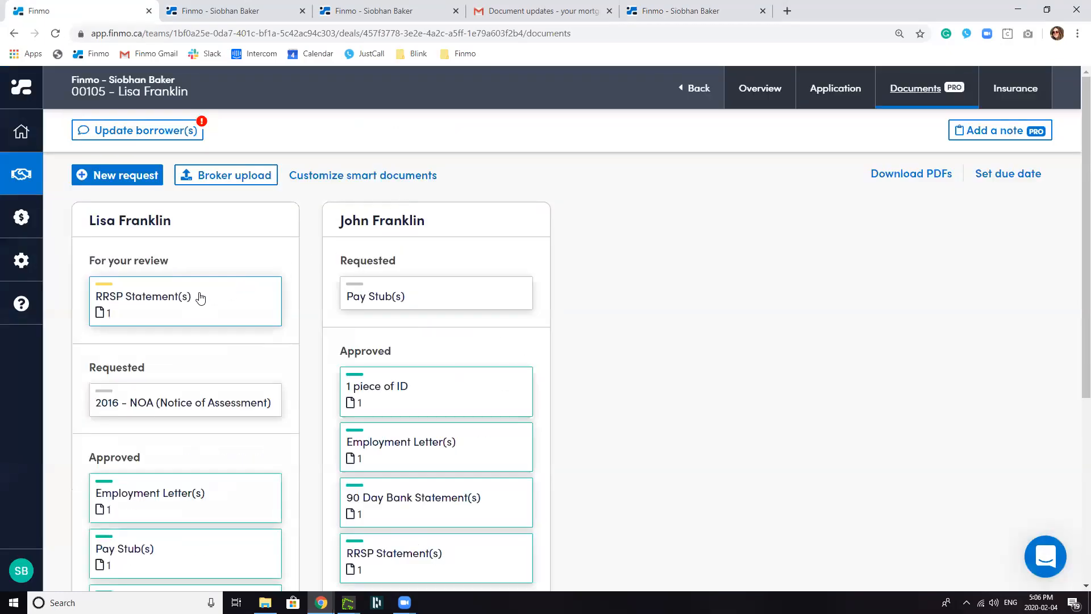
left_click(202, 298)
left_click(403, 203)
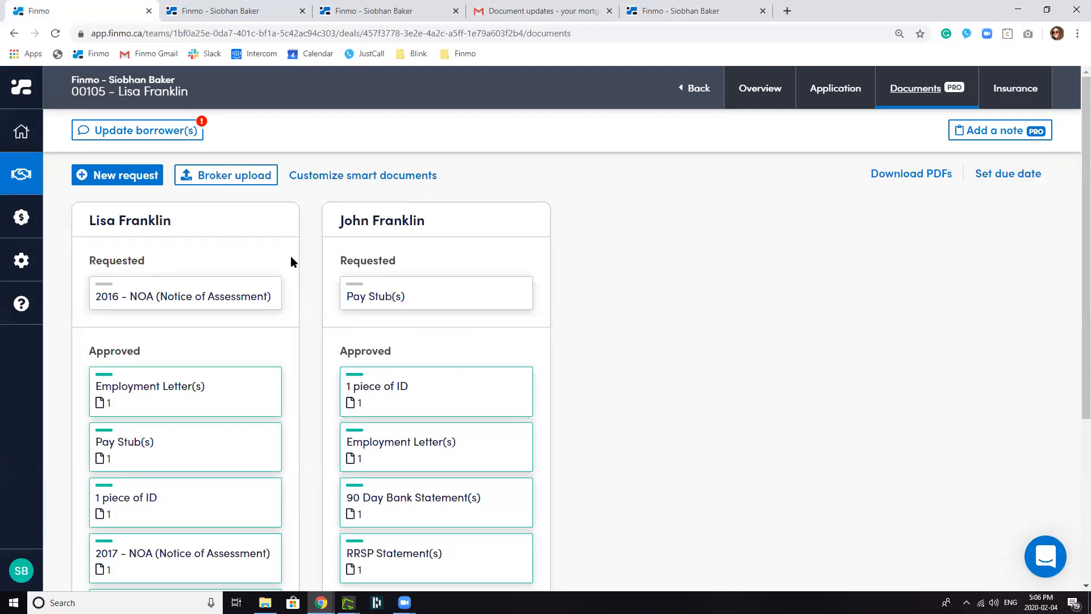
Download all files of the first-listed borrower's approved 90 Day Bank Statement(s) as a PDF, and dismiss the request and download notice
scroll(276, 272, "down", 2)
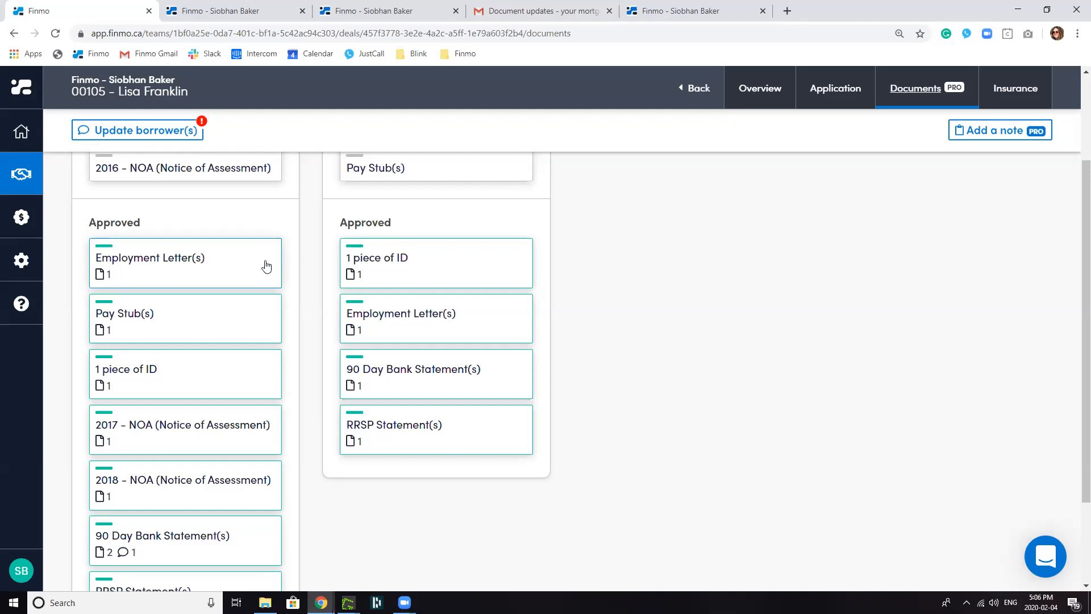
scroll(266, 267, "down", 2)
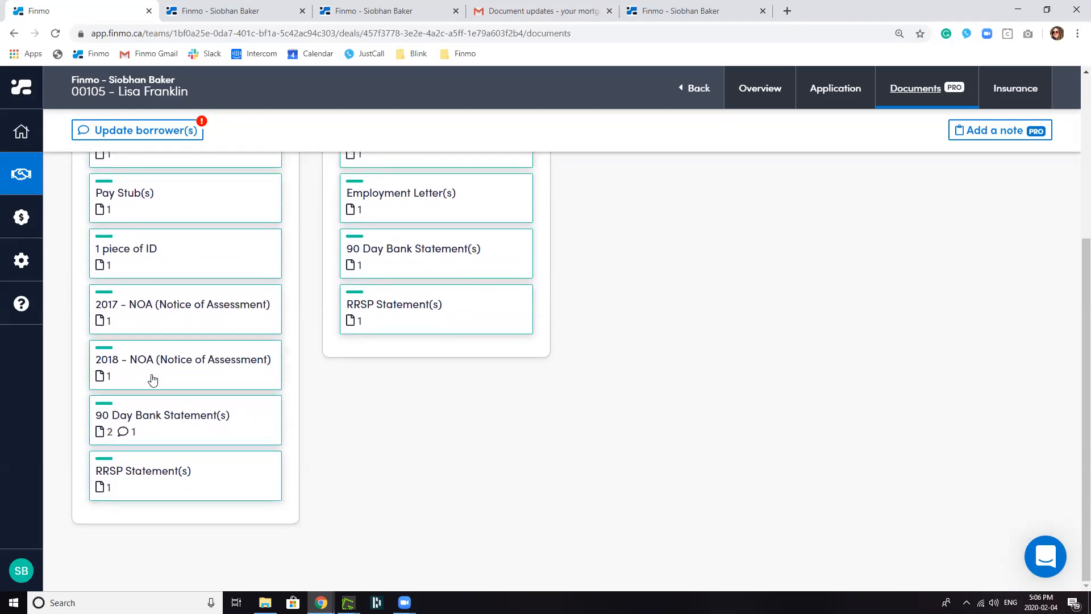
scroll(153, 288, "up", 1)
scroll(151, 296, "down", 1)
left_click(165, 427)
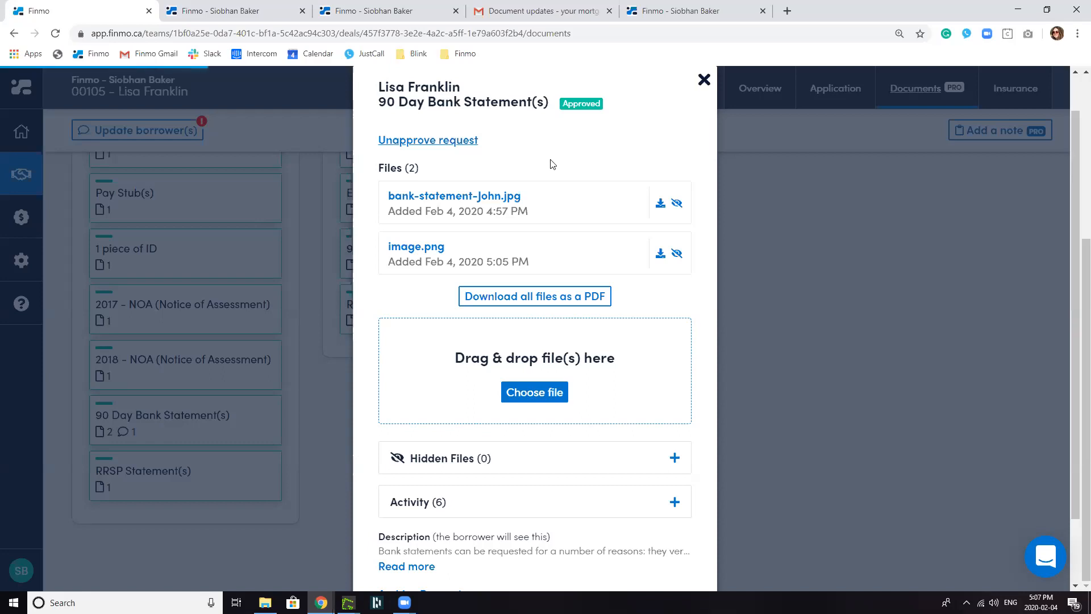
left_click(523, 300)
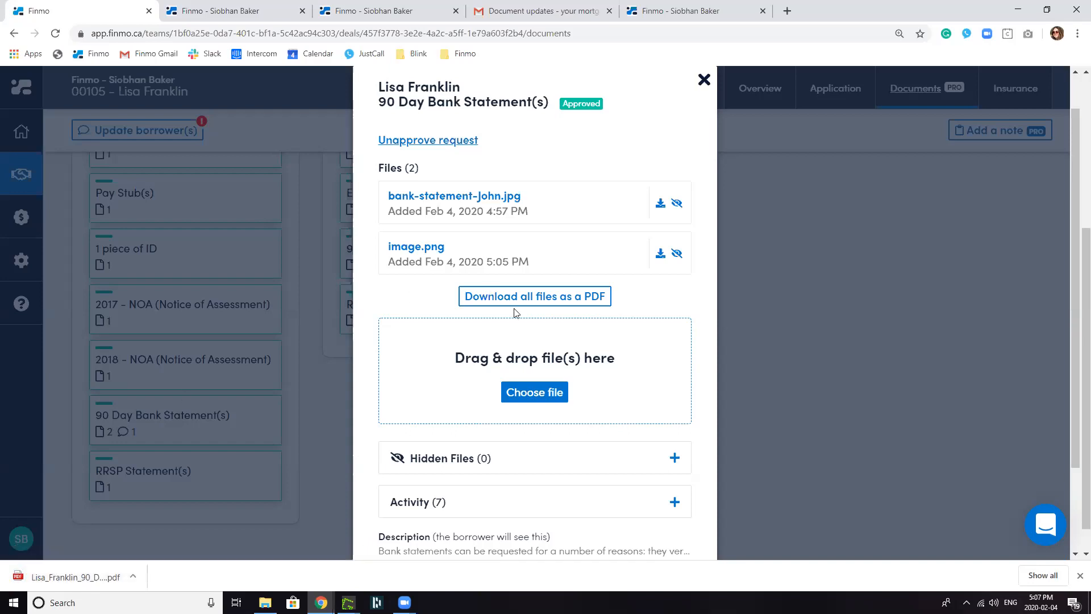
left_click(704, 79)
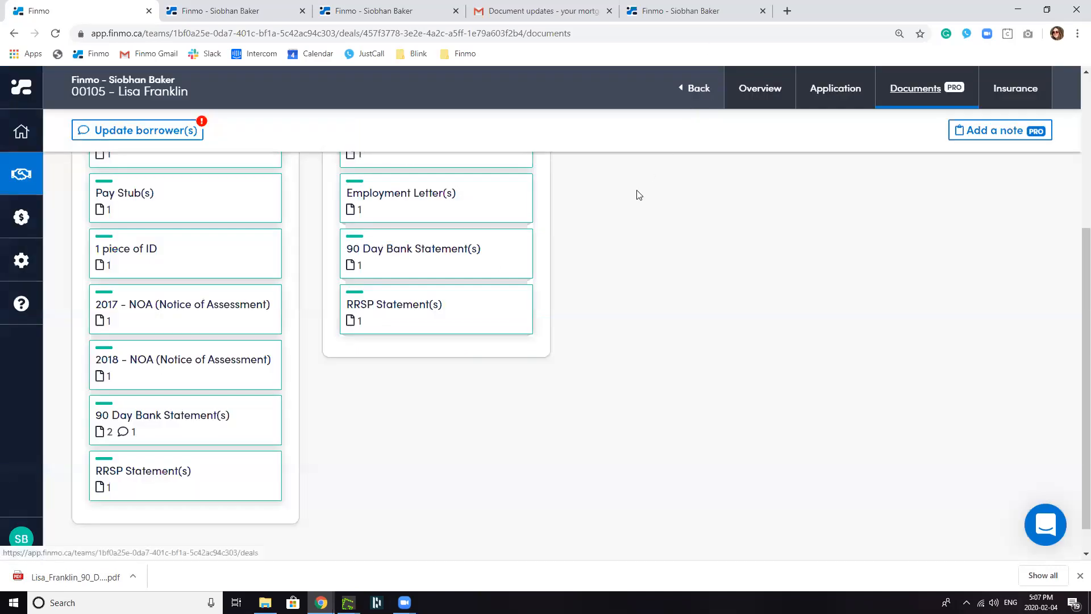
scroll(691, 308, "up", 1)
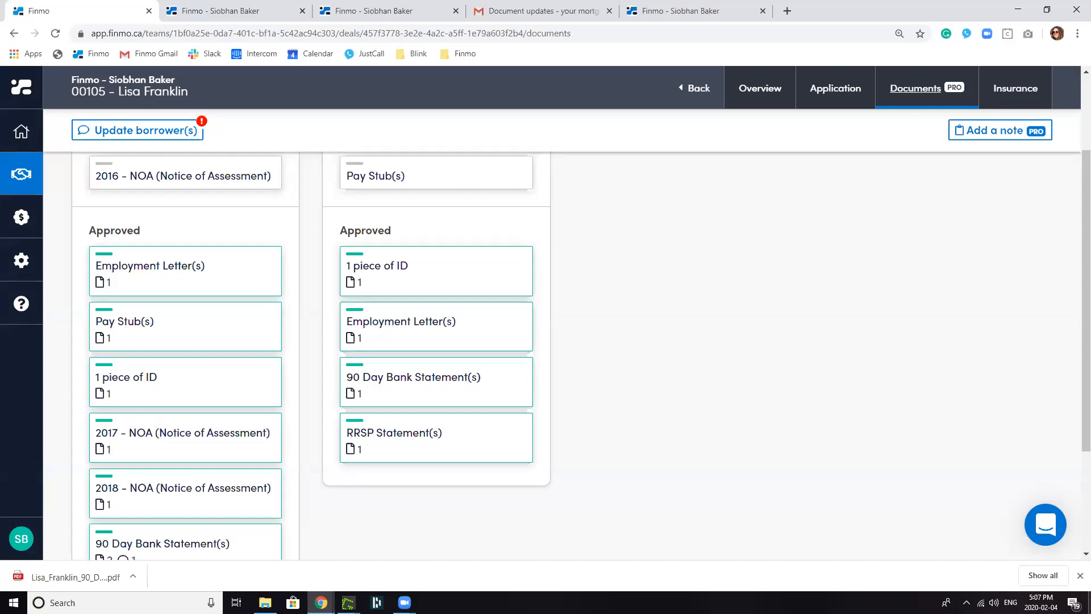
left_click(1080, 576)
Convert all approved requests in the deal to PDFs and download them
scroll(224, 425, "up", 1)
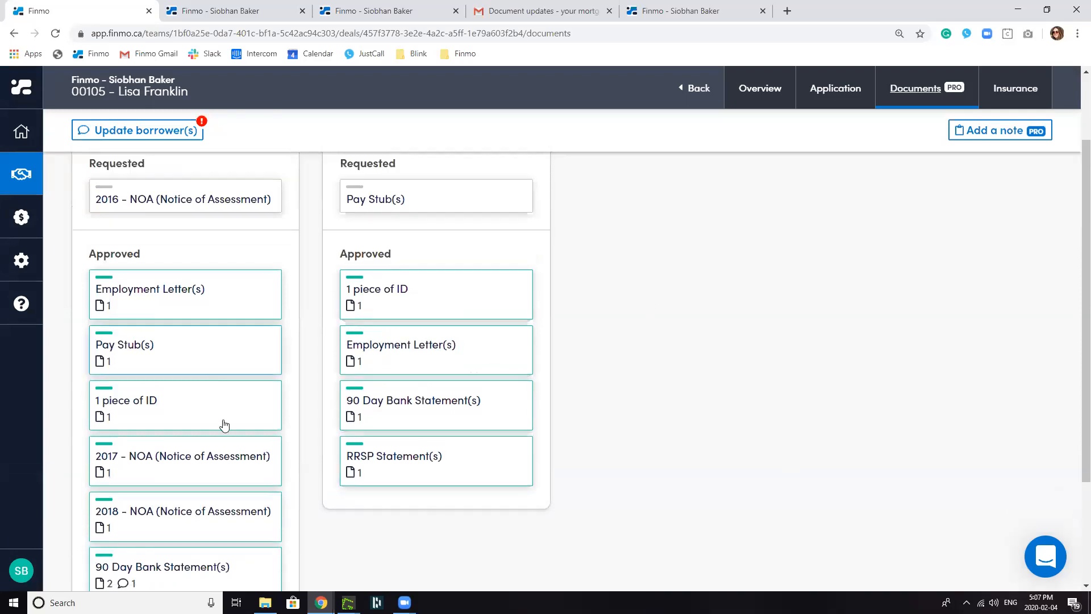
scroll(224, 425, "up", 2)
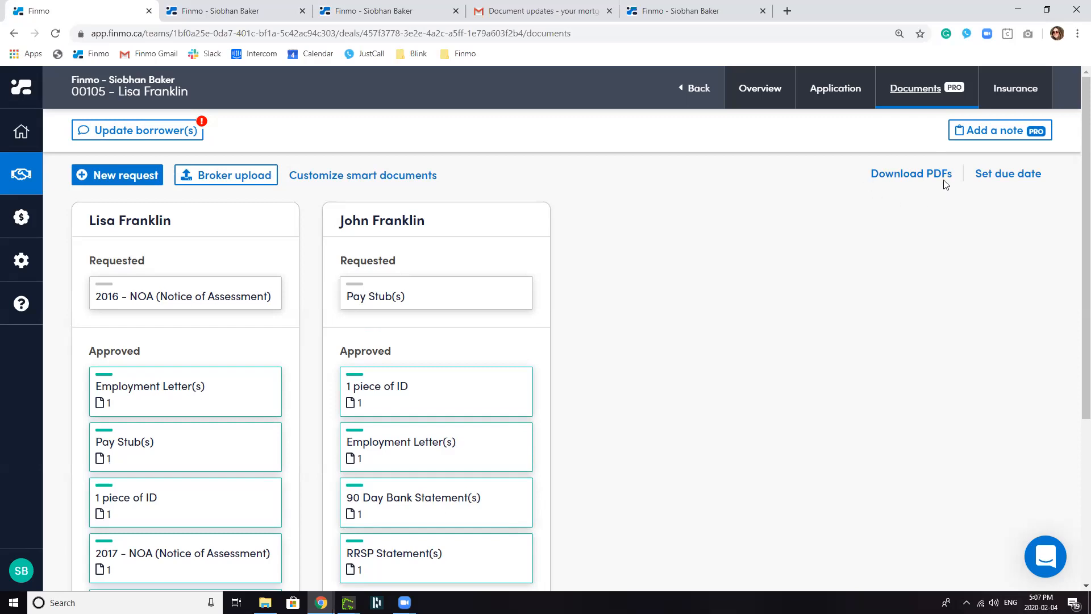
left_click(912, 175)
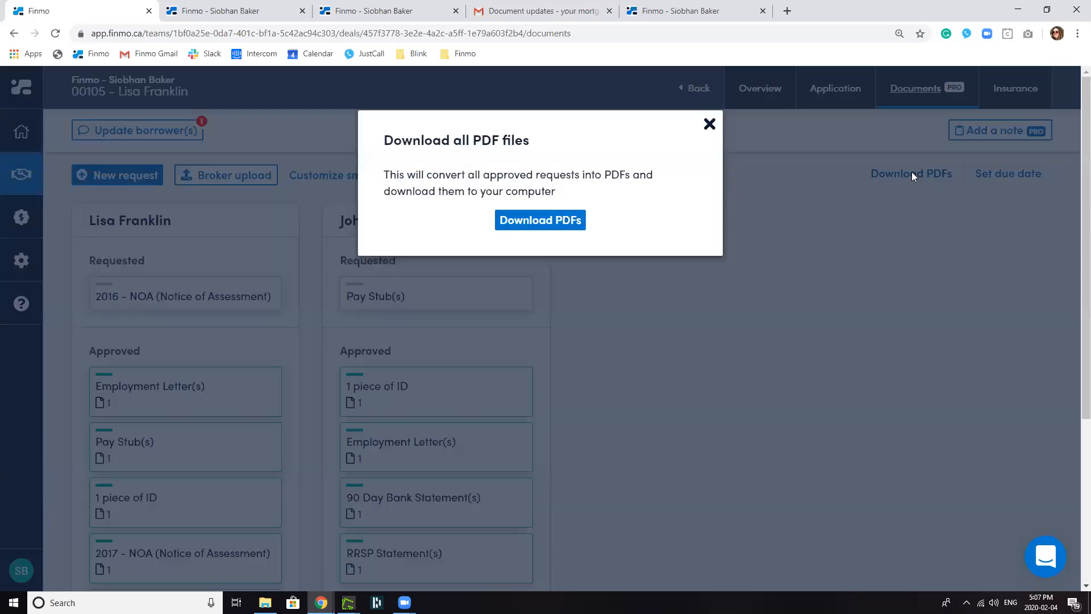
left_click(560, 222)
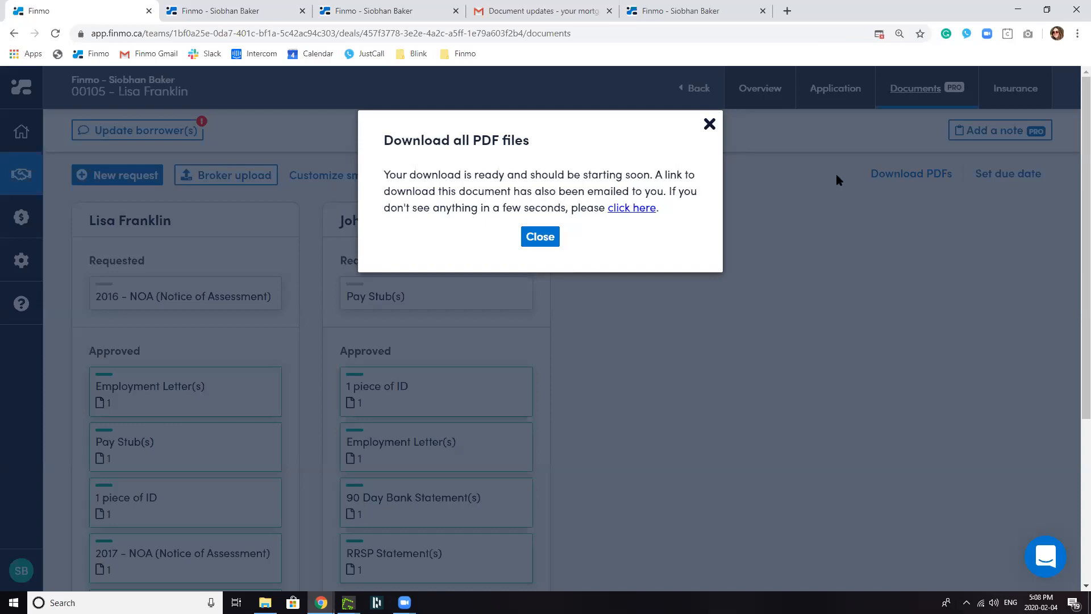
Dismiss the PDF download notice and set the deal's document due date to Sat 29 February
left_click(554, 237)
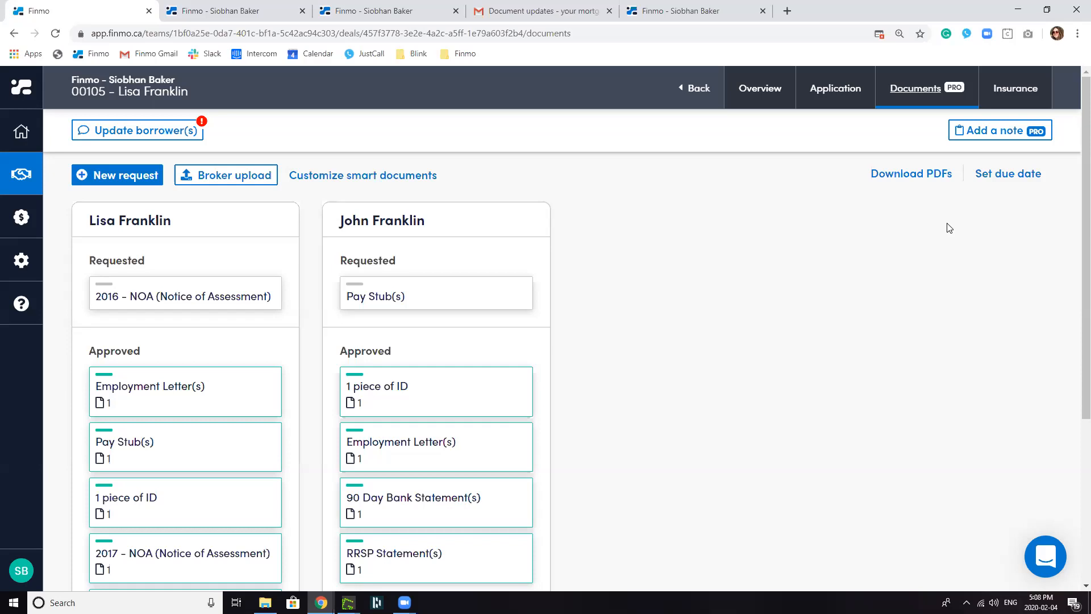
left_click(999, 181)
left_click(685, 188)
left_click(564, 374)
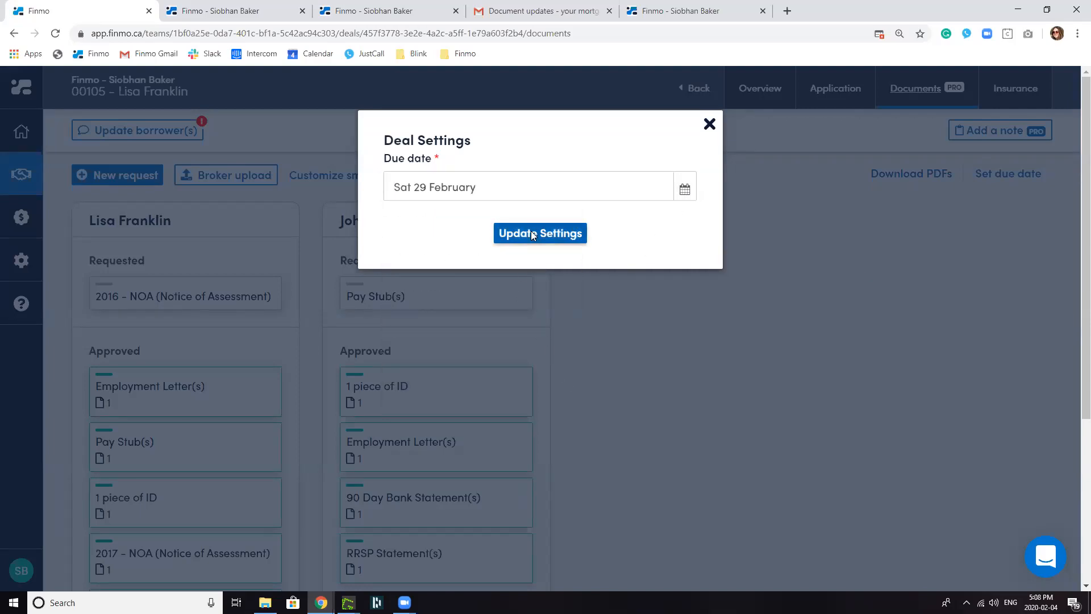
left_click(532, 234)
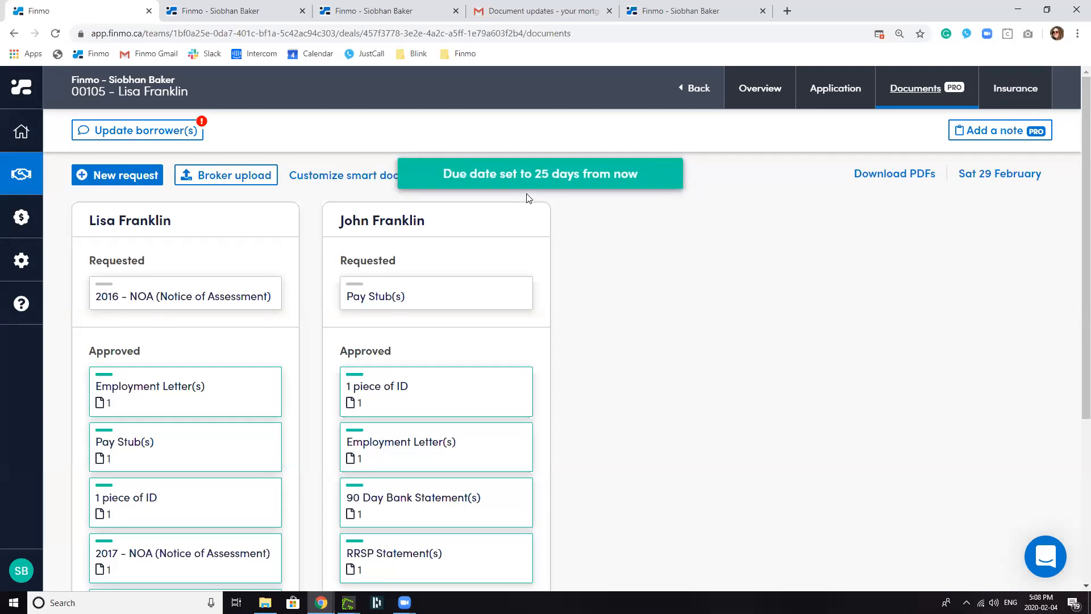
Start a borrower update in the deal addressed to both borrowers
left_click(159, 131)
left_click(496, 238)
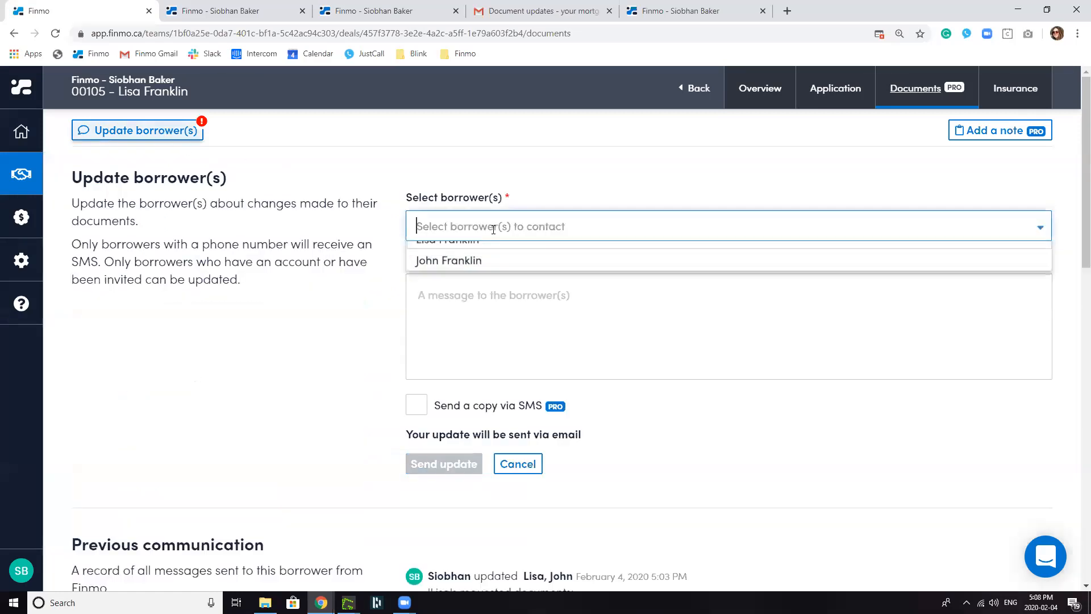
left_click(455, 251)
left_click(447, 279)
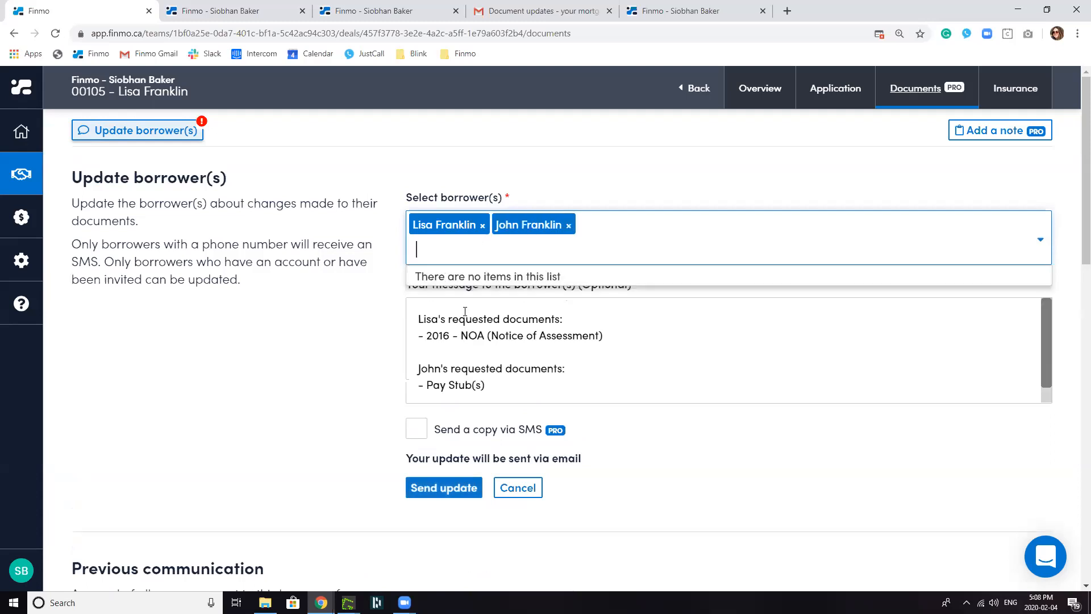
Add "We need your documents before Feb 25th, 2020 for the lender" above the requested documents and send the update with an SMS copy
left_click(416, 320)
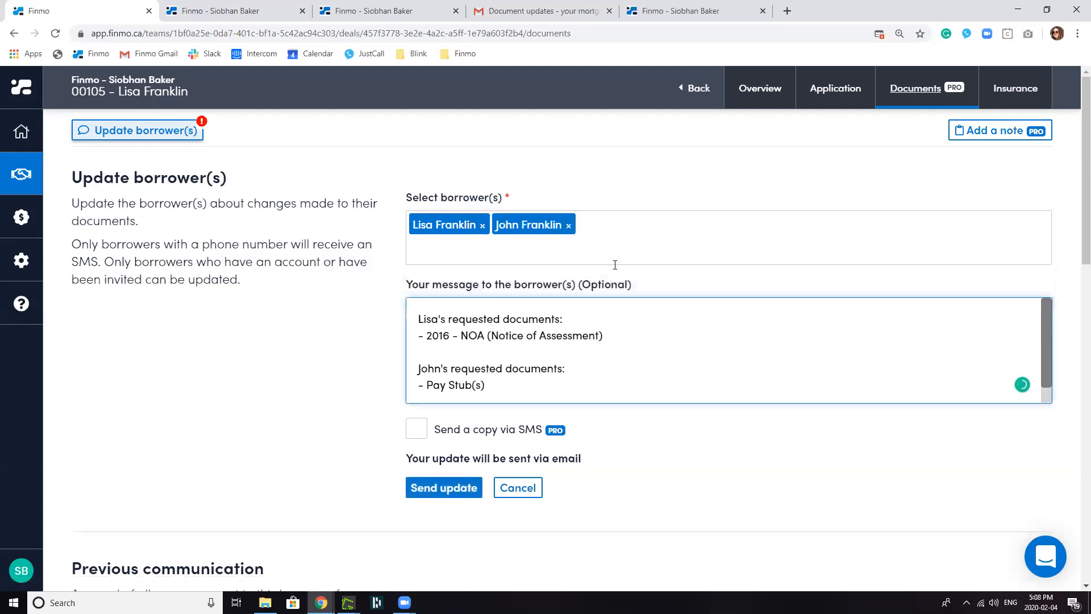
key("Return")
type("We need ")
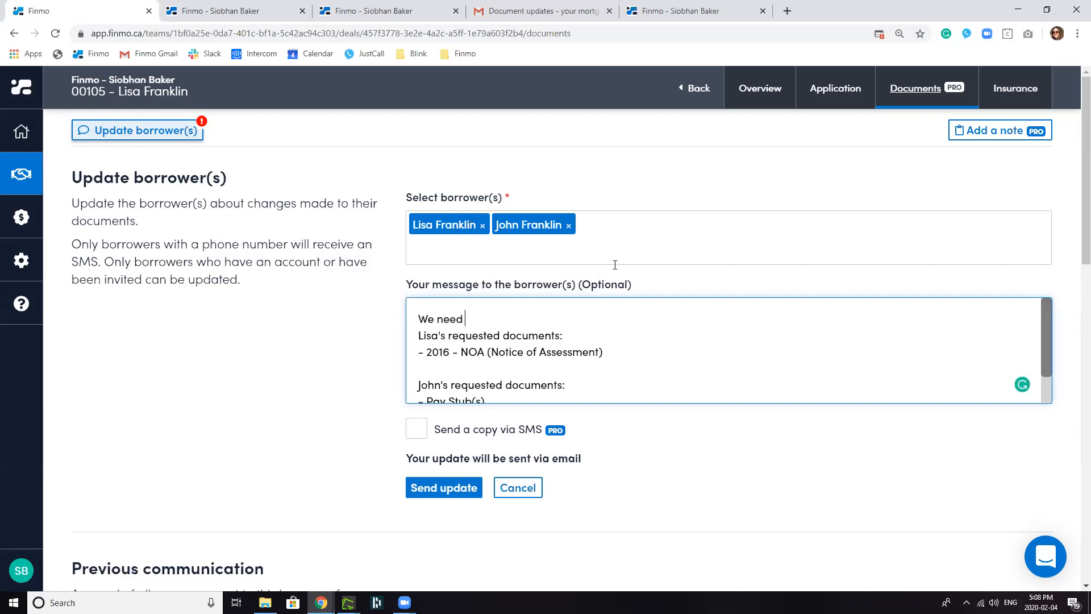
type("your documents befo")
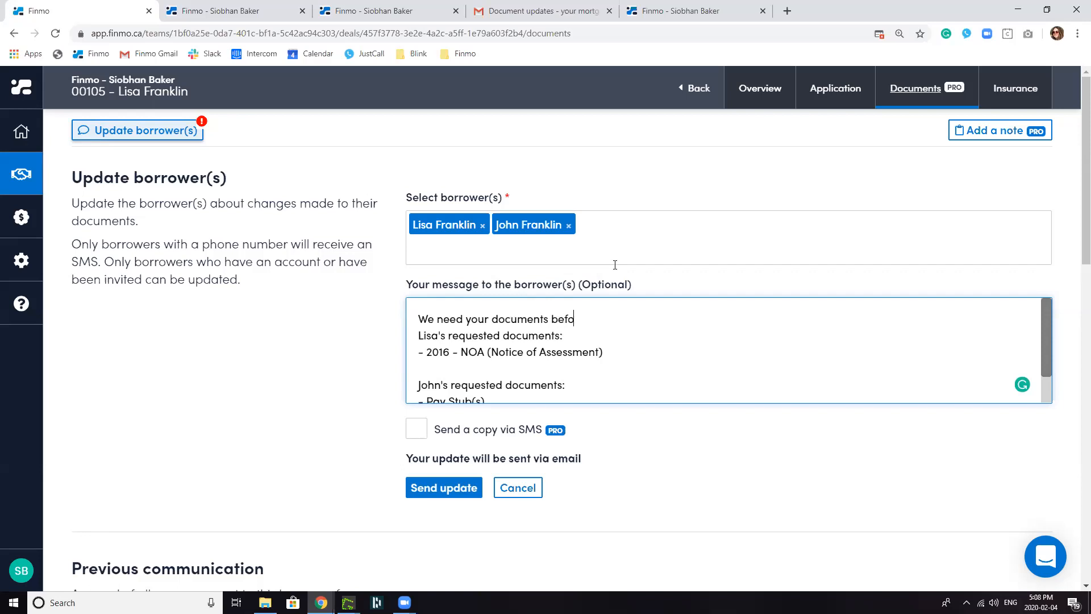
type("re Feb 25th, 2020 for the lender")
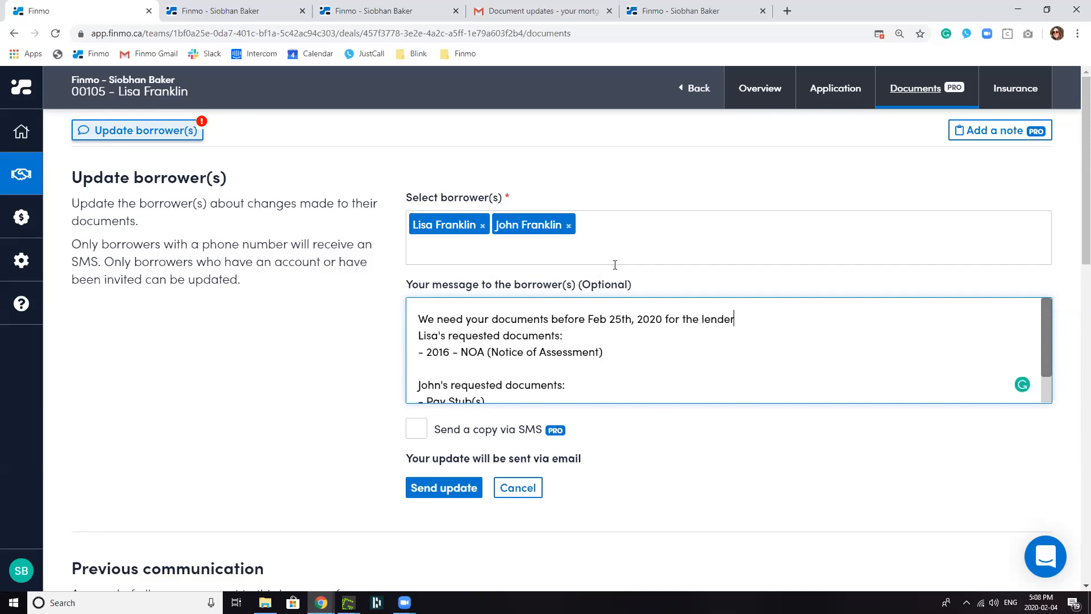
left_click(416, 429)
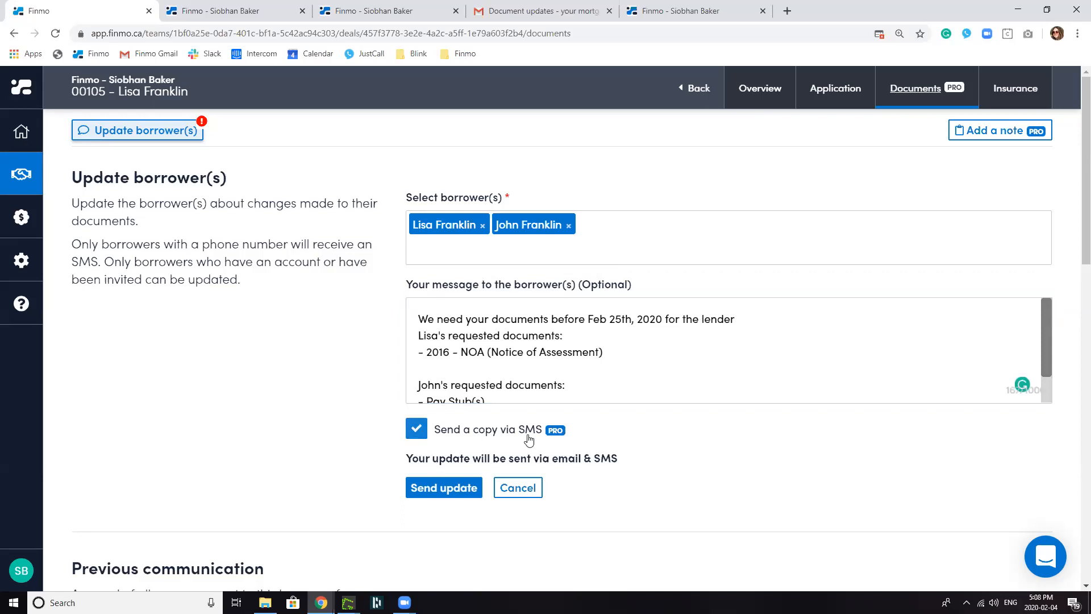
left_click(436, 493)
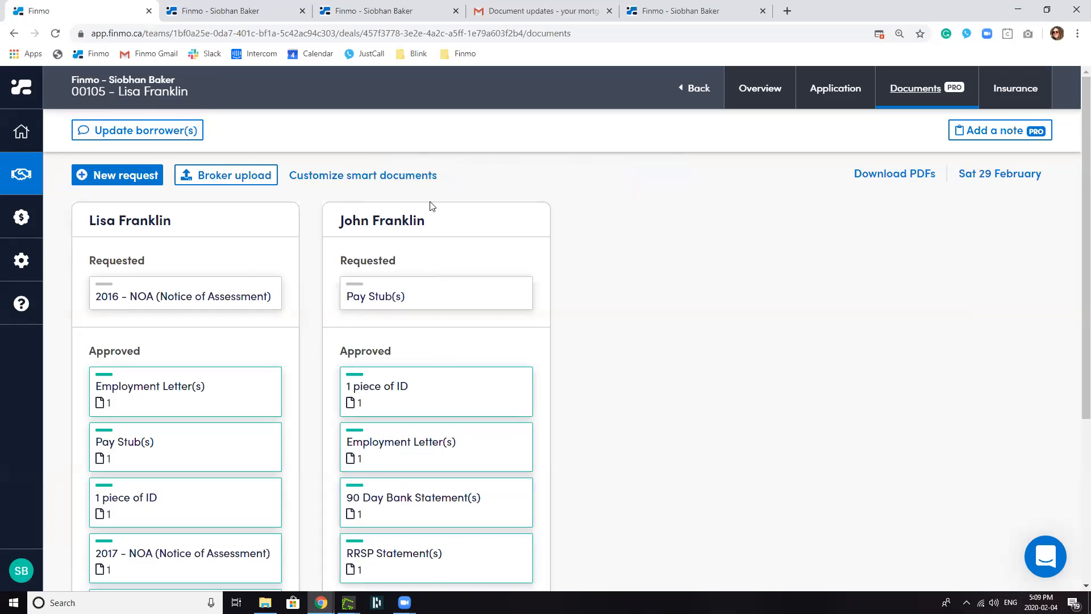
Reload the documents page in the borrower portal and check the due date for both the co-borrower and the logged-in borrower
left_click(673, 13)
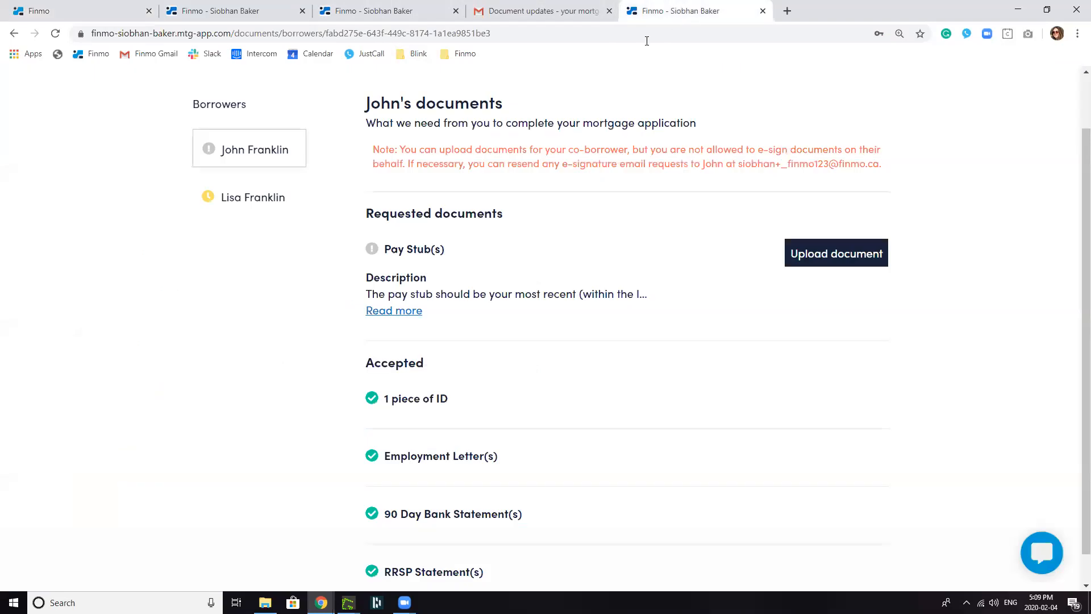
scroll(283, 98, "up", 2)
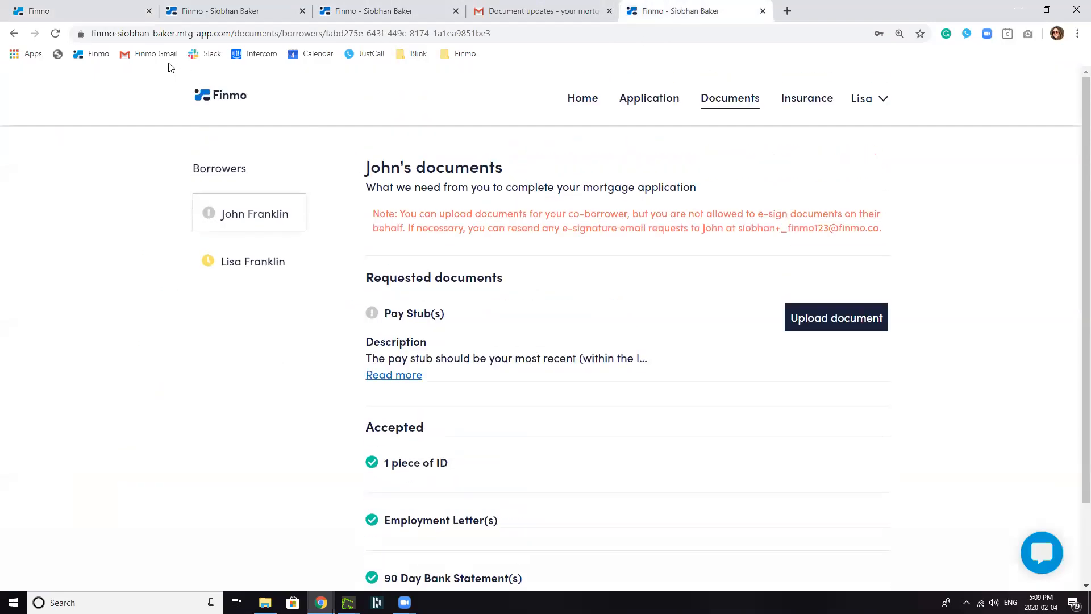
left_click(55, 34)
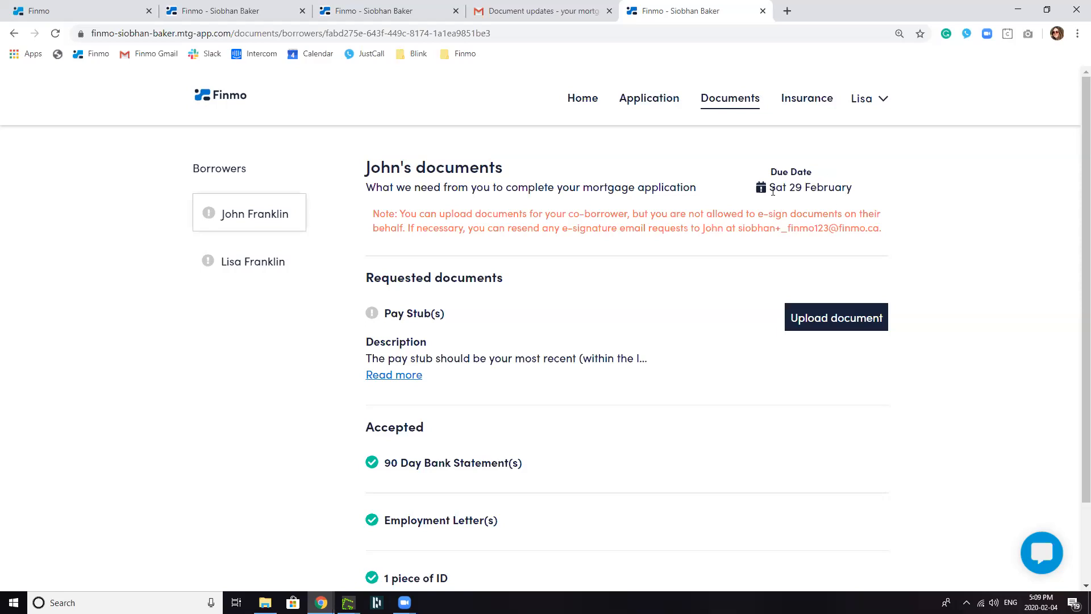
left_click(233, 262)
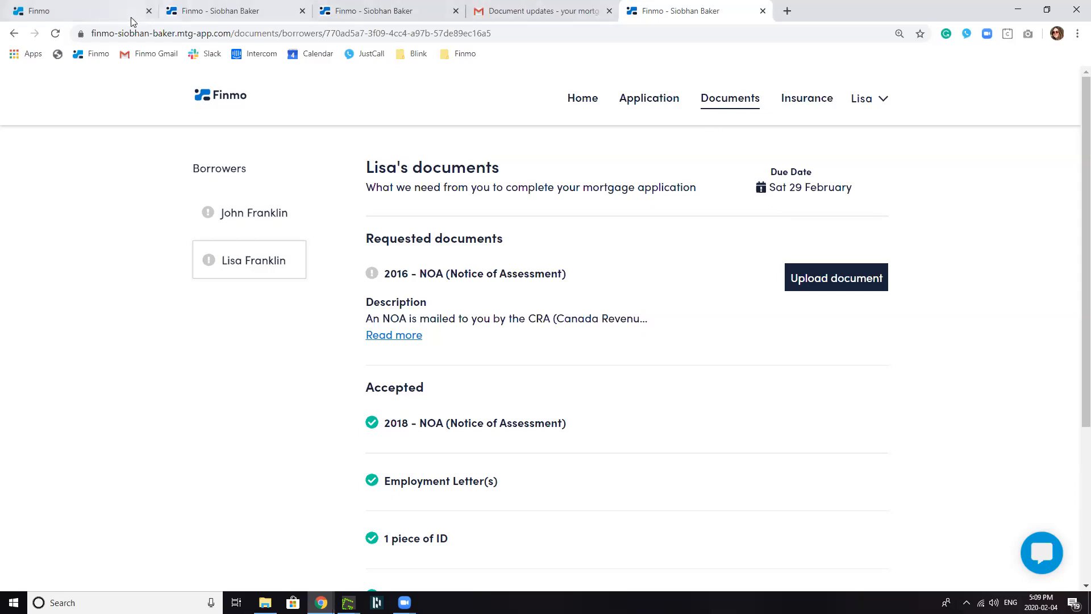
Return to the broker's deal documents and start another update addressed to both borrowers
left_click(106, 10)
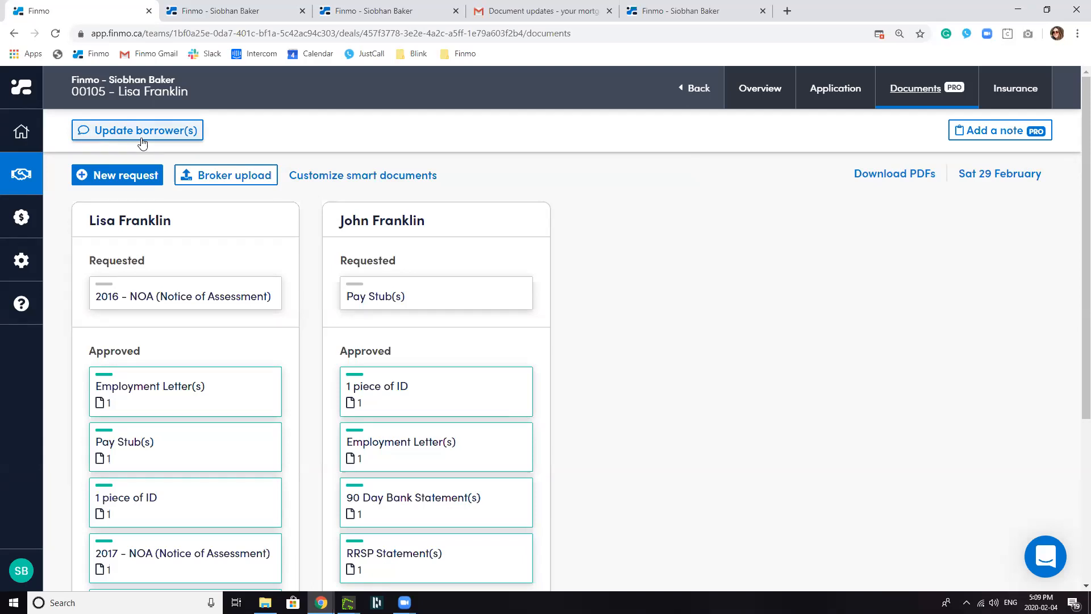
left_click(190, 143)
left_click(448, 290)
left_click(453, 239)
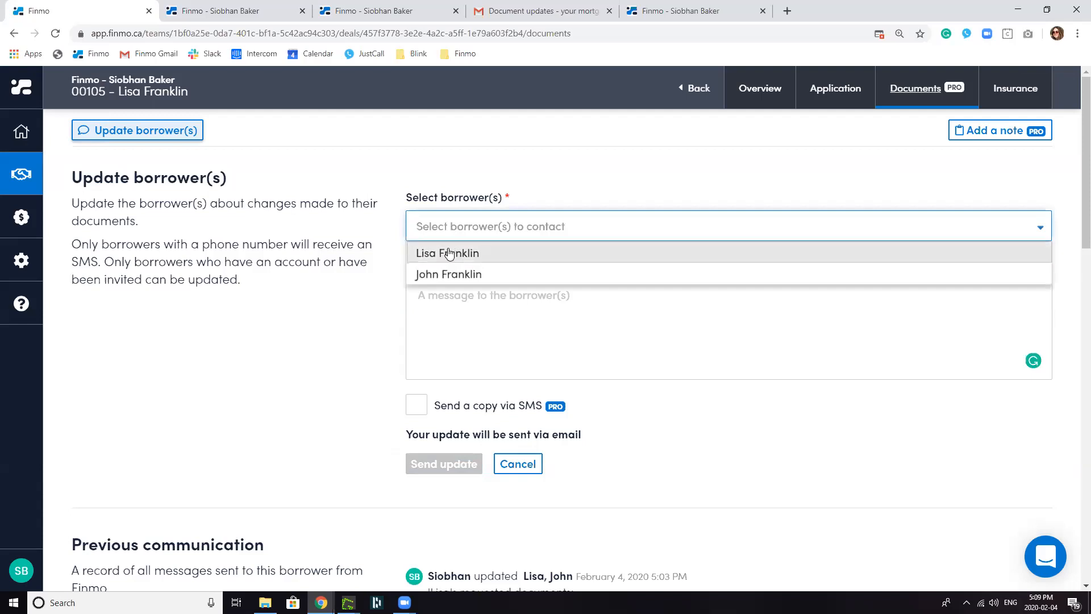
left_click(449, 253)
left_click(440, 282)
Replace the message with "Lender is currently reviewing your documents" and send the update with an SMS copy
left_click_drag(489, 387, 395, 322)
type("Ln")
key("BackSpace")
type("ender is currently reviewing your documents")
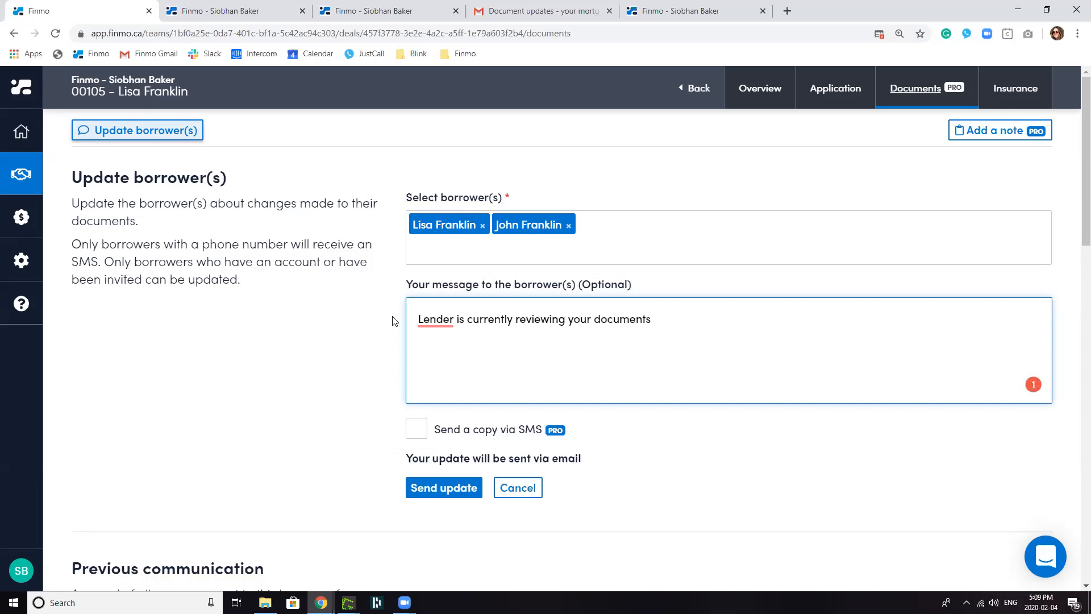
left_click(419, 429)
left_click(429, 487)
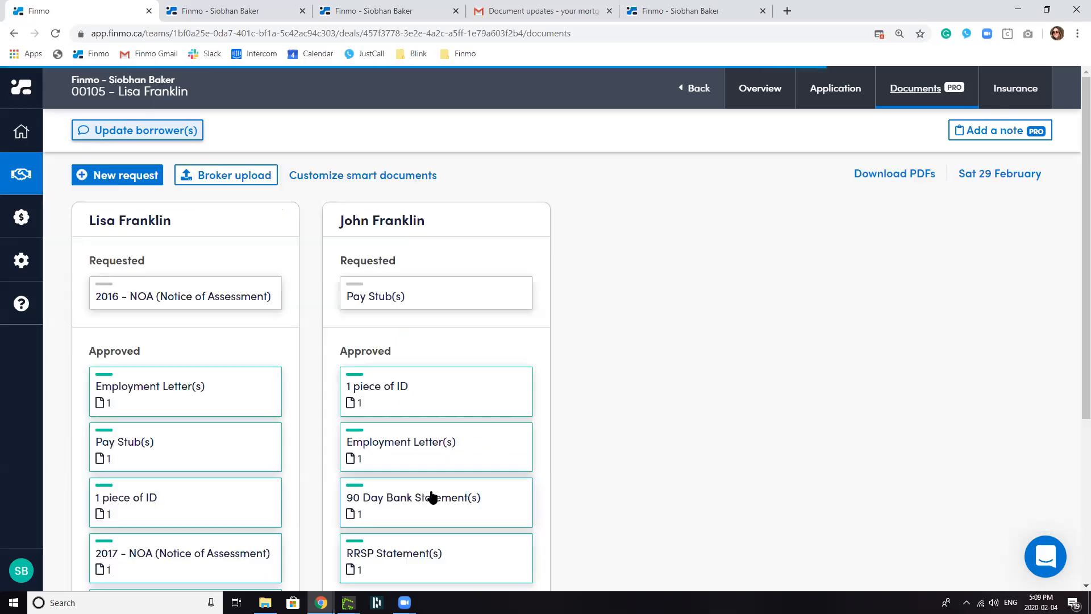
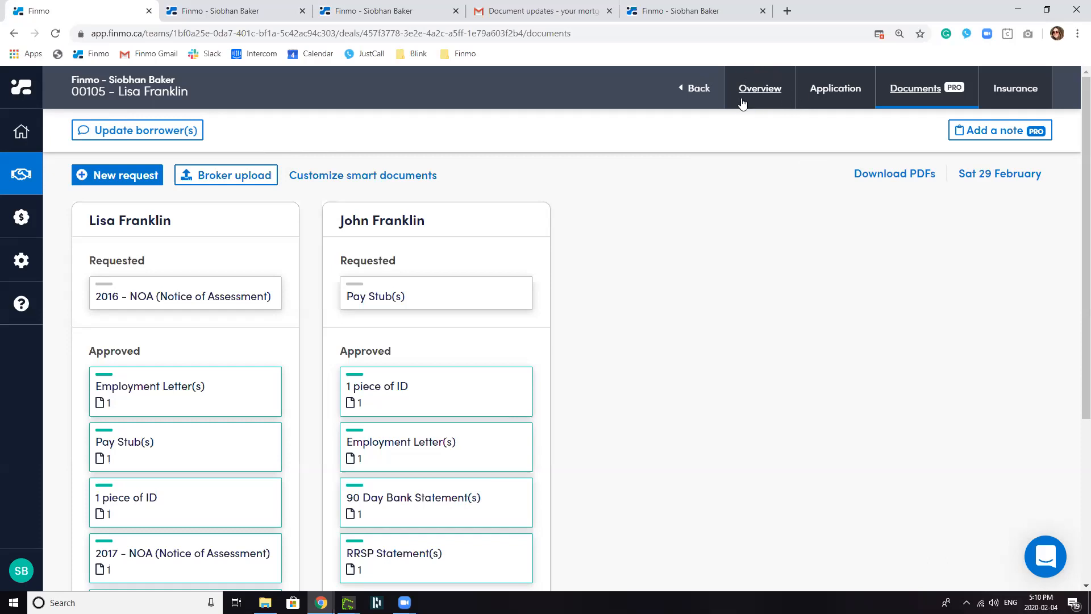
Open the deal overview and review the deal activity feed for sent updates, document requests and application events
left_click(760, 89)
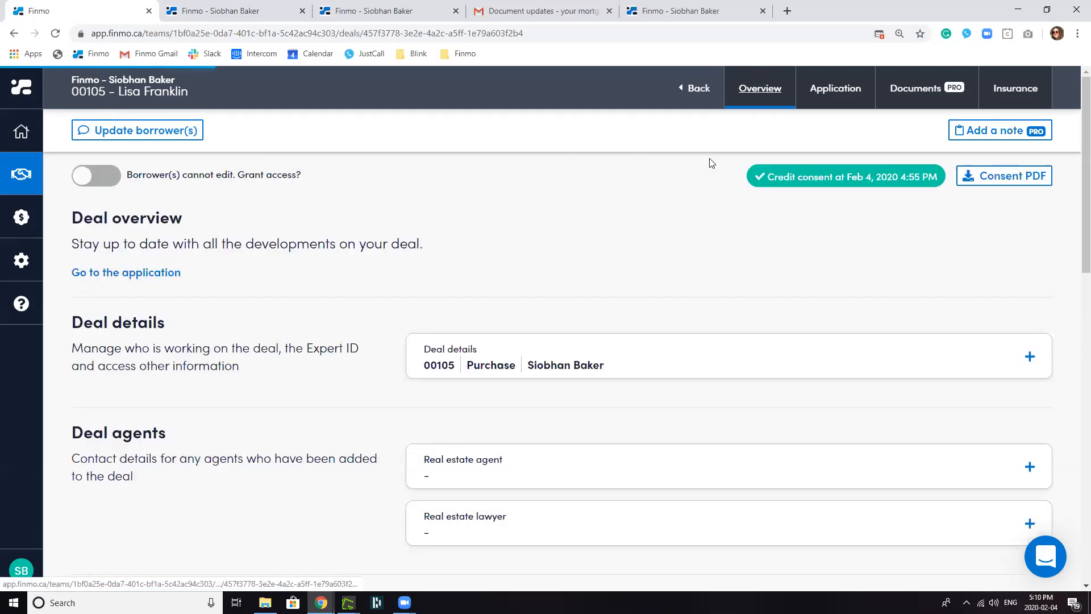
scroll(516, 297, "down", 9)
scroll(516, 297, "down", 1)
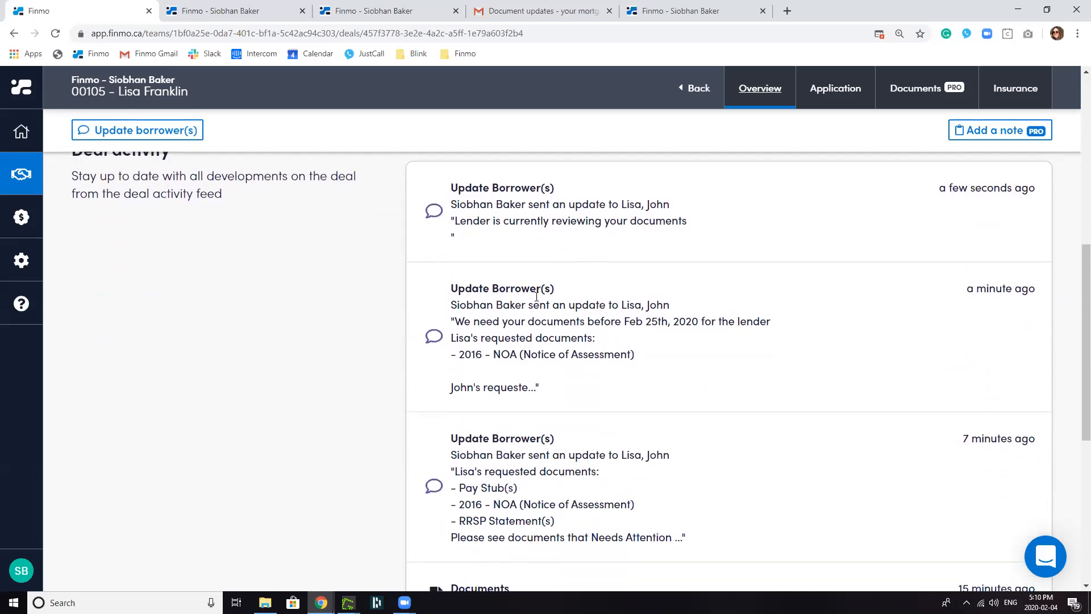
scroll(536, 296, "down", 2)
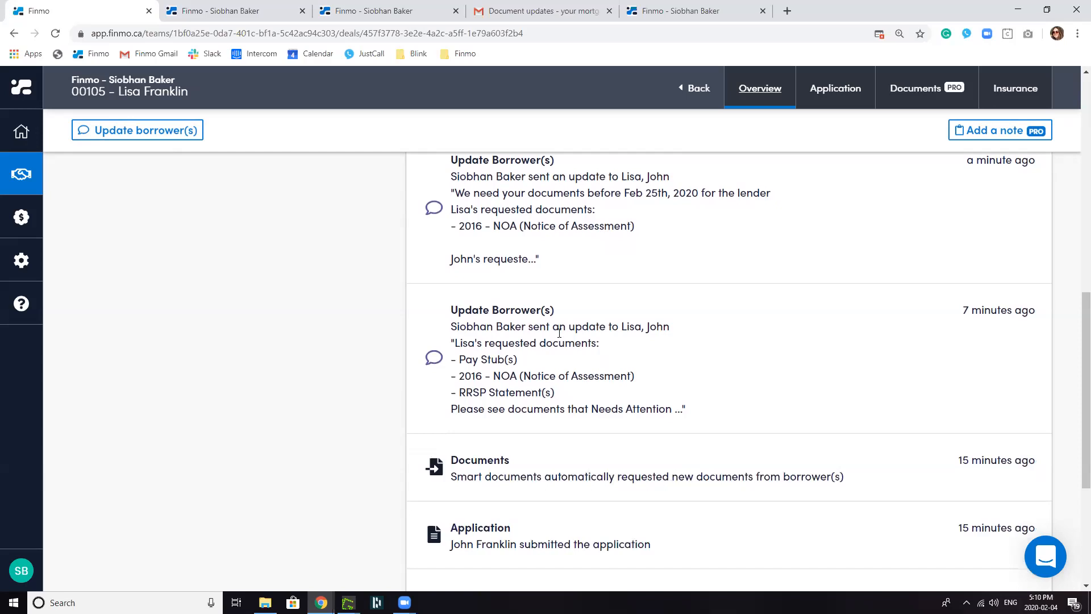
scroll(743, 378, "down", 3)
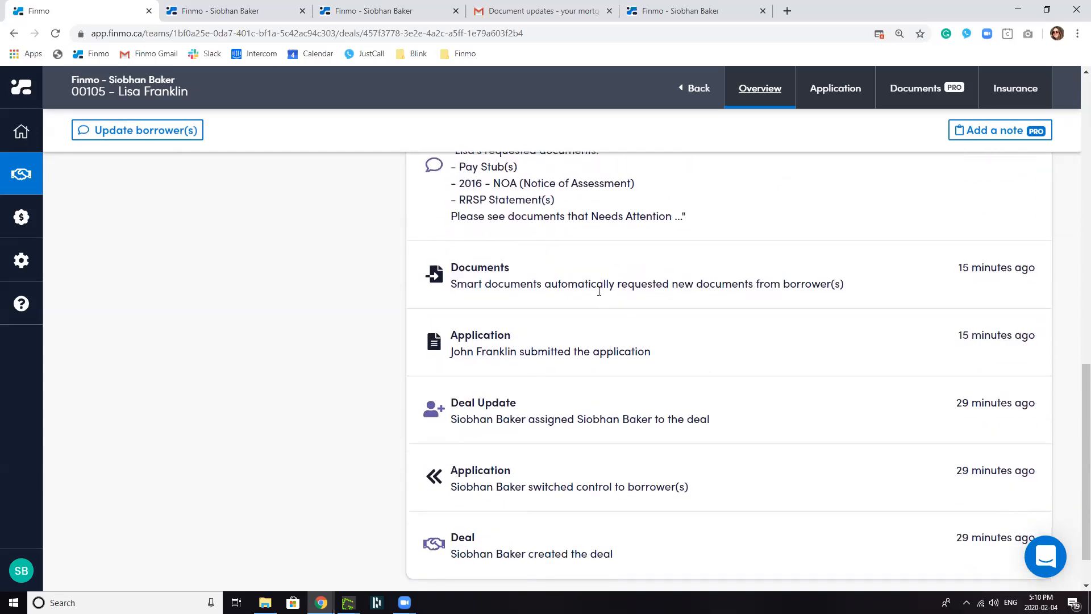
scroll(697, 254, "up", 4)
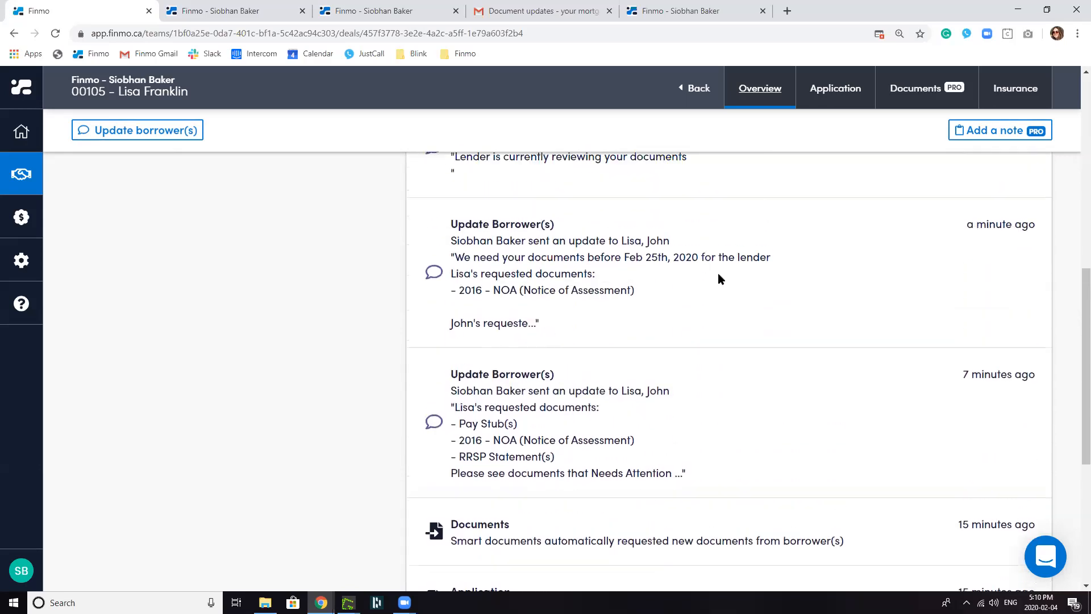
scroll(718, 280, "up", 3)
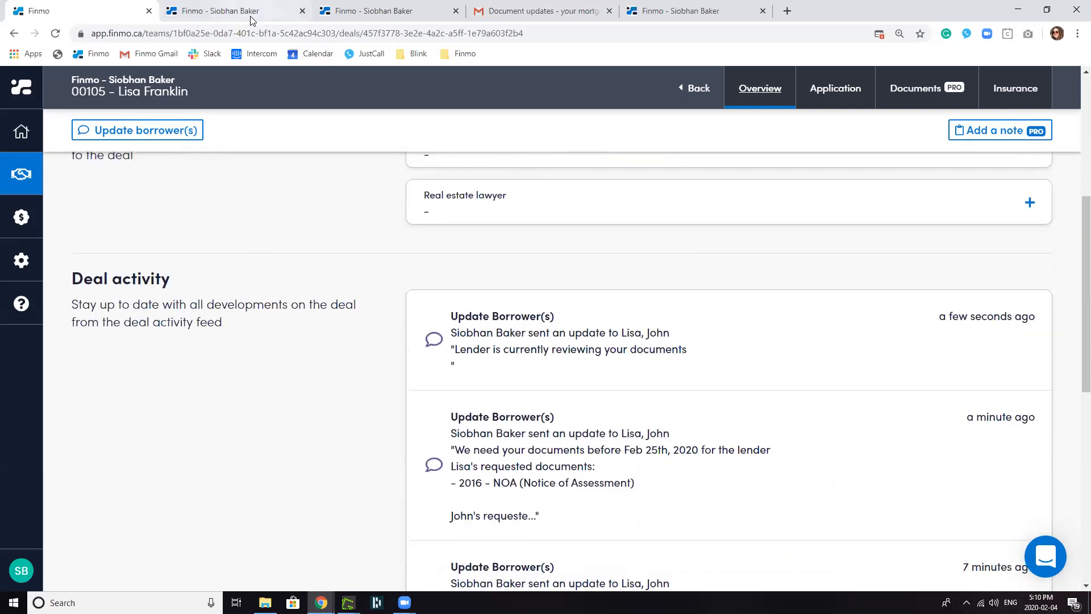
Start a new document request for 12 Months Confirmation of Rent Payments, 12 Months of Phone Bill and 12 Months of Utility Bill
left_click(906, 96)
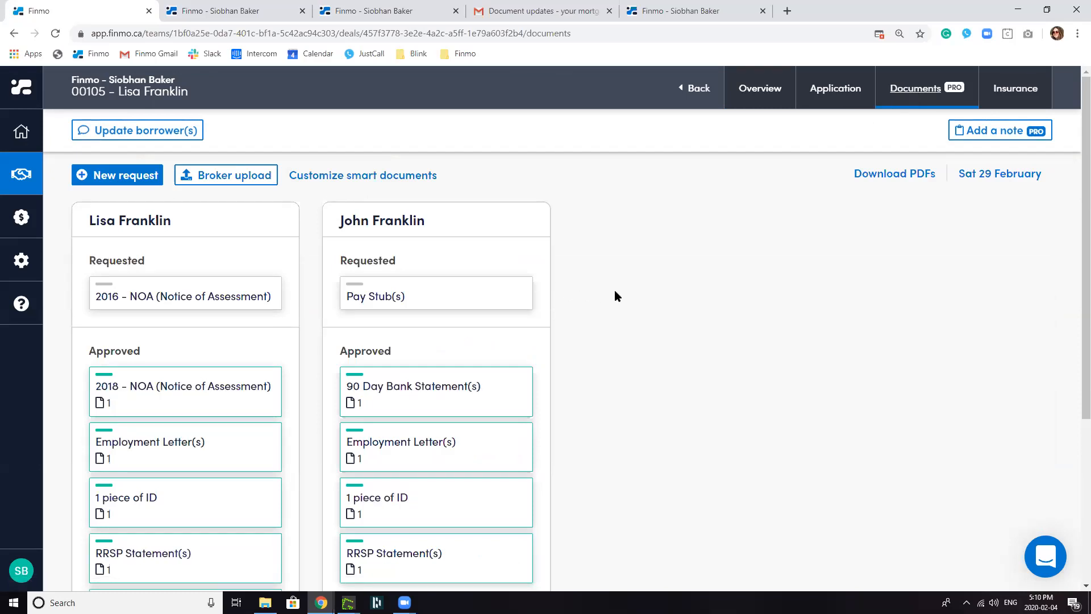
left_click(108, 179)
left_click(485, 277)
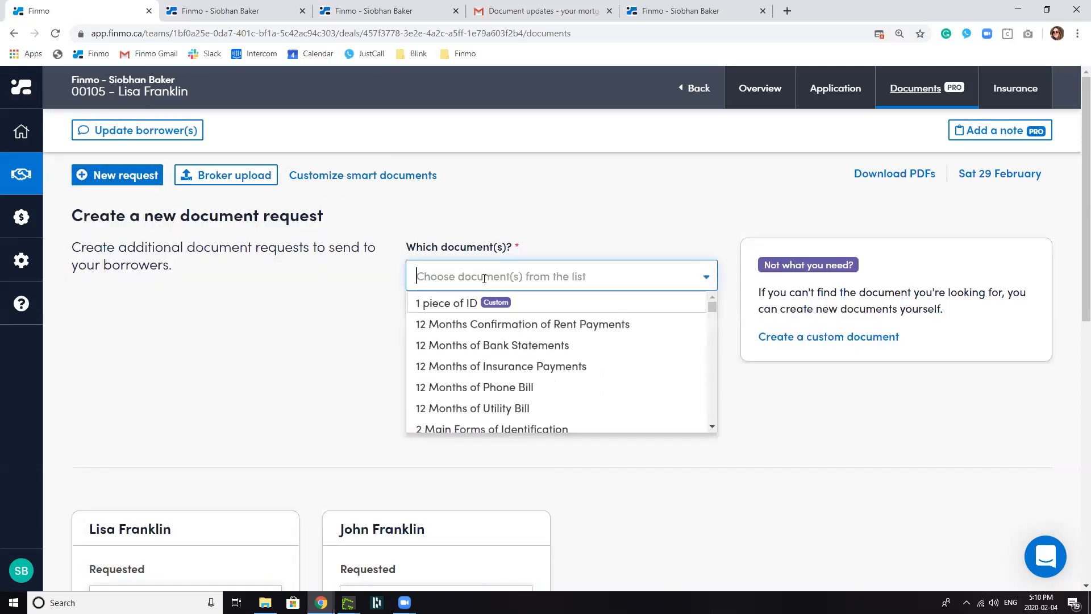
left_click(489, 325)
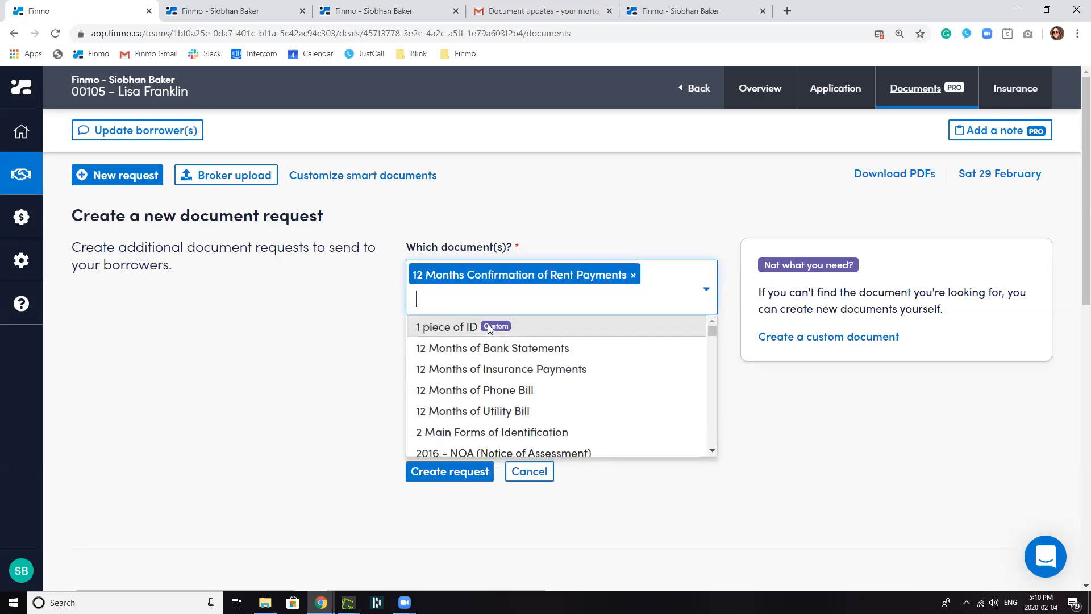
left_click(485, 388)
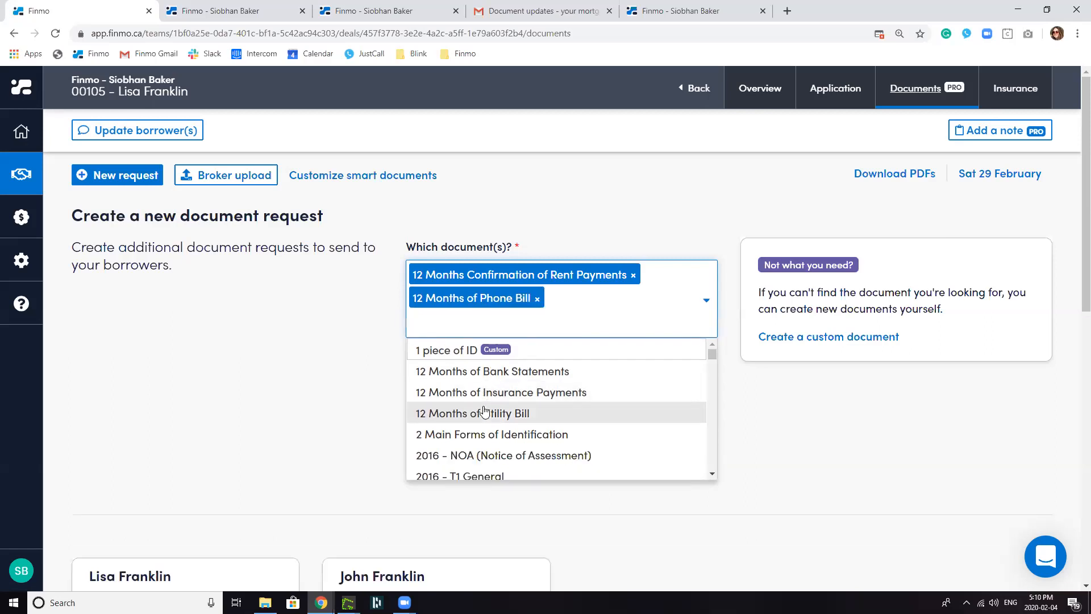
left_click(483, 412)
left_click(330, 317)
Assign the document request to the first-listed borrower only and create it
left_click(456, 392)
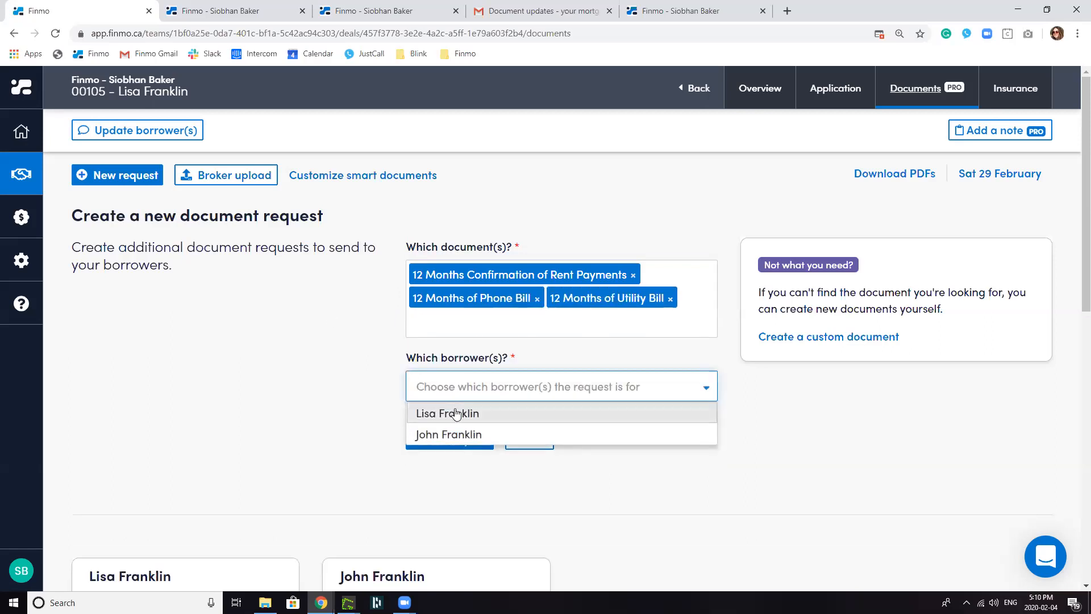
left_click(456, 413)
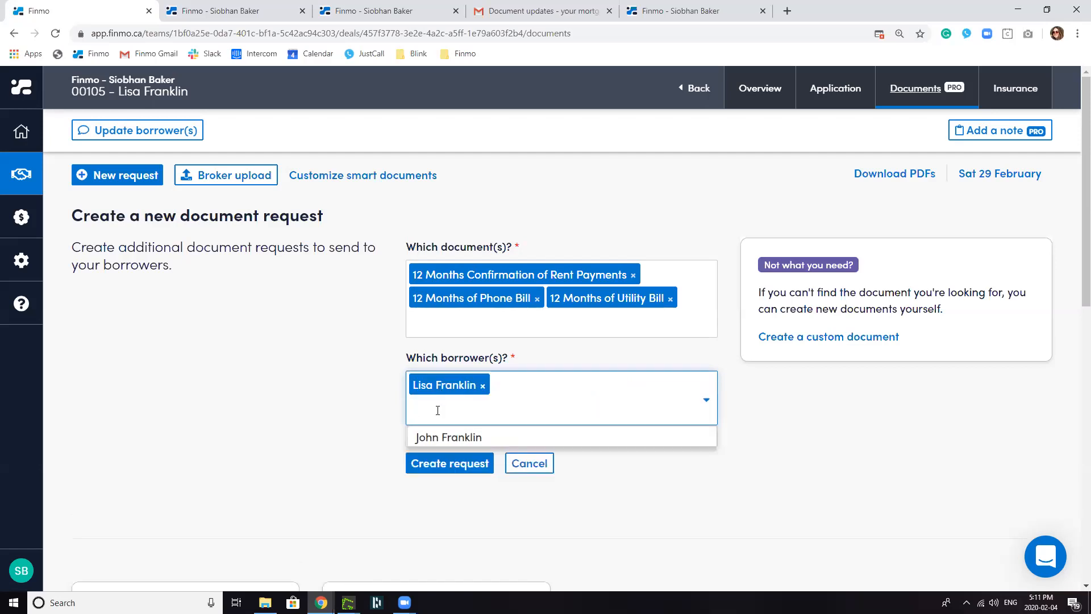
left_click(428, 437)
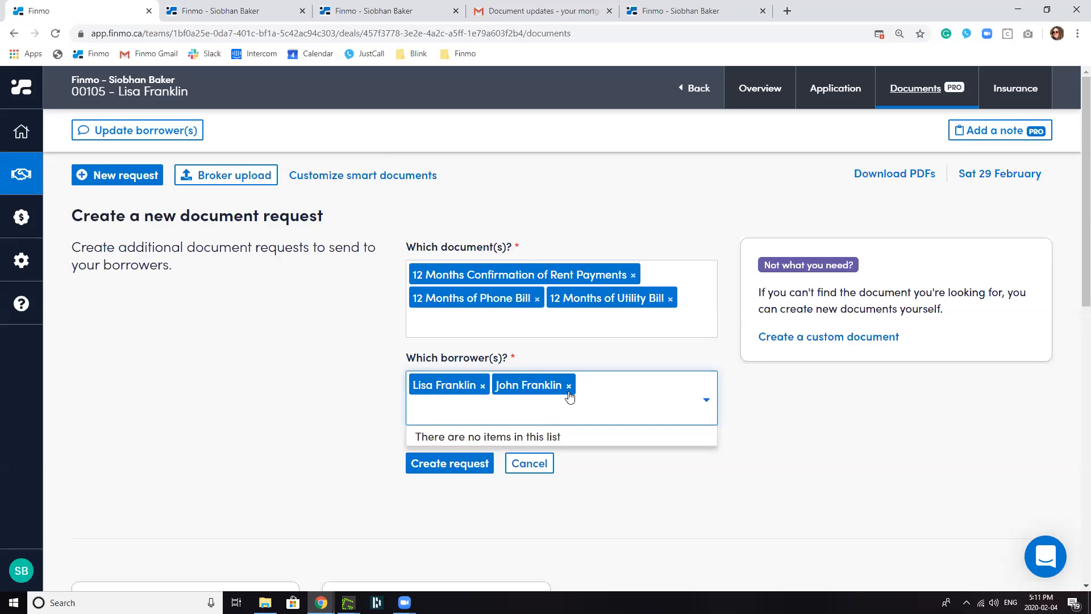
left_click(569, 388)
left_click(369, 374)
left_click(439, 461)
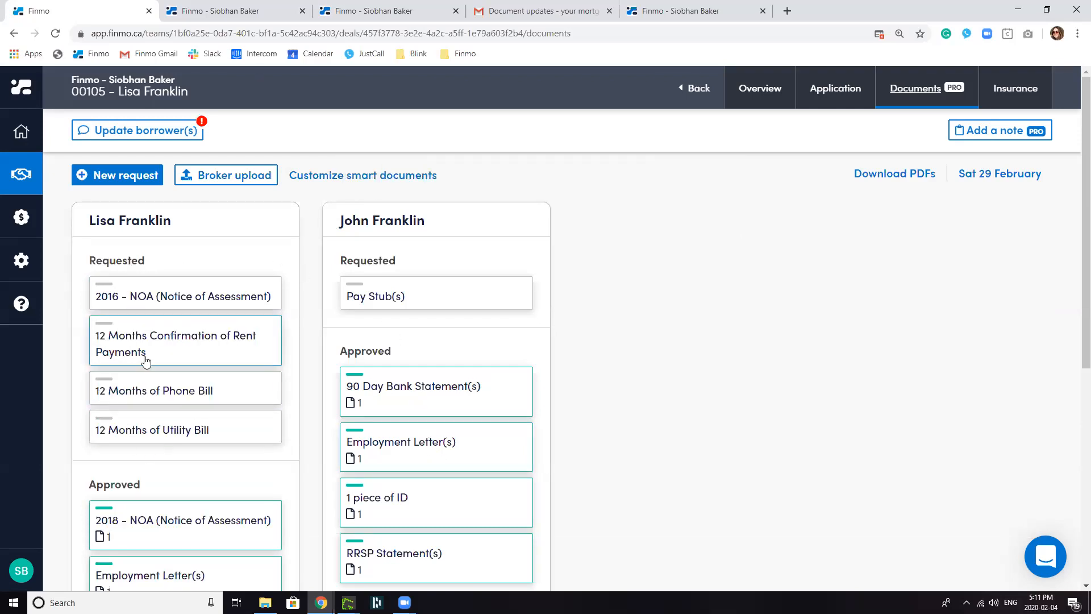
Start a borrower update and select only the first-listed borrower as its recipient
left_click(119, 138)
left_click(458, 234)
left_click(448, 251)
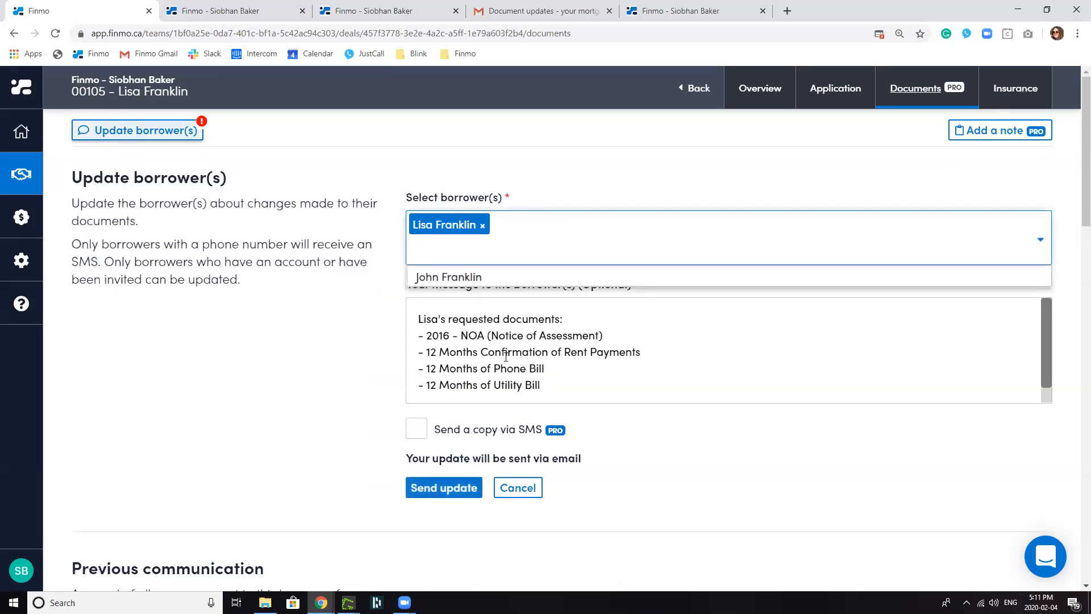
Rewrite the opening line of the update message as "I have a new document request for you" followed by the borrower's first name
left_click(419, 319)
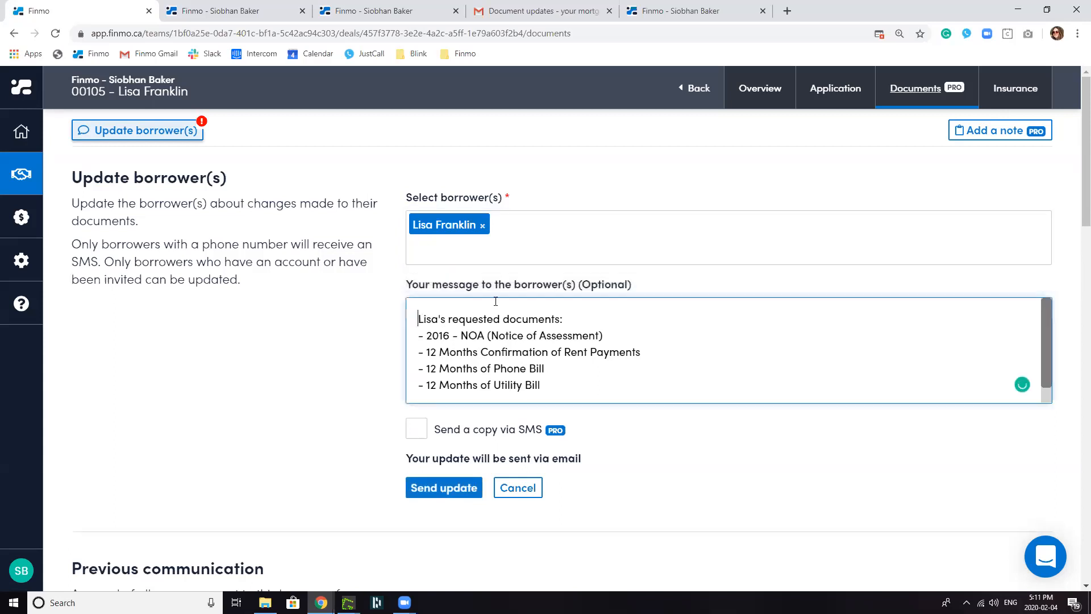
type("We have")
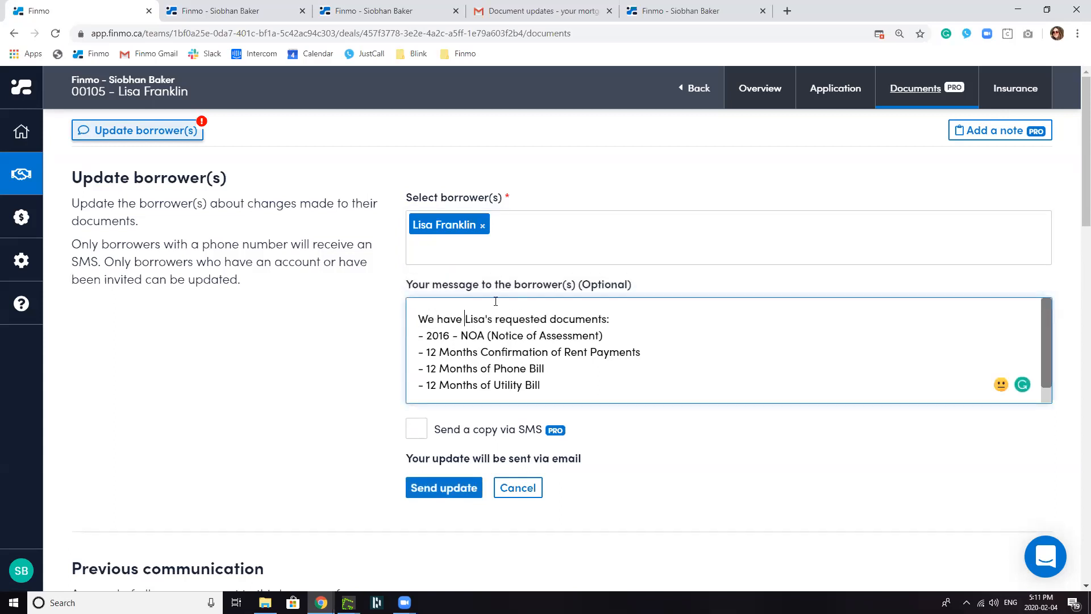
key("BackSpace")
key("BackSpace")
key("BackSpace")
key("BackSpace")
key("BackSpace")
key("BackSpace")
key("BackSpace")
type("I have")
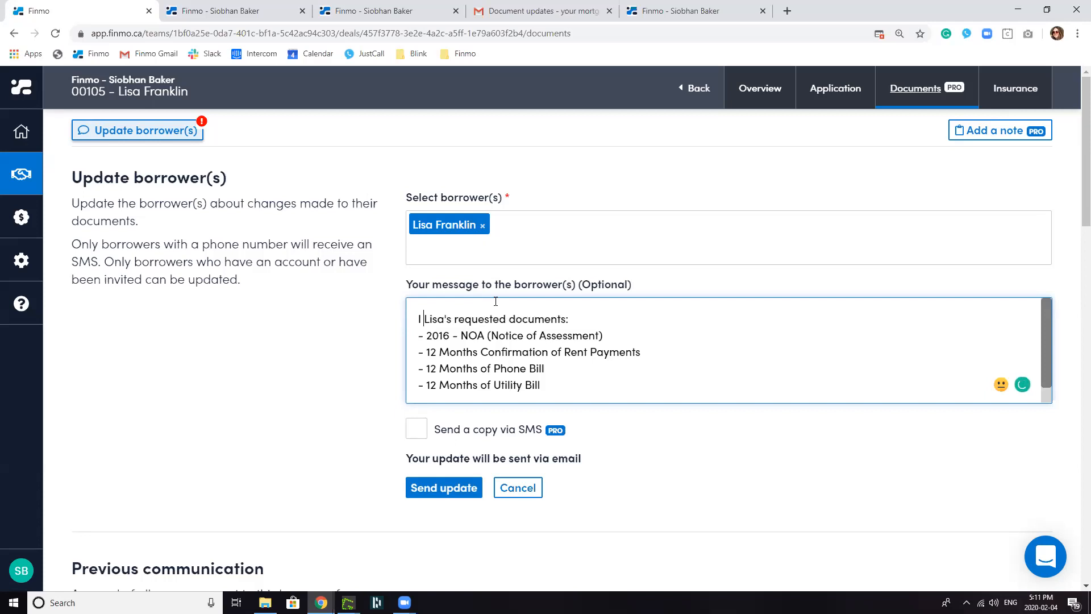
type(" a new docum")
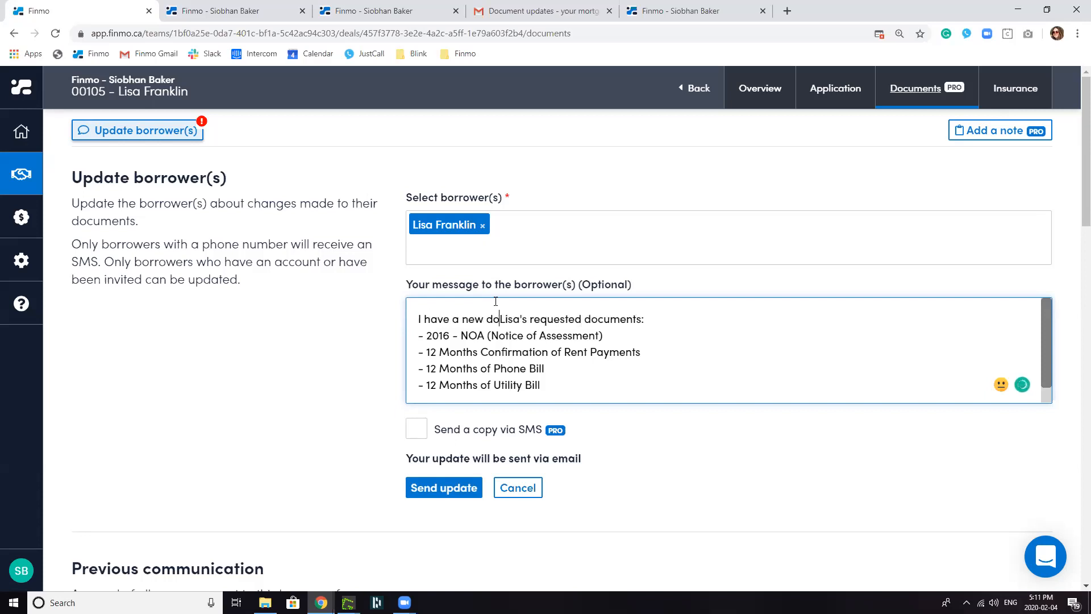
type("ent request ")
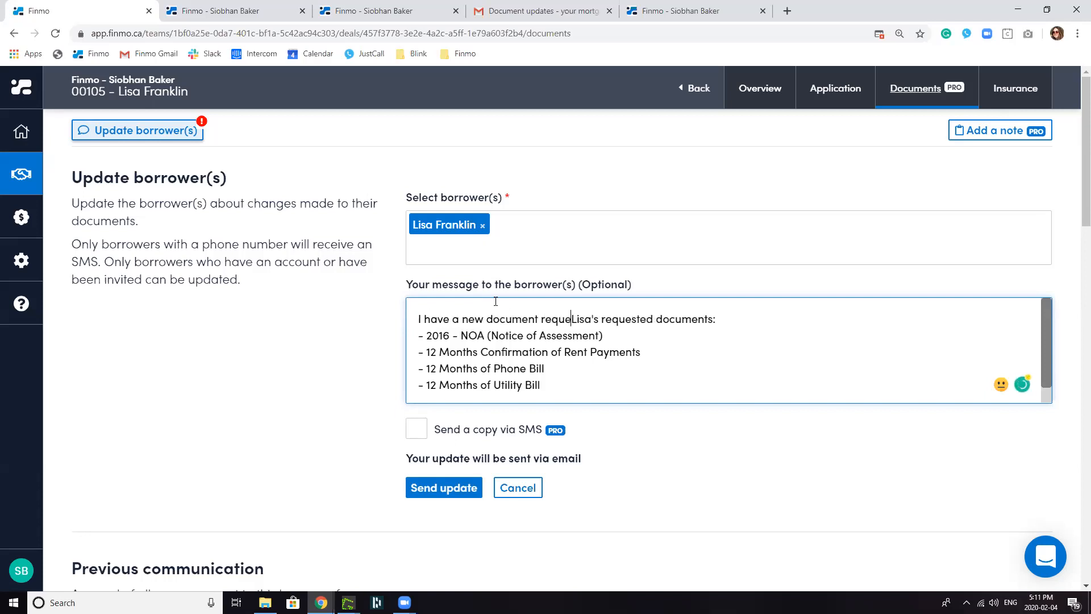
type("for you")
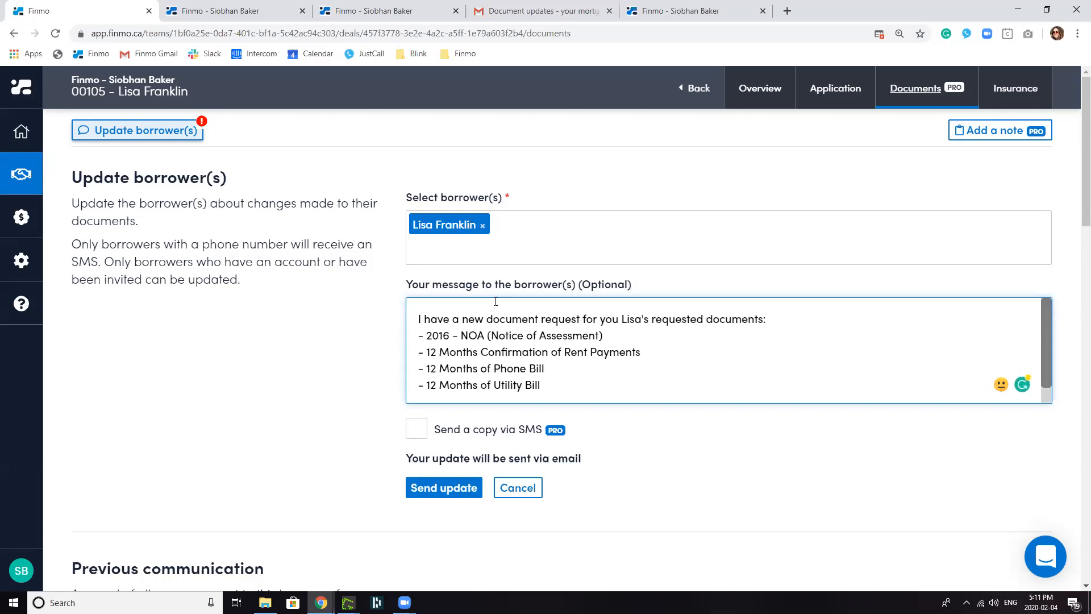
left_click_drag(645, 320, 767, 317)
key("BackSpace")
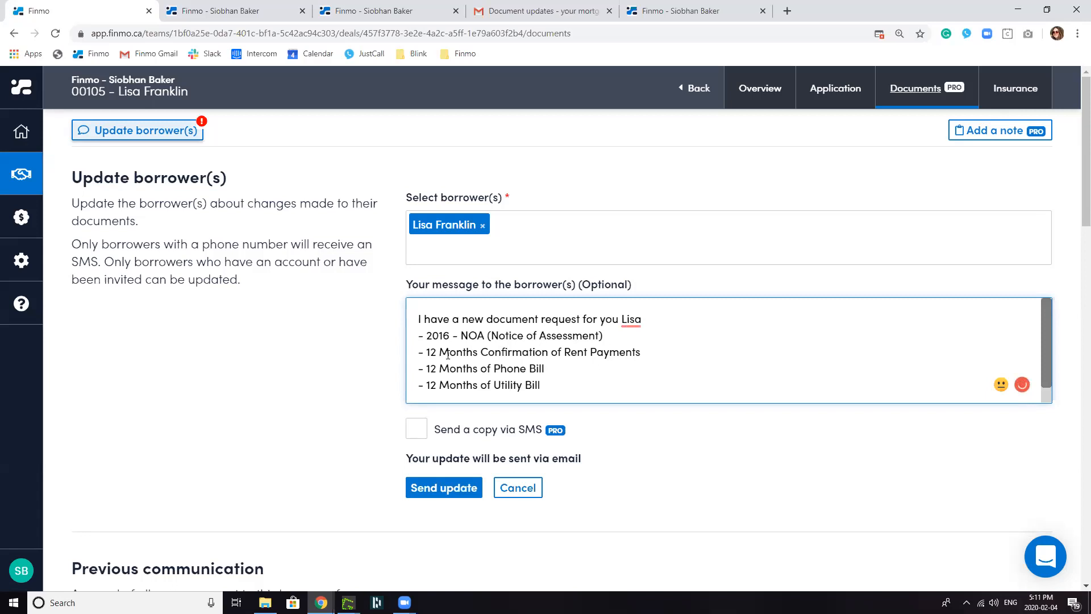
Remove the 2016 - NOA (Notice of Assessment) line from the message and send the update with an SMS copy
left_click_drag(423, 340, 638, 334)
key("BackSpace")
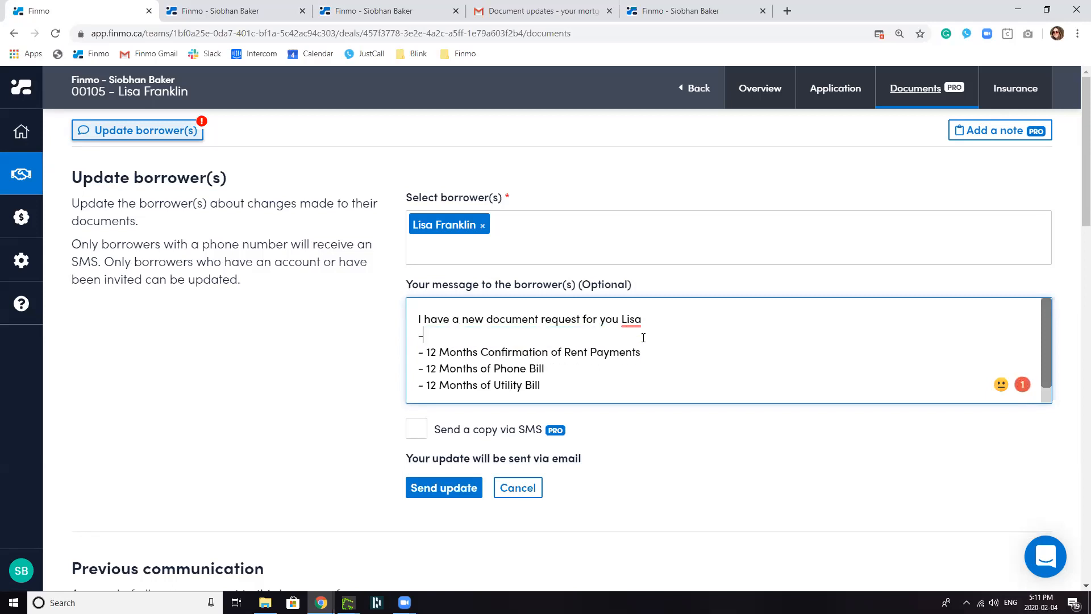
key("BackSpace")
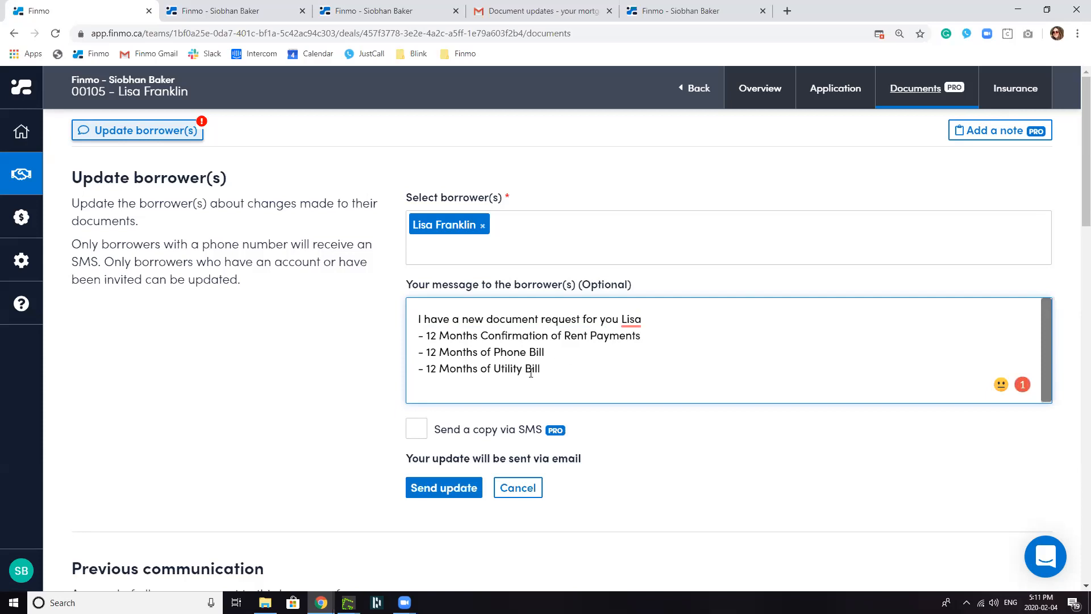
left_click(417, 429)
left_click(455, 487)
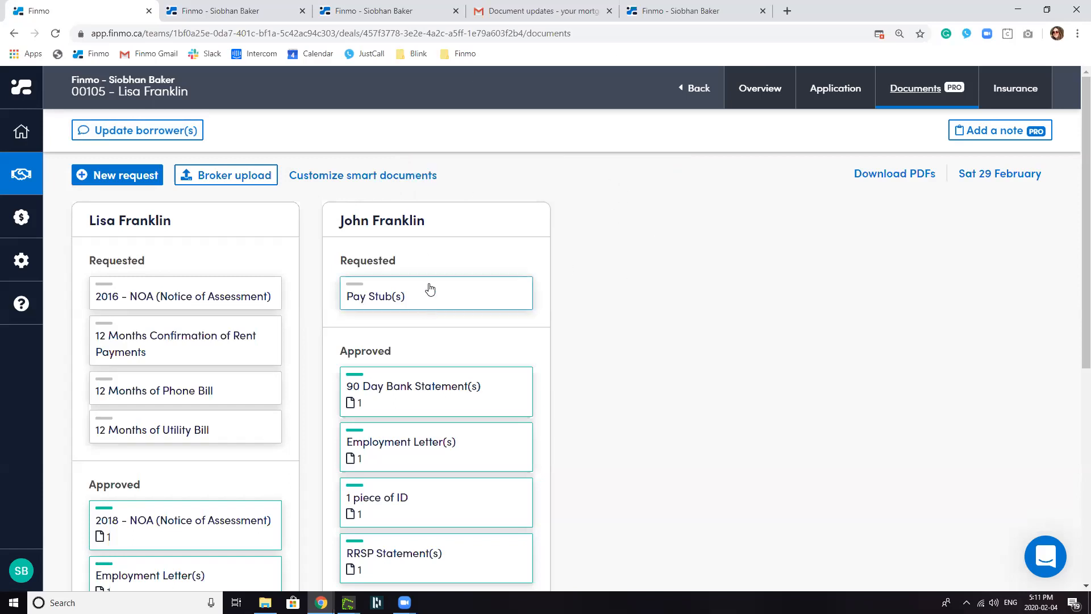
Reload the borrower's portal page and check the document requests listed there for upload
left_click(688, 13)
left_click(84, 55)
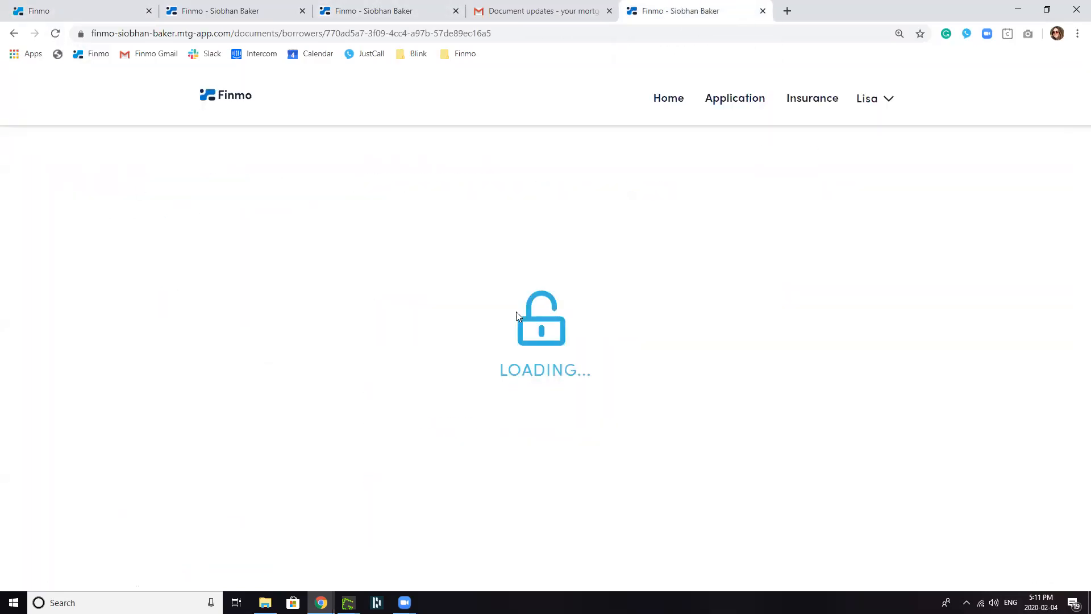
scroll(517, 313, "down", 3)
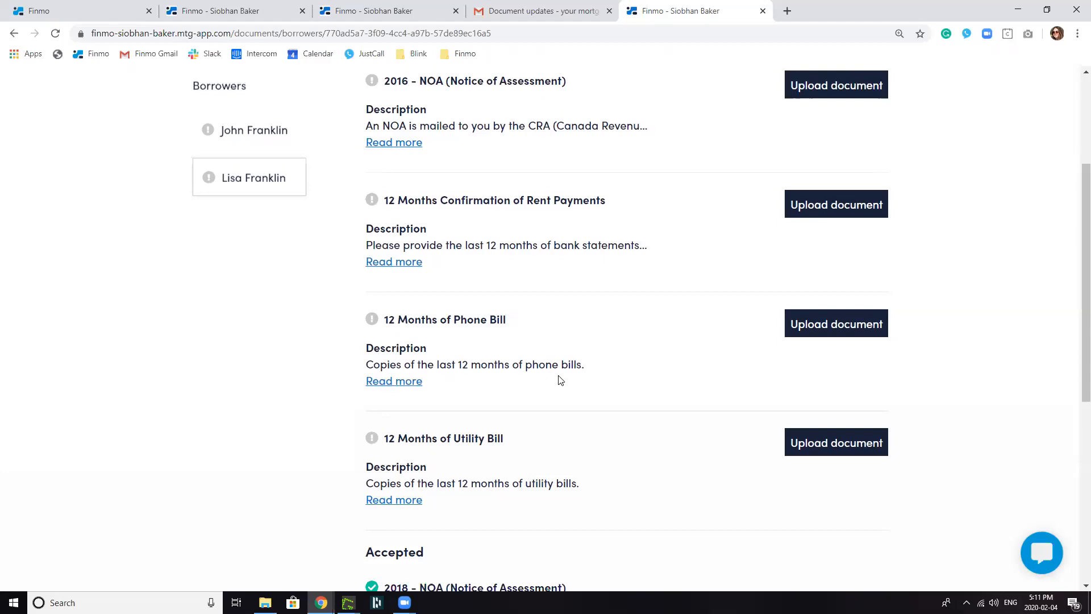
Return to the broker's documents page and inspect the first-listed borrower's 2016 - NOA (Notice of Assessment) request and its file options
left_click(105, 16)
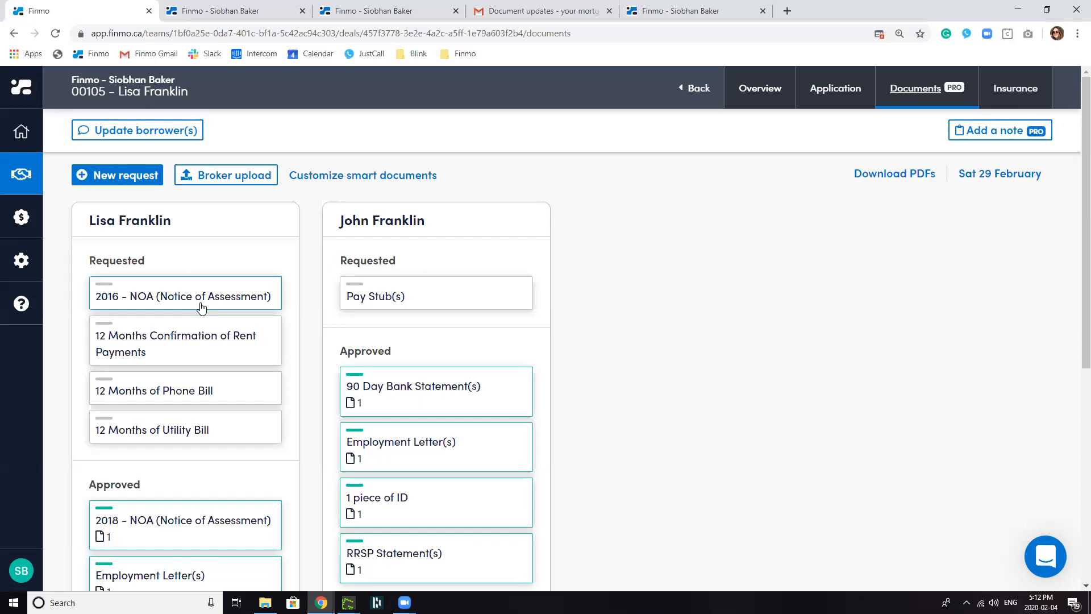
scroll(401, 302, "down", 2)
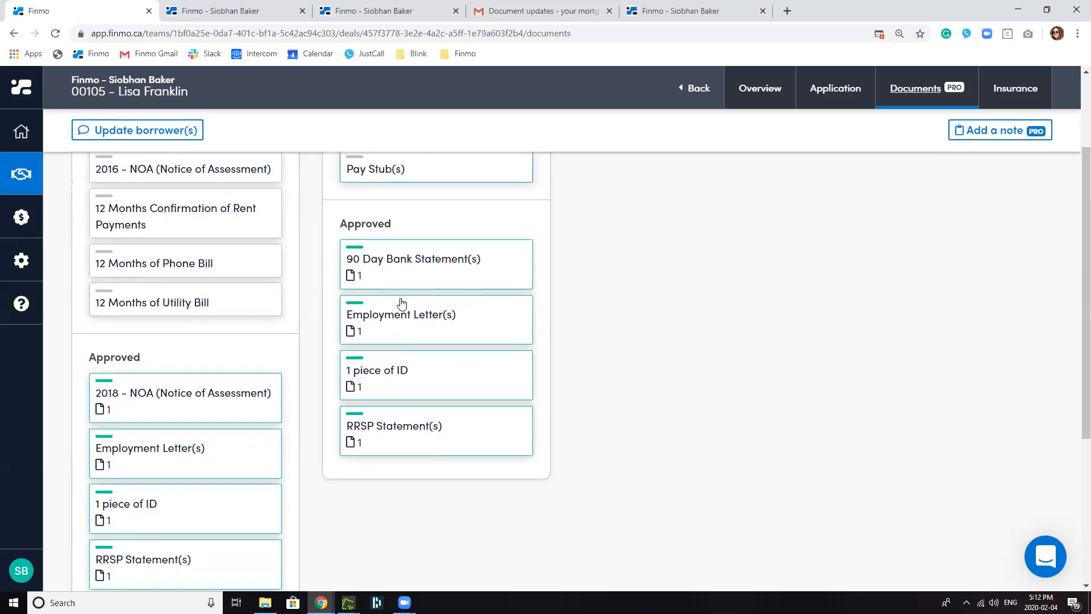
scroll(187, 461, "down", 2)
scroll(175, 325, "up", 1)
scroll(175, 324, "up", 3)
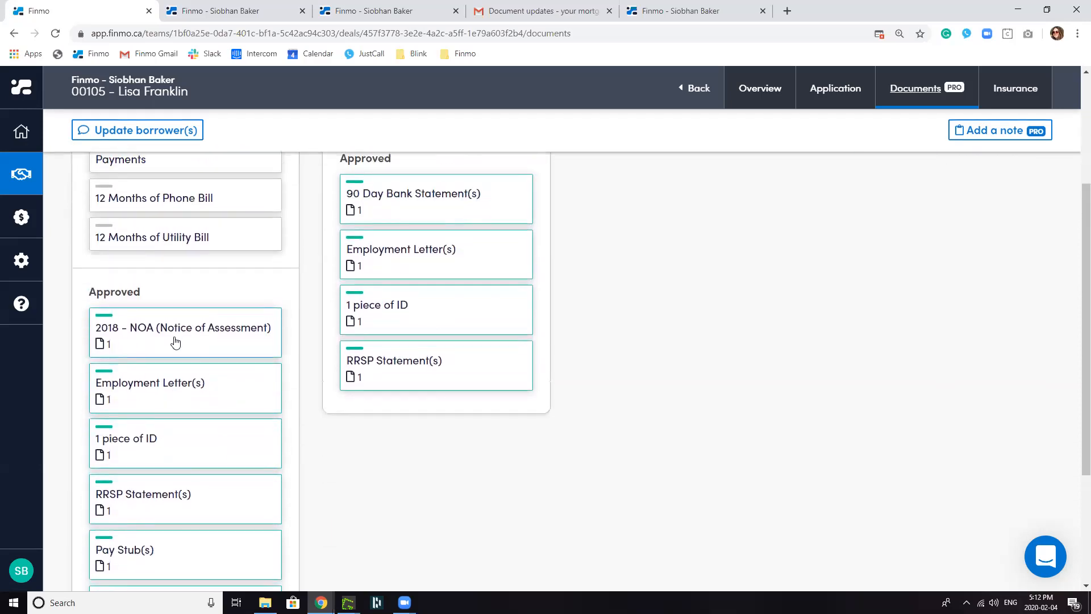
left_click(167, 235)
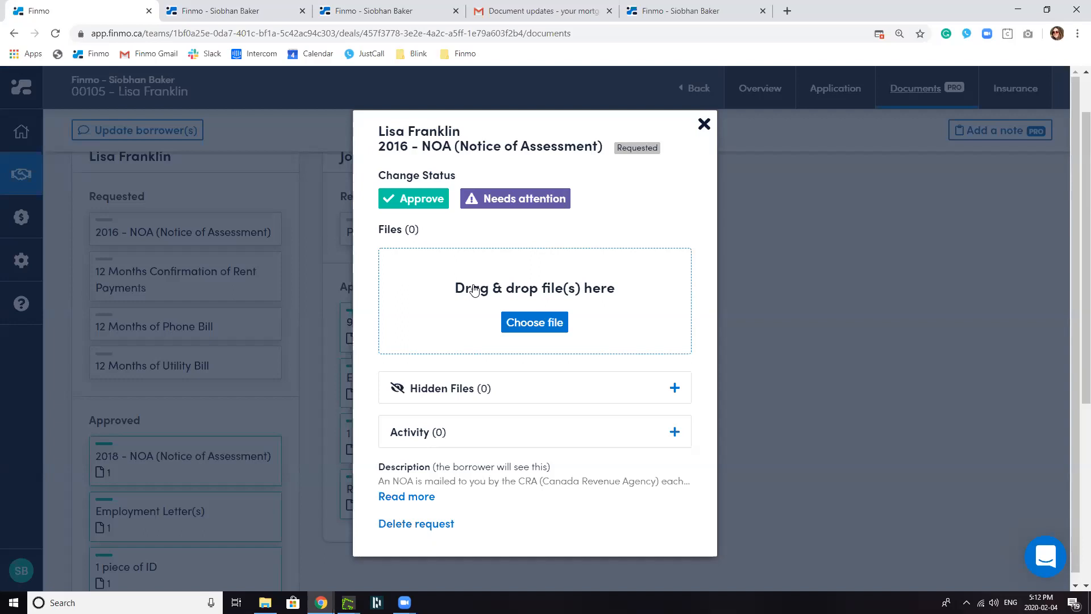
left_click(703, 125)
scroll(200, 277, "up", 1)
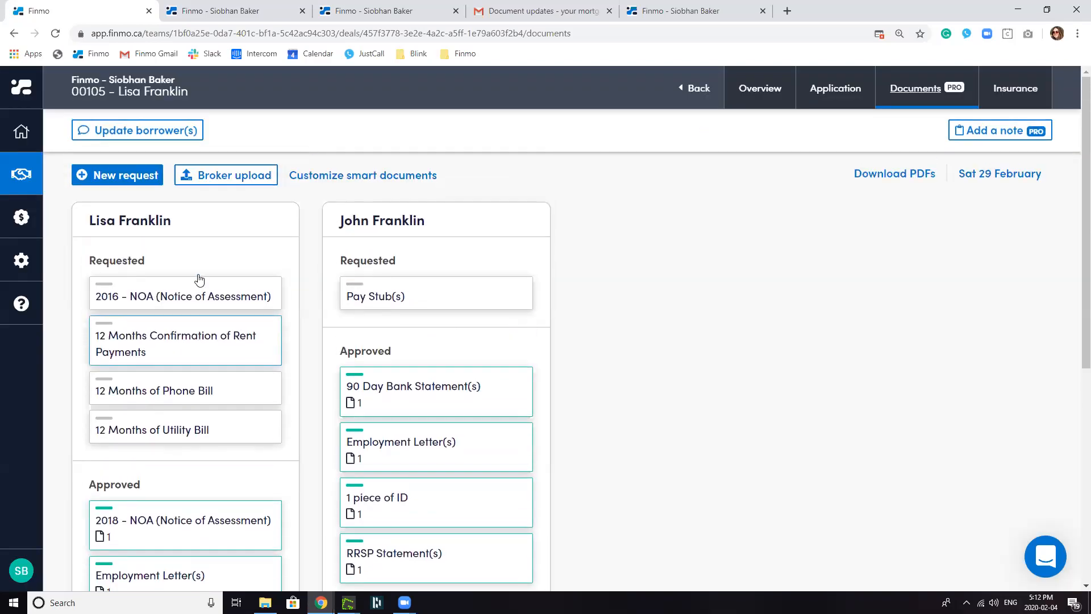
Start a broker upload for the document 2016 - T1 General and assign it to the second-listed borrower
left_click(225, 178)
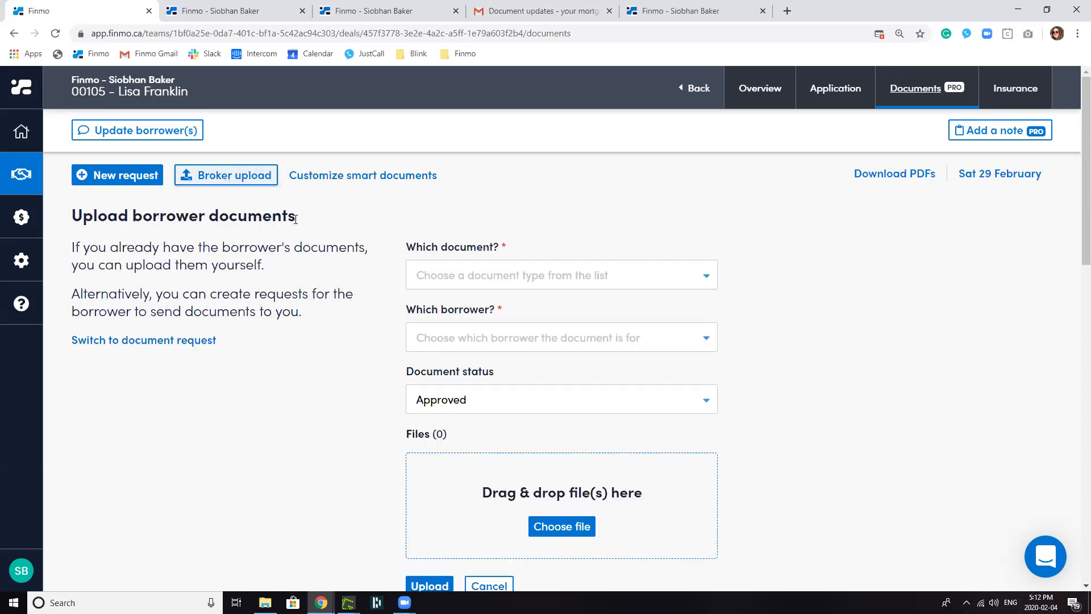
left_click(533, 276)
scroll(519, 390, "down", 5)
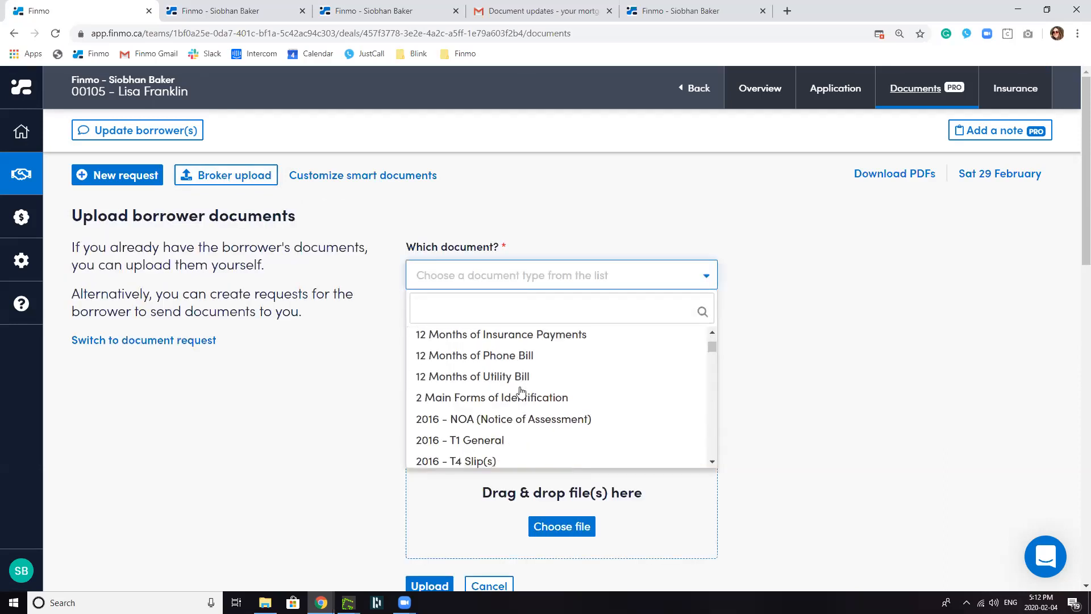
scroll(510, 381, "up", 2)
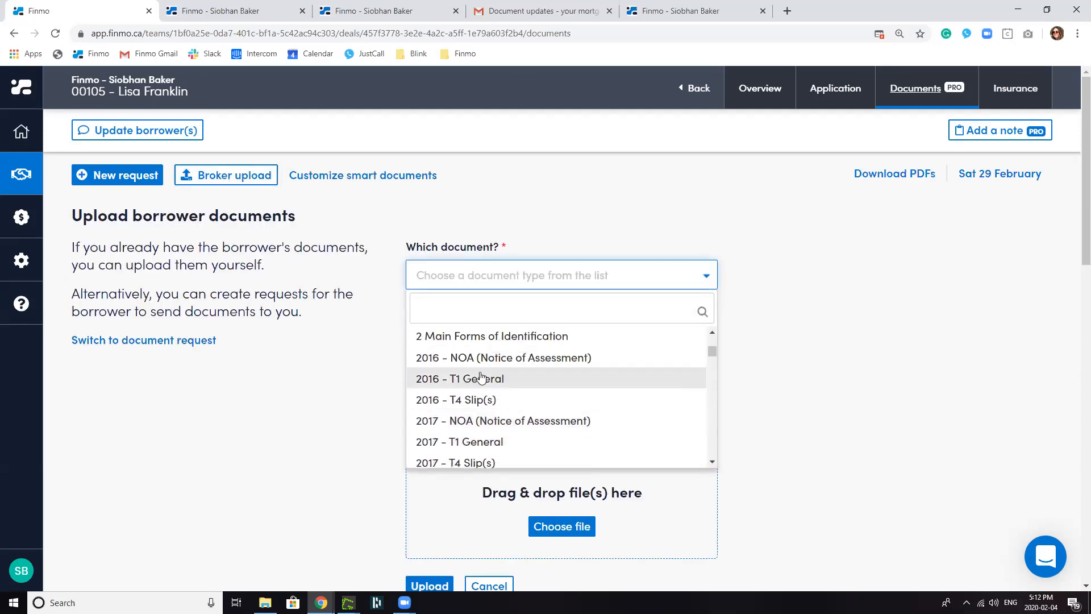
left_click(481, 377)
left_click(595, 335)
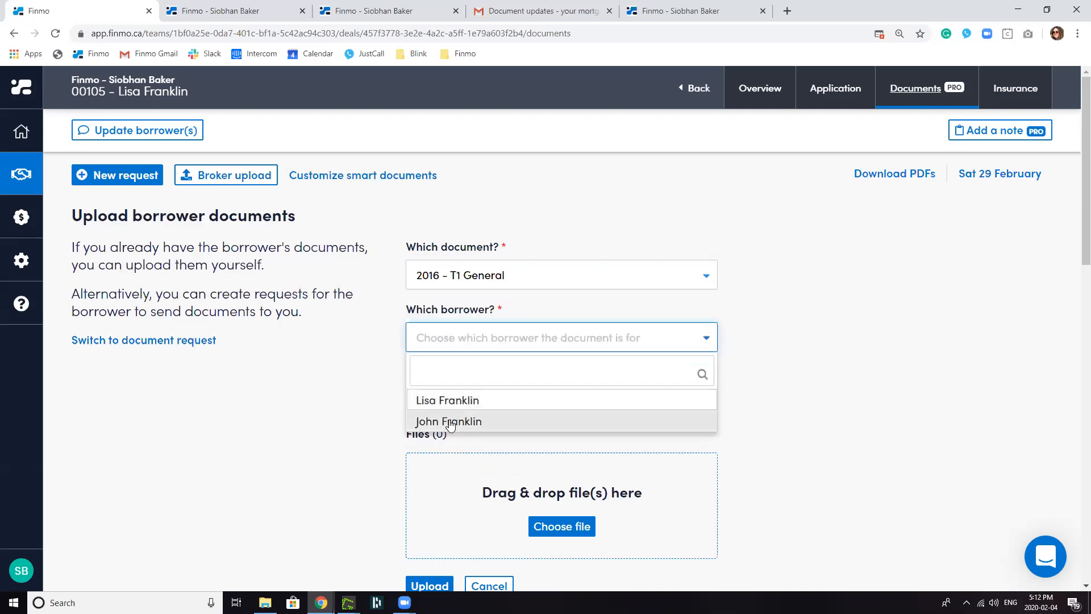
left_click(450, 423)
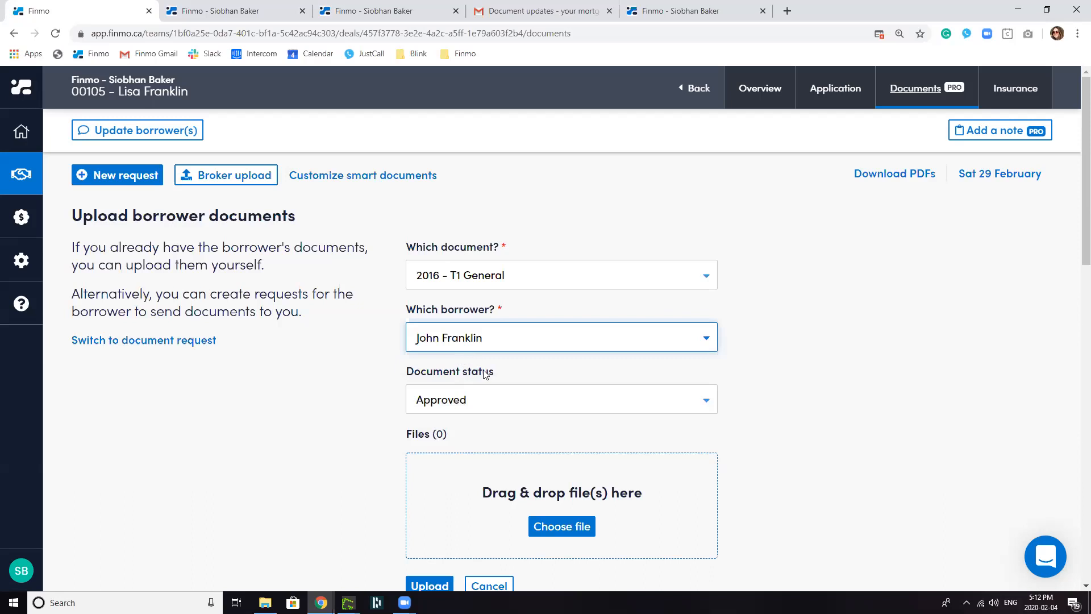
Set the document status to For your review and submit the upload without attaching a file
scroll(485, 374, "down", 1)
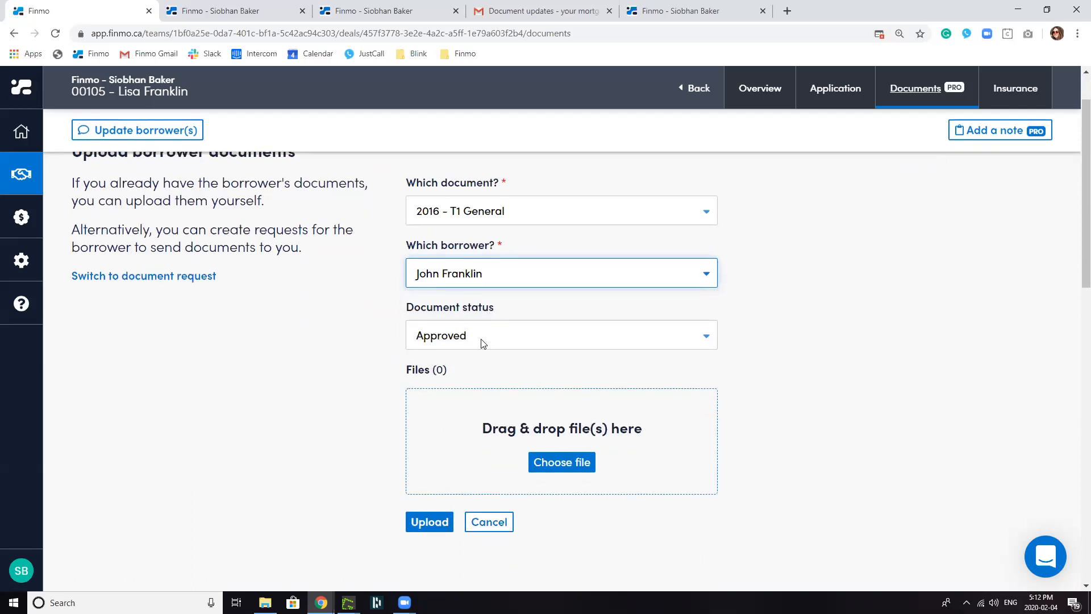
left_click(483, 344)
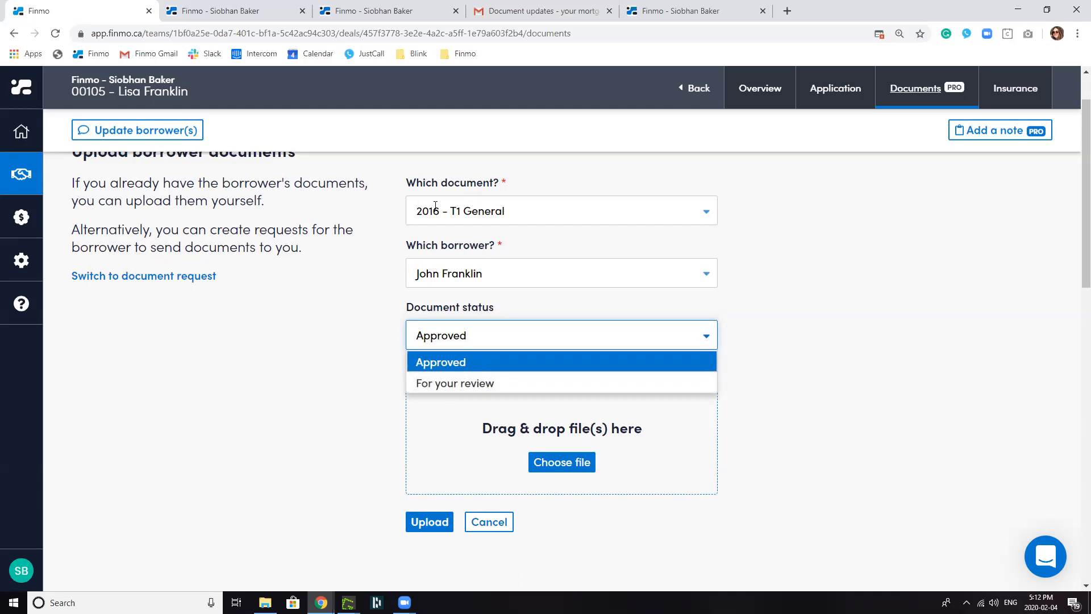
left_click(448, 385)
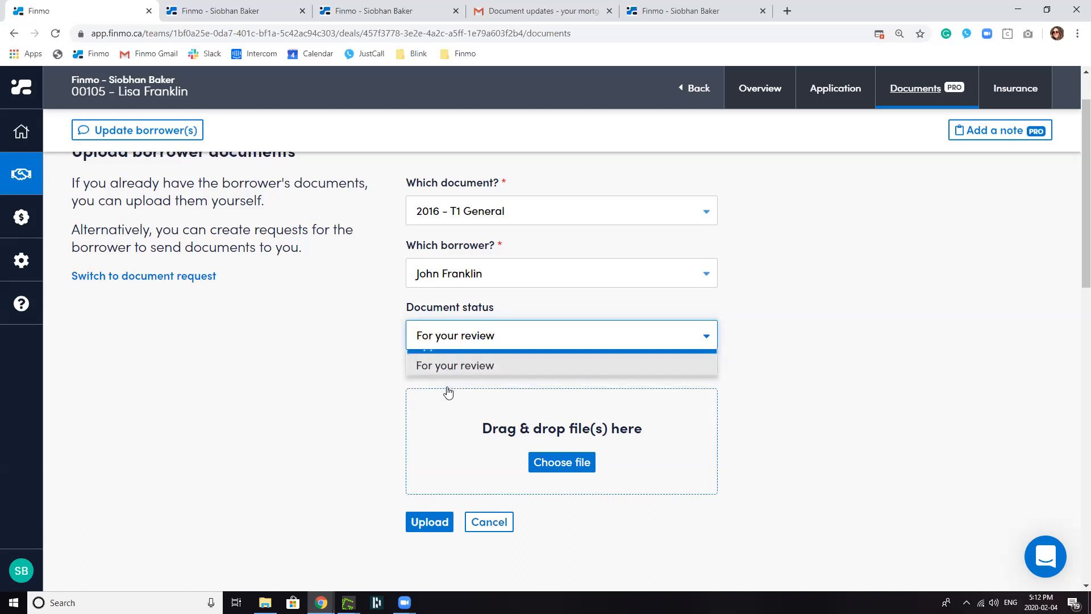
left_click(430, 521)
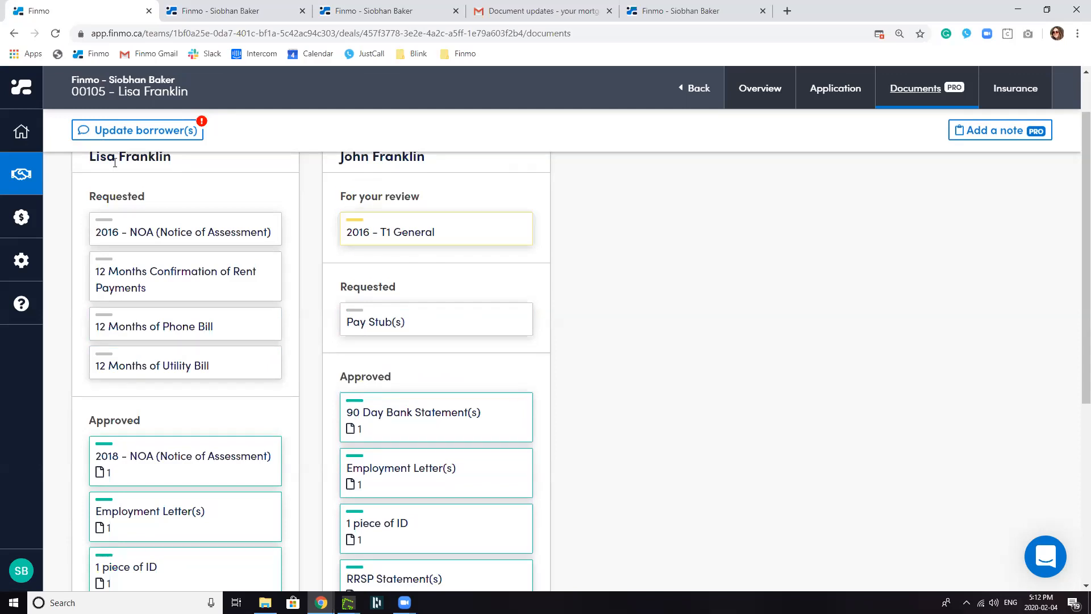
Leave for the deals list without updating the borrower, and reopen the first-listed deal's documents through the borrower profile
left_click(17, 176)
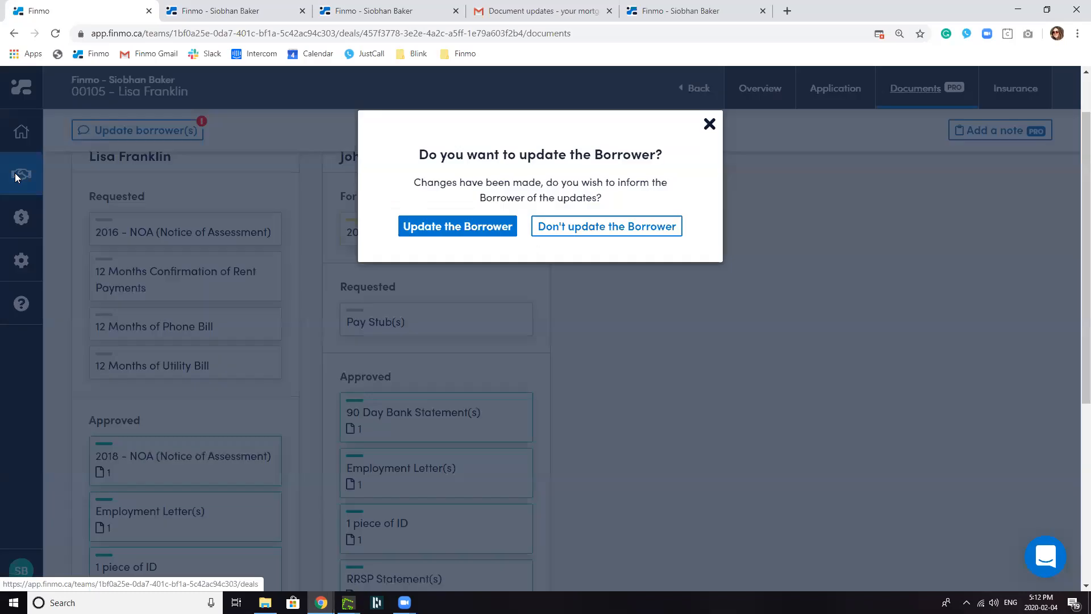
left_click(604, 306)
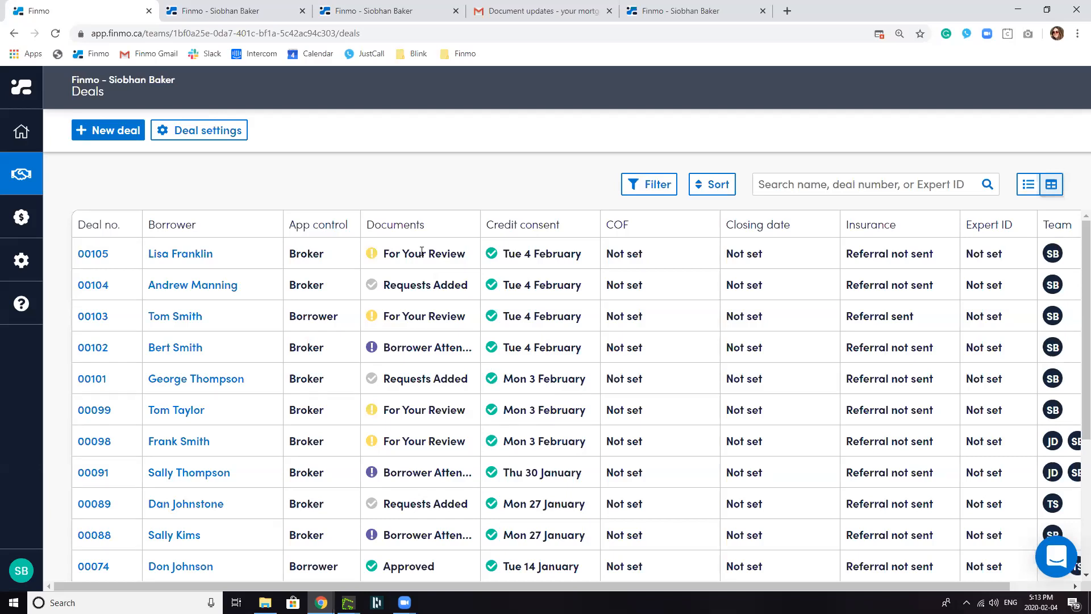
left_click(188, 254)
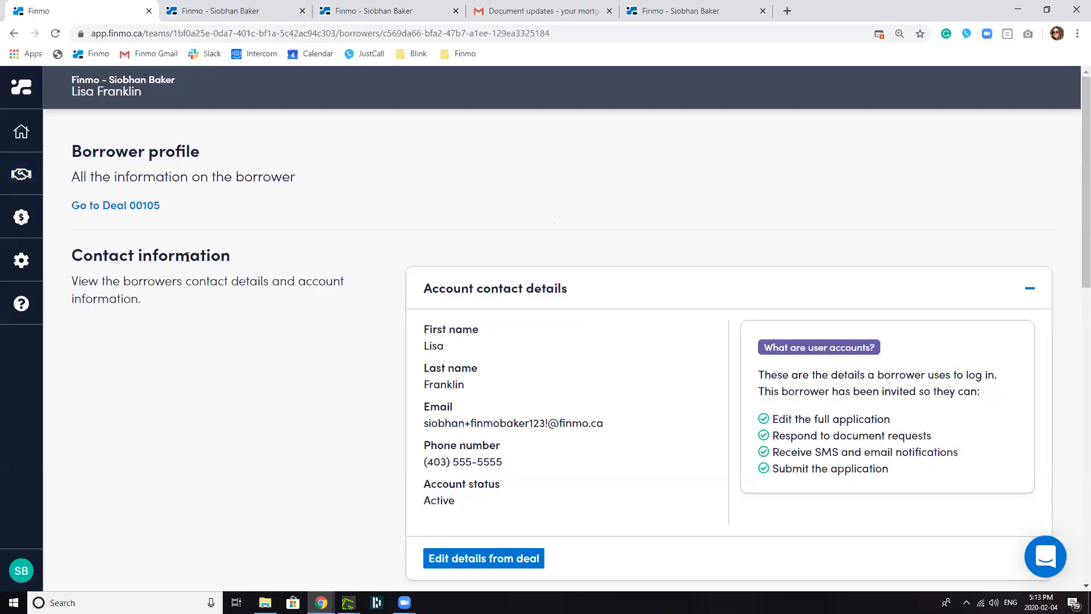
left_click(142, 207)
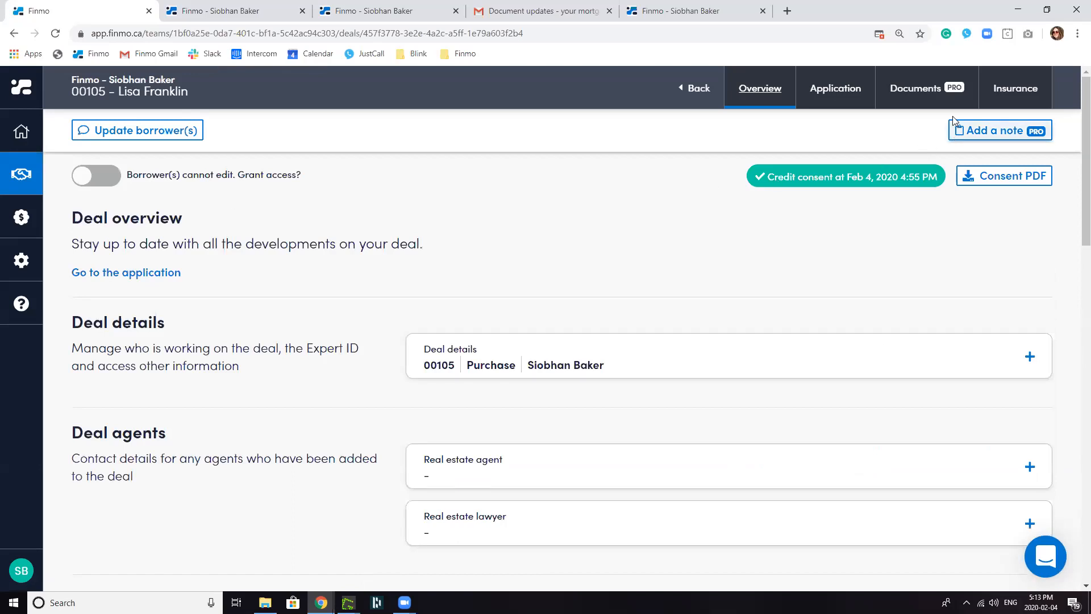
left_click(915, 88)
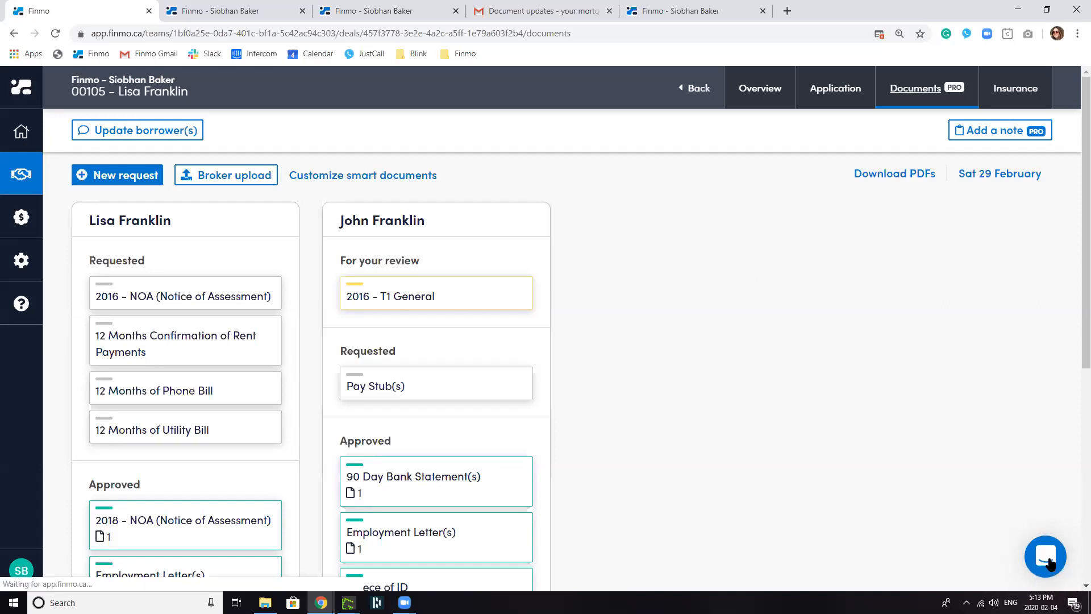
Send "I need help!" in a new support chat conversation and return to the chat's conversation overview
left_click(1049, 561)
left_click(883, 455)
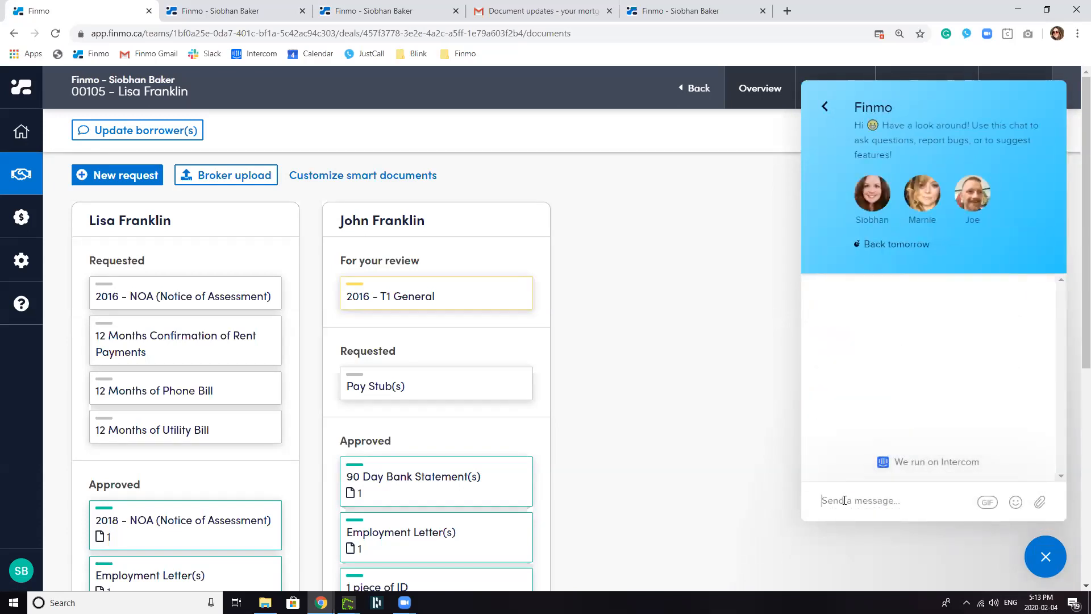
type("I need helpo")
key("BackSpace")
type(".")
key("Return")
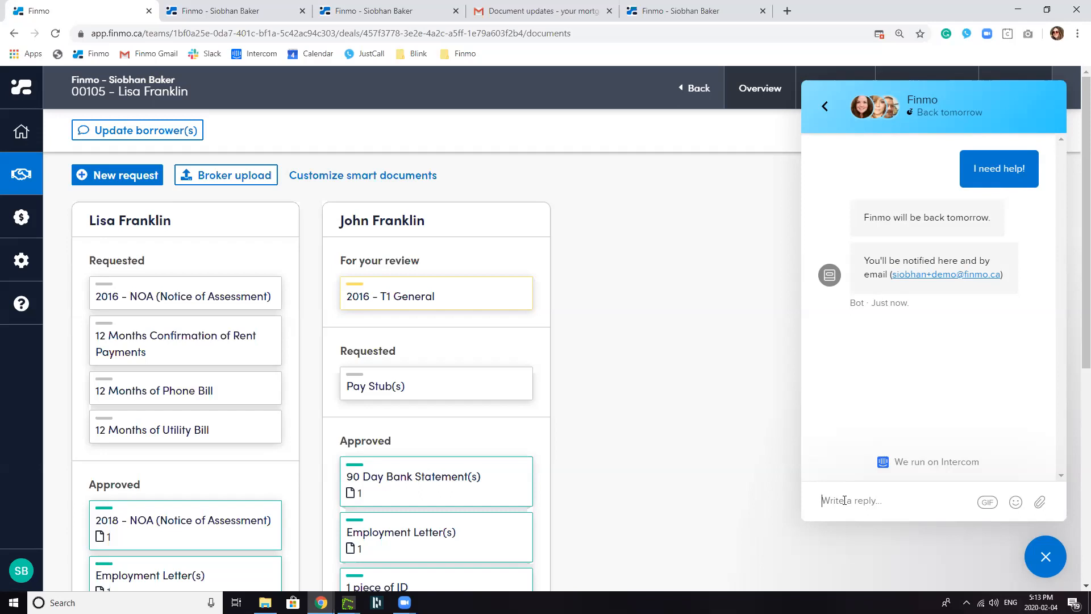
left_click(825, 108)
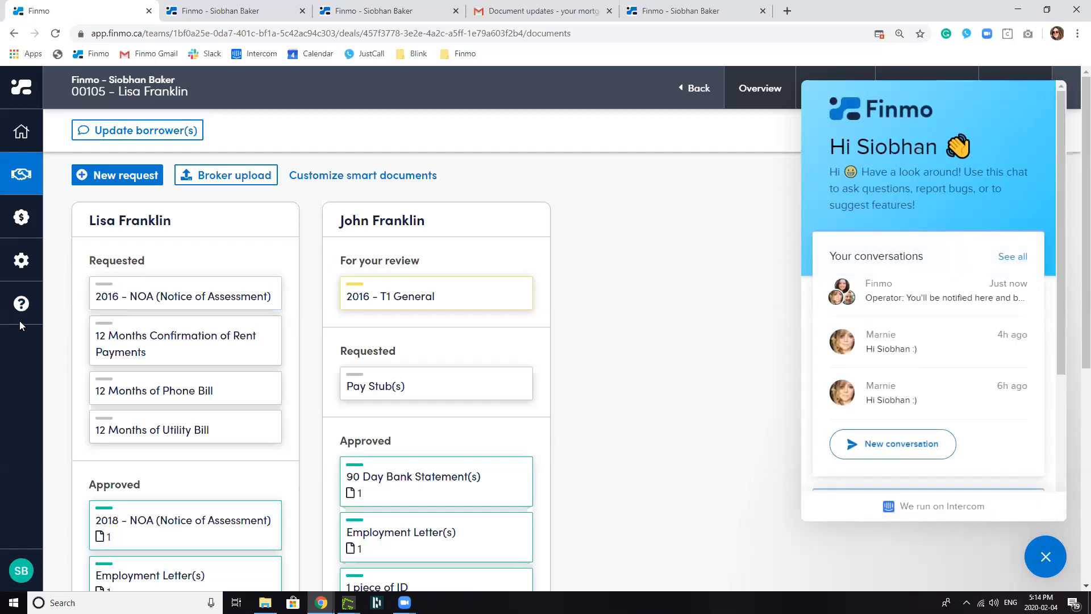
Open the Finmo Help Center and search its articles for "Smart Docus"
left_click(21, 303)
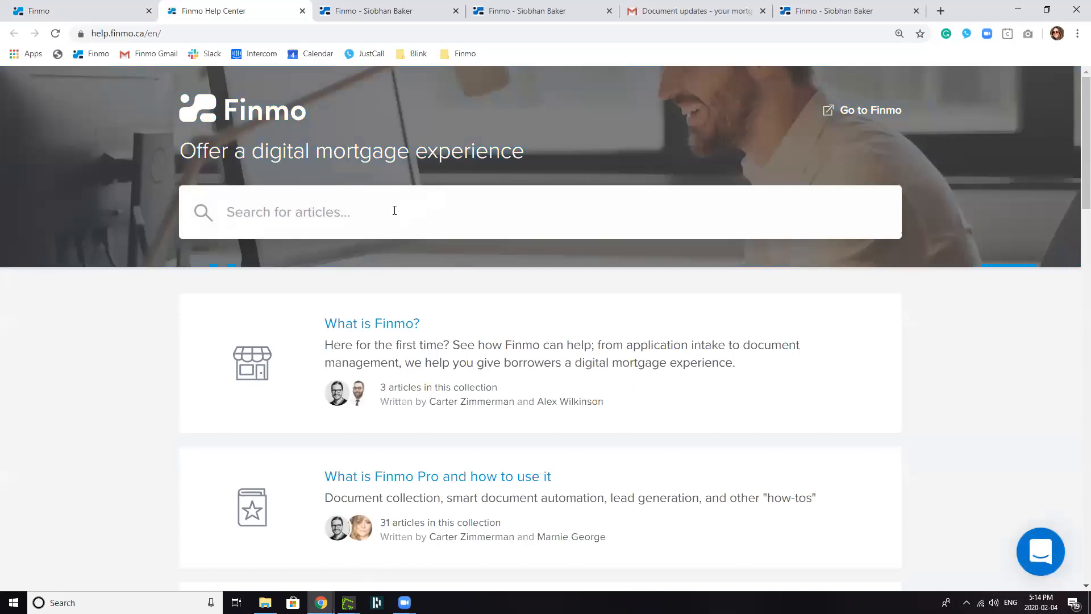
type("Smart Docus")
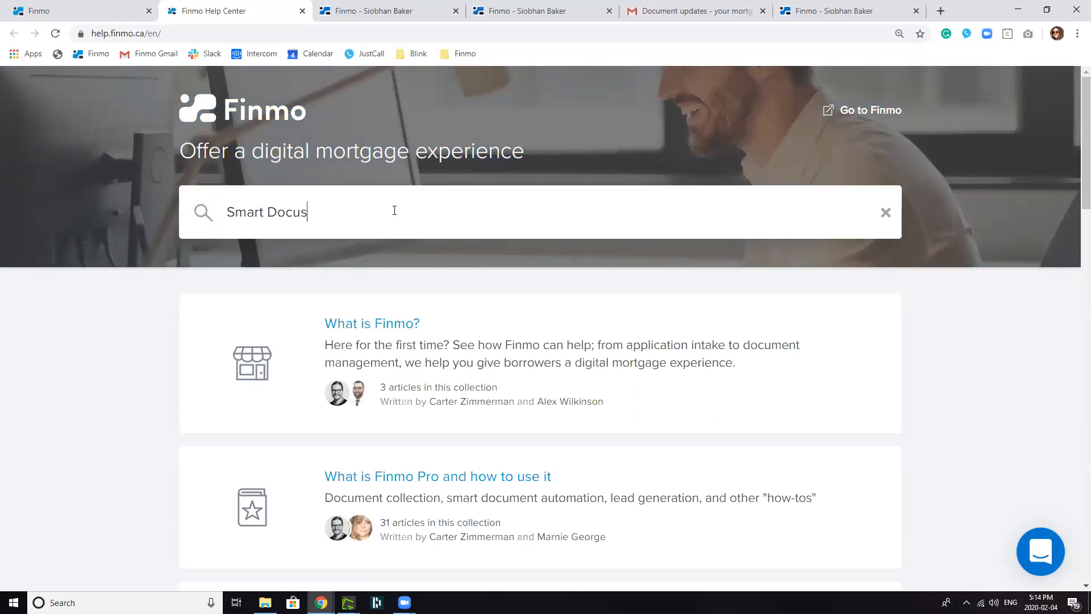
key("Return")
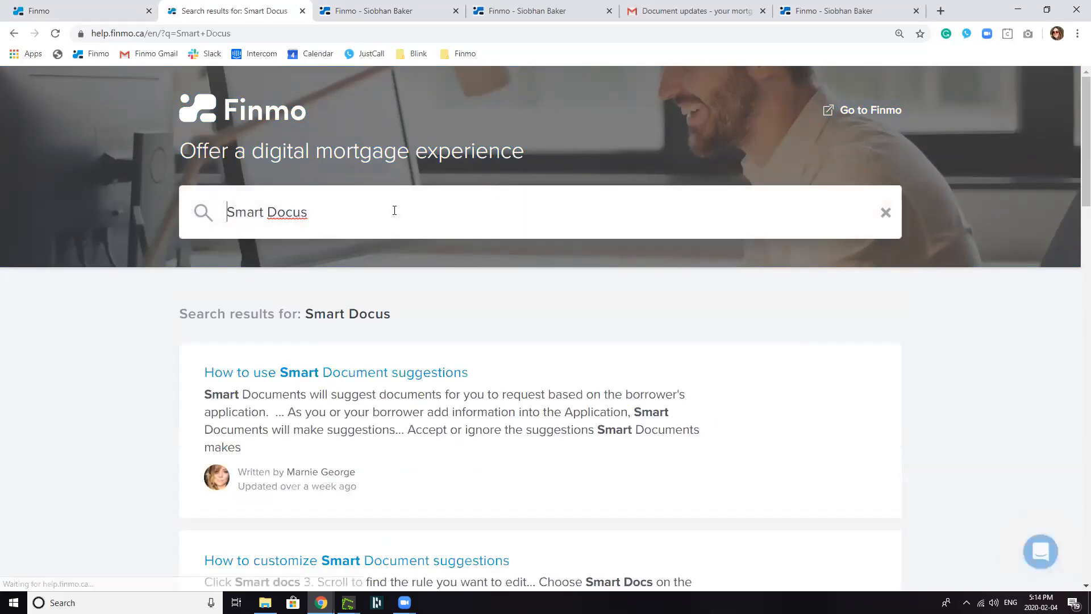
Look through the help article results on smart documents and dismiss the support chat reply notification
scroll(350, 357, "down", 5)
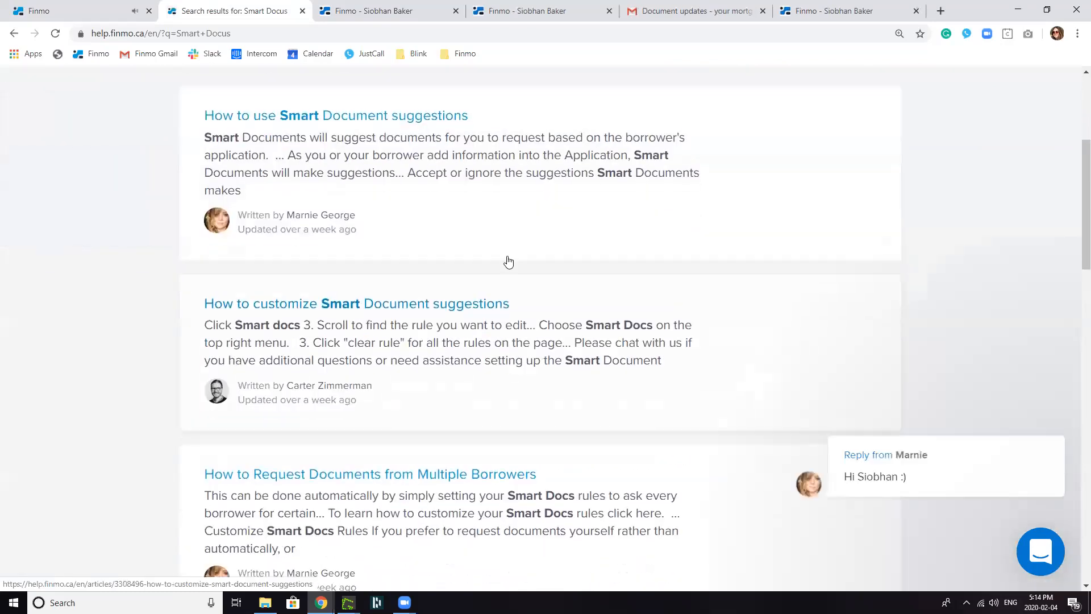
scroll(390, 268, "down", 3)
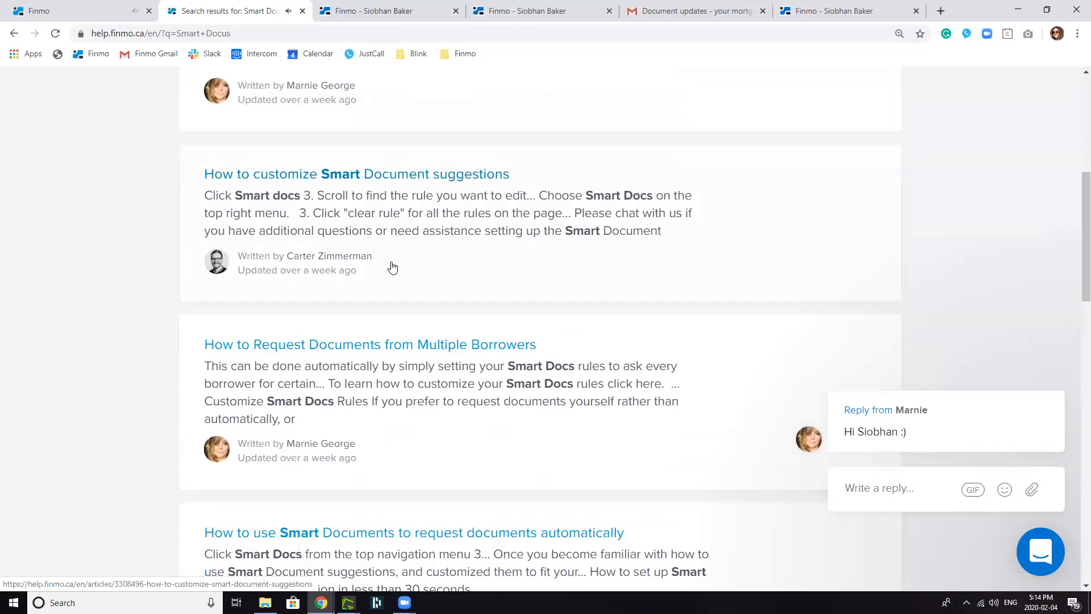
mouse_move(1049, 415)
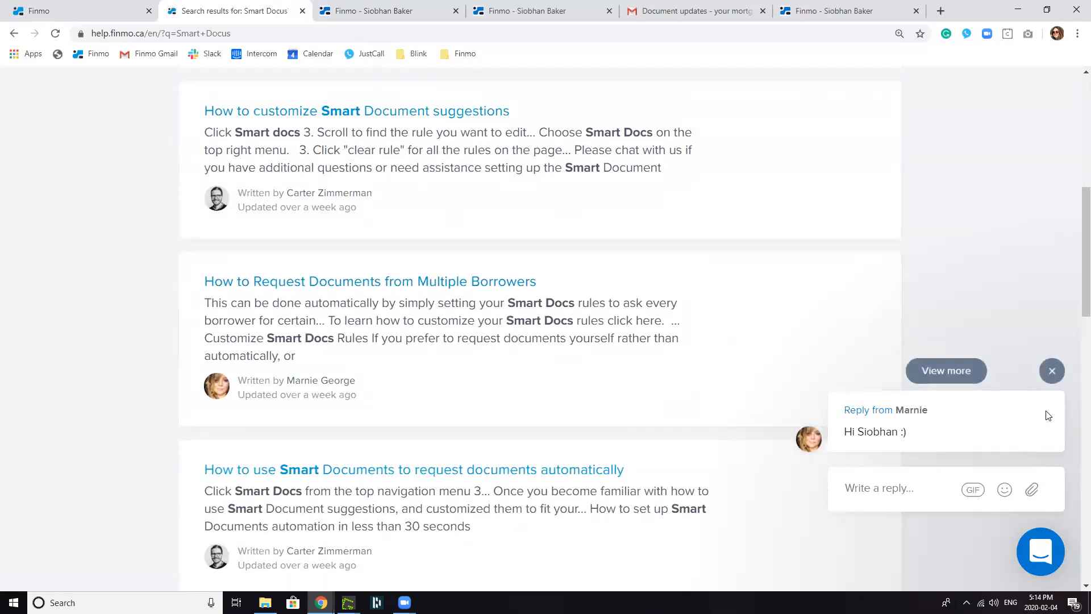
left_click(1053, 371)
scroll(813, 360, "down", 1)
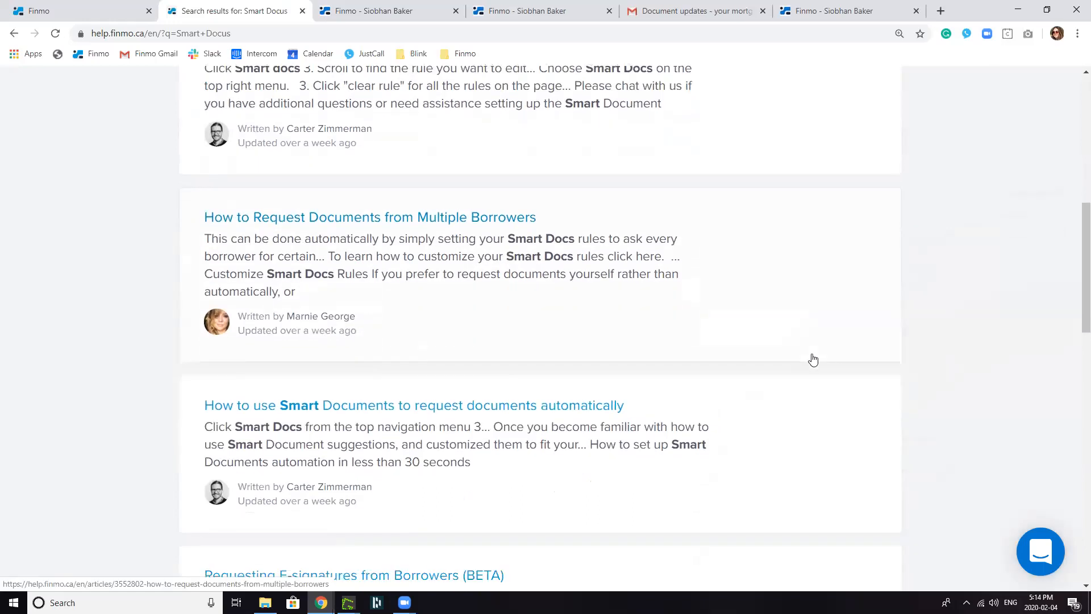